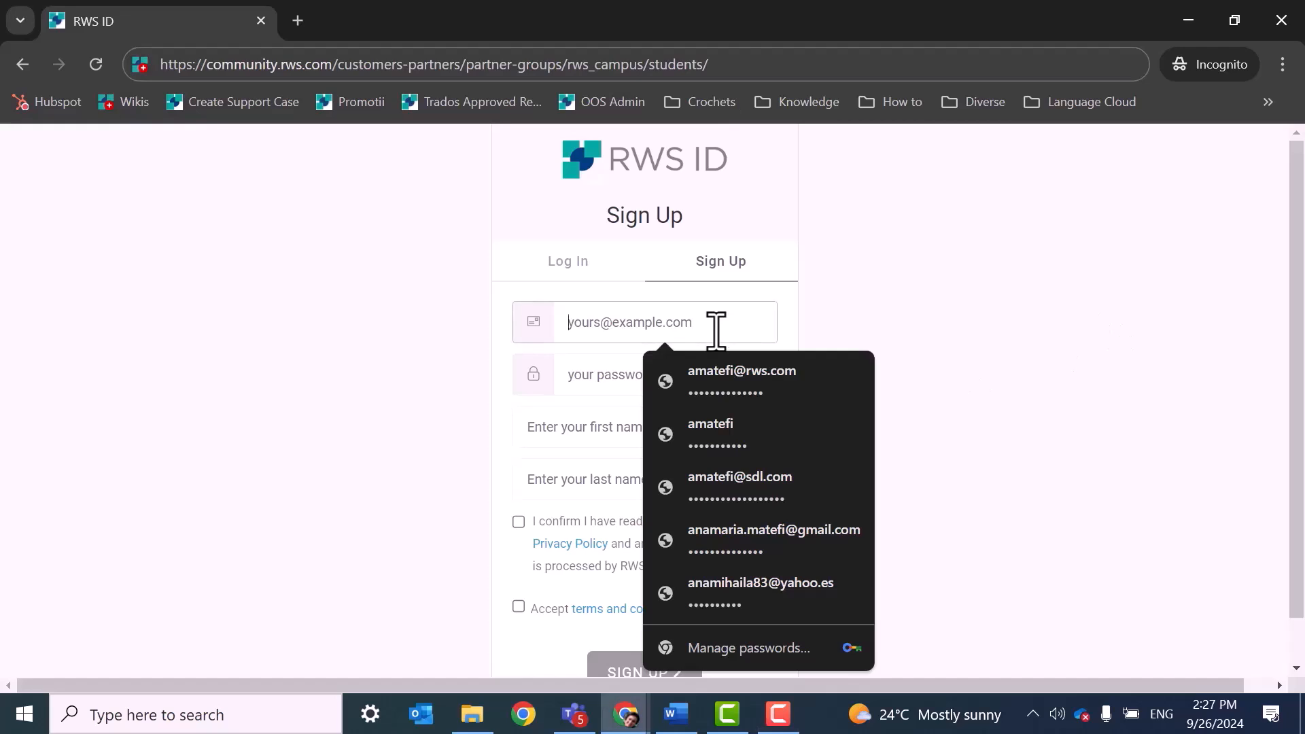
Enter the student's e-mail, password, first and last name, accept the agreements and submit the sign-up
key(ctrl+v)
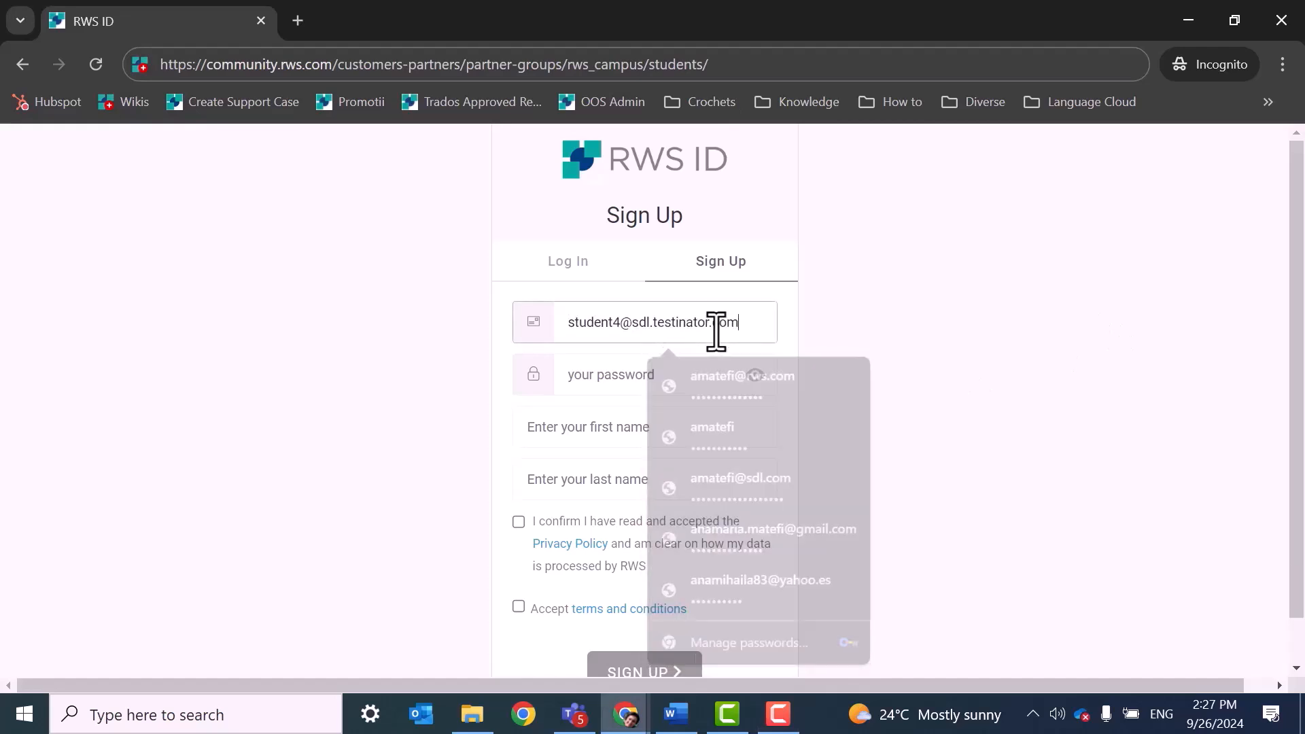
click(624, 385)
text(•••)
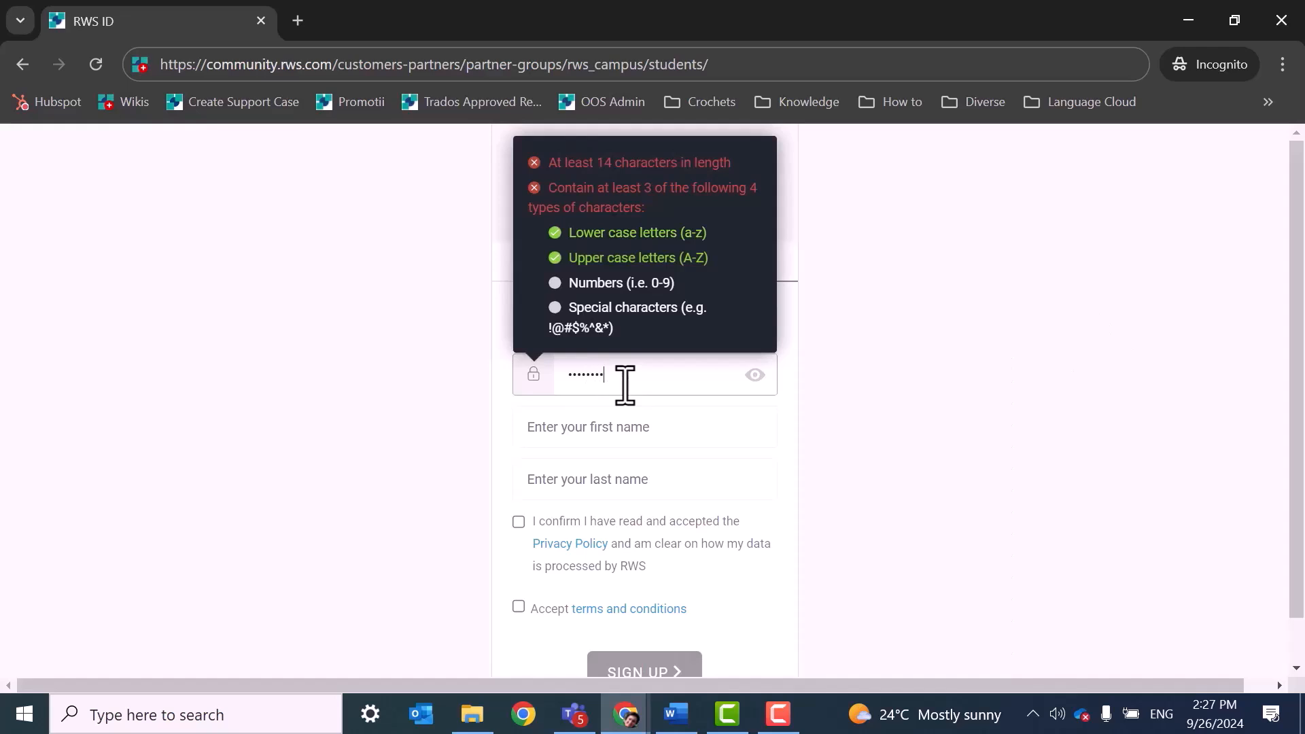
text(••••)
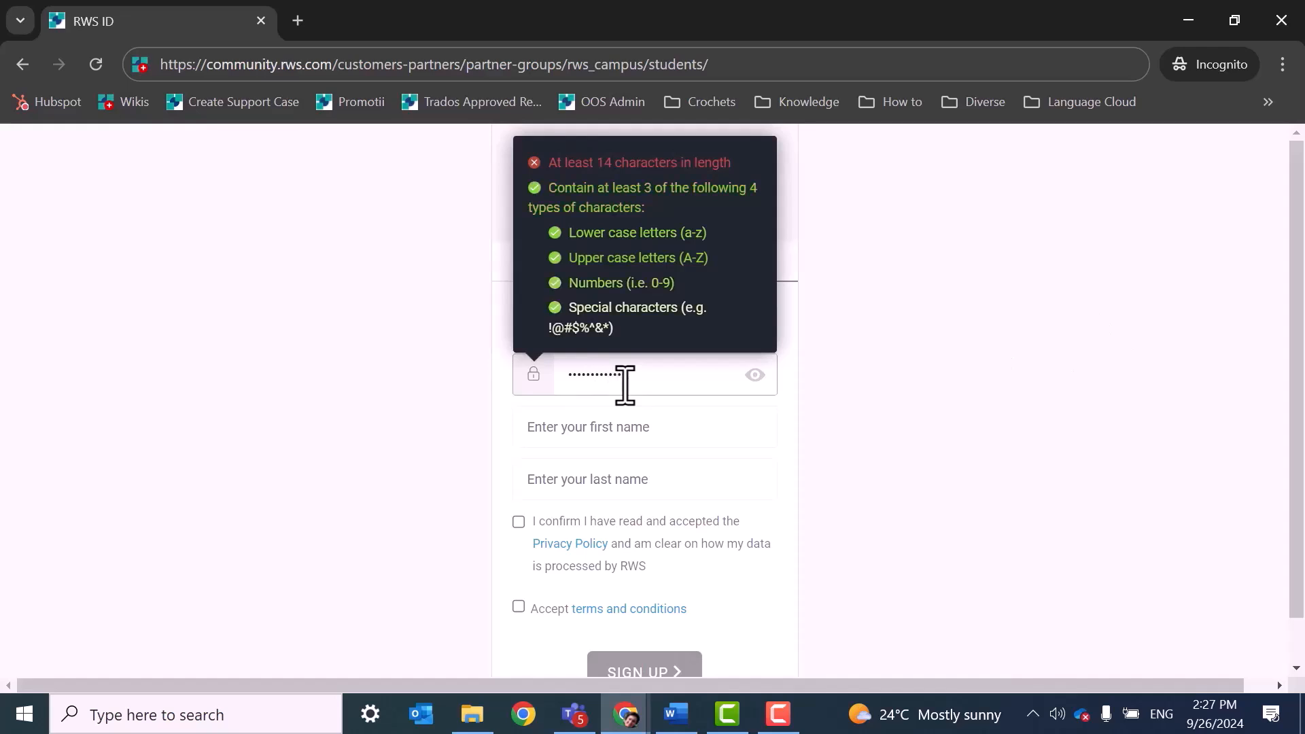
click(634, 431)
text(Student4)
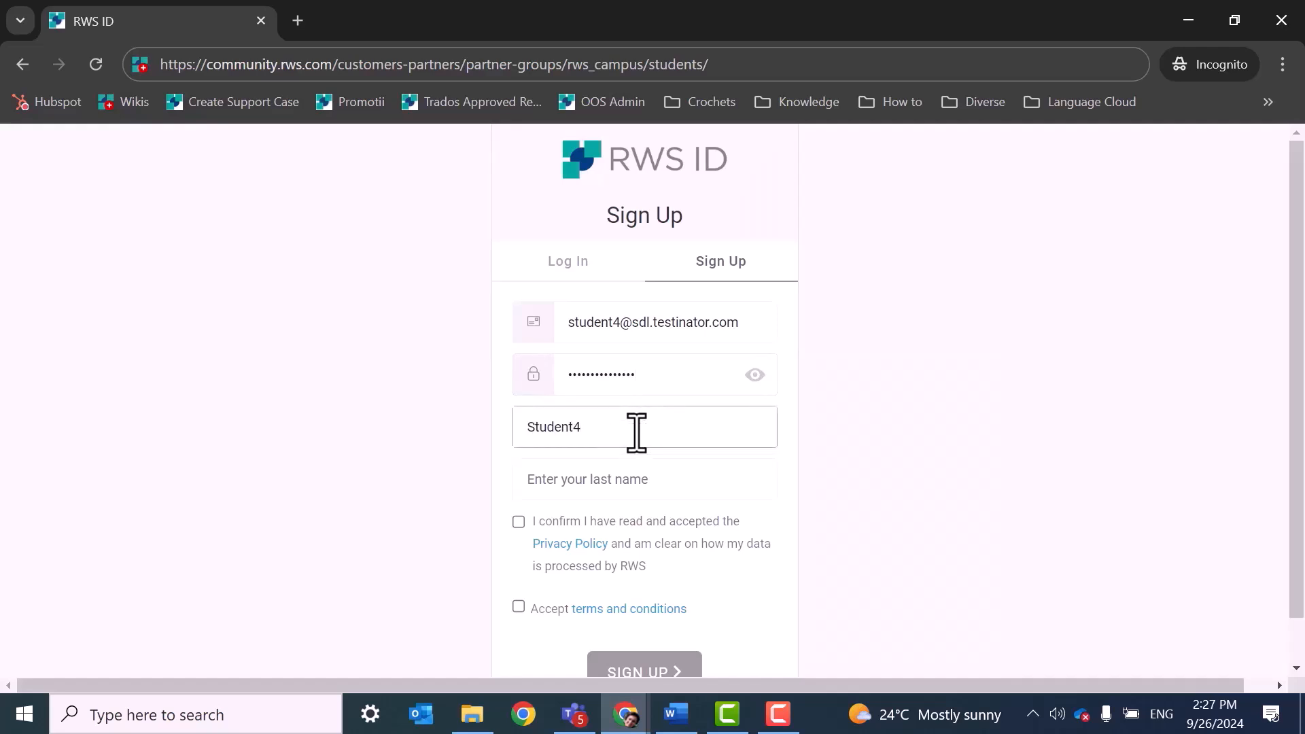
key(Tab)
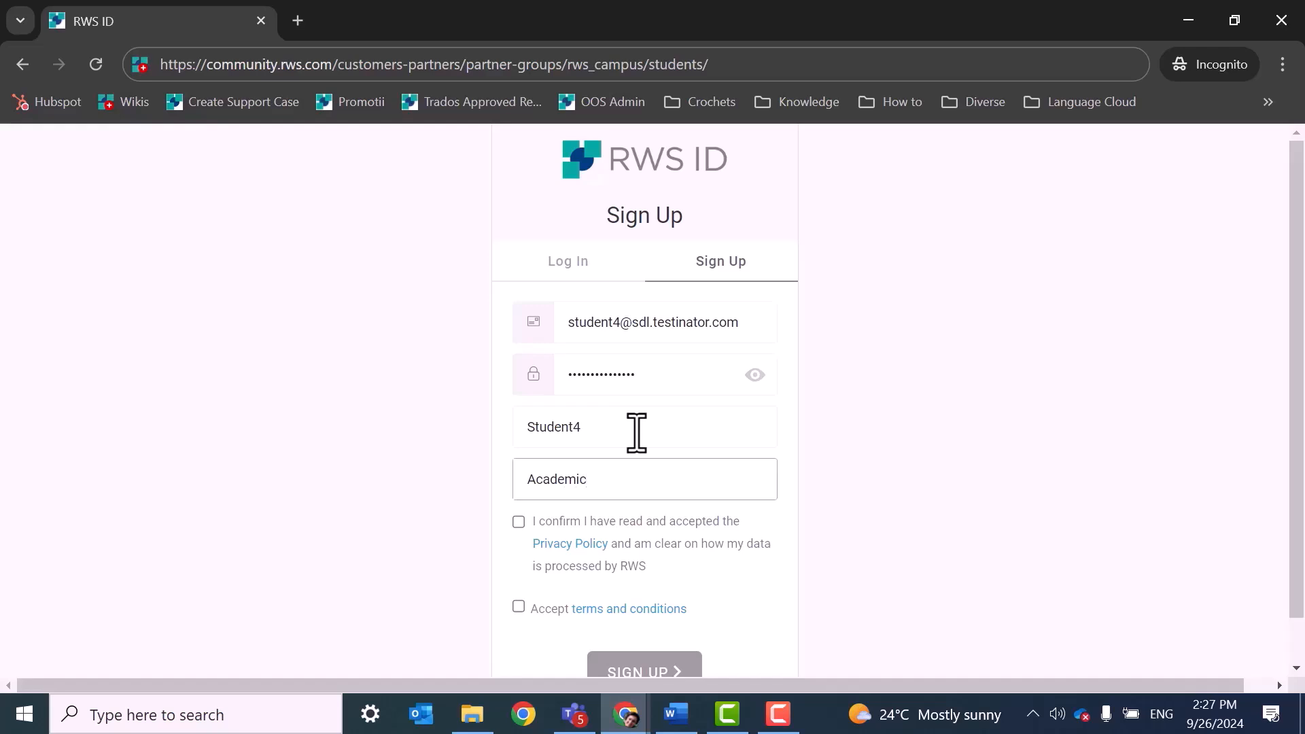
click(519, 607)
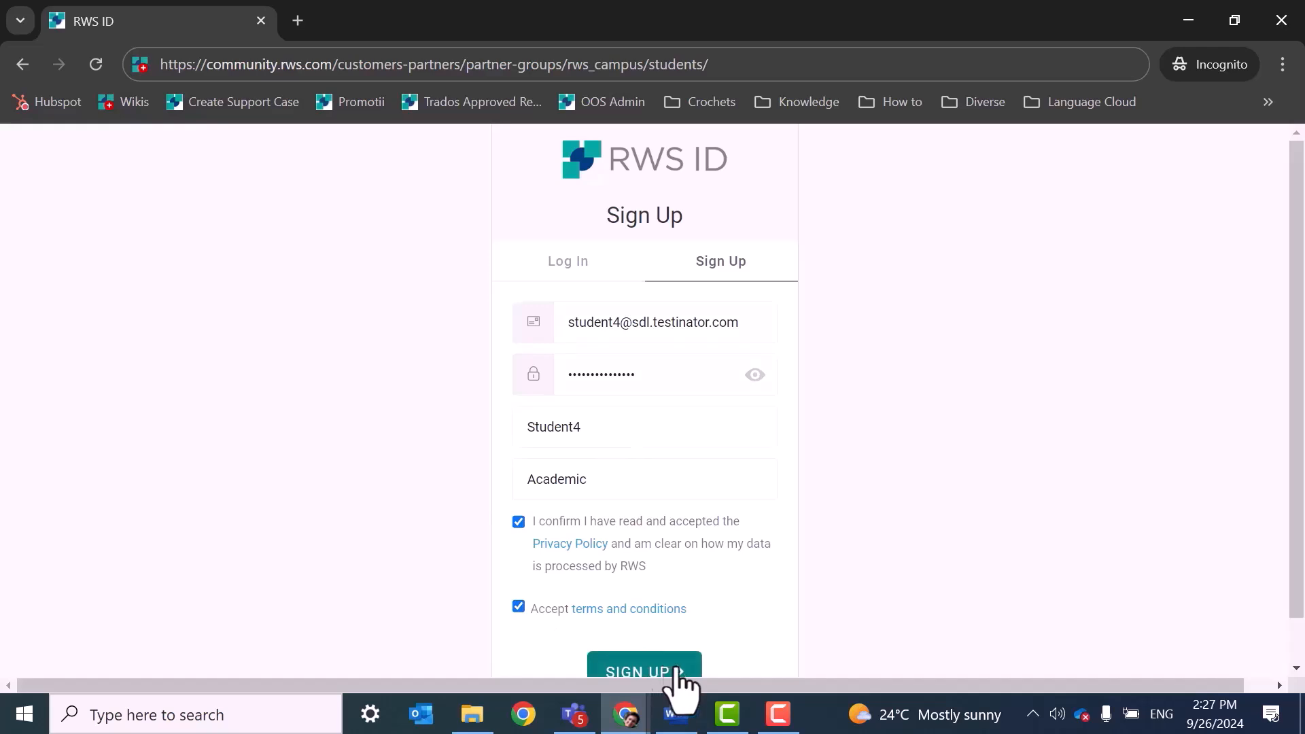
click(676, 669)
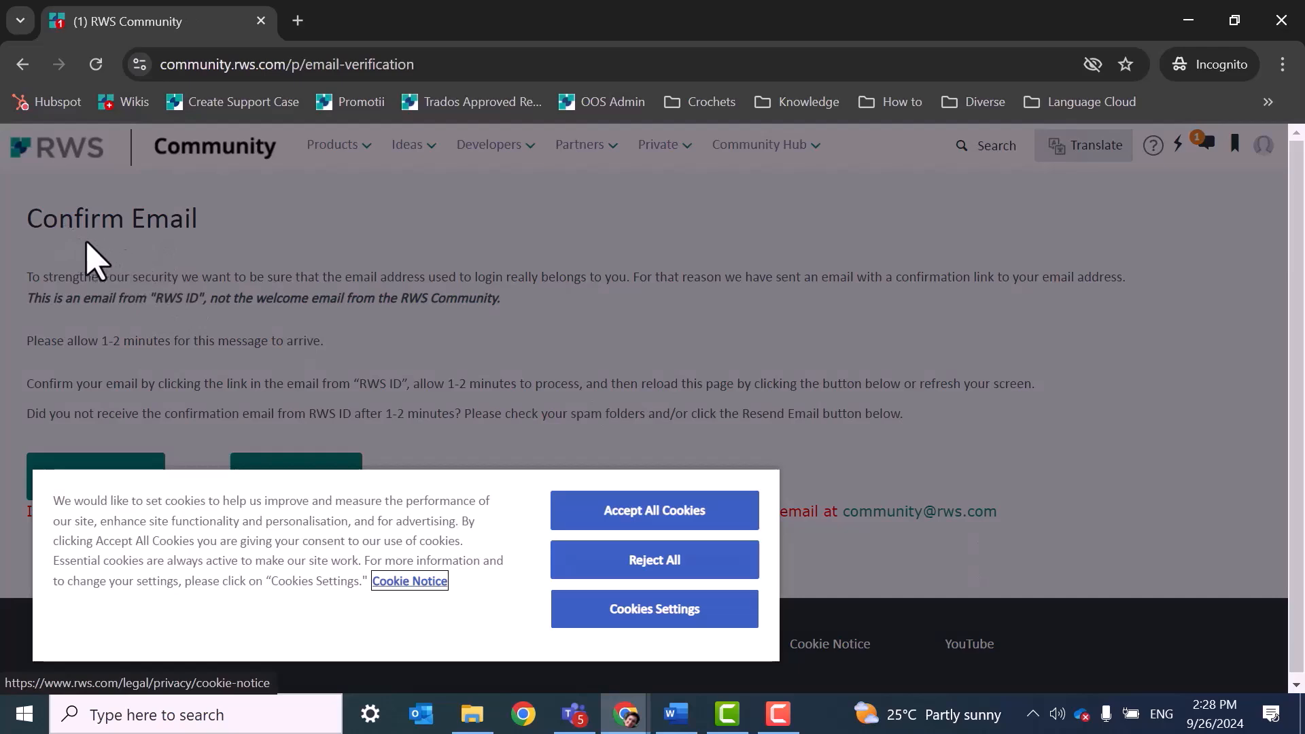
Accept all cookies, then look at the Private section links on the new profile page
click(683, 531)
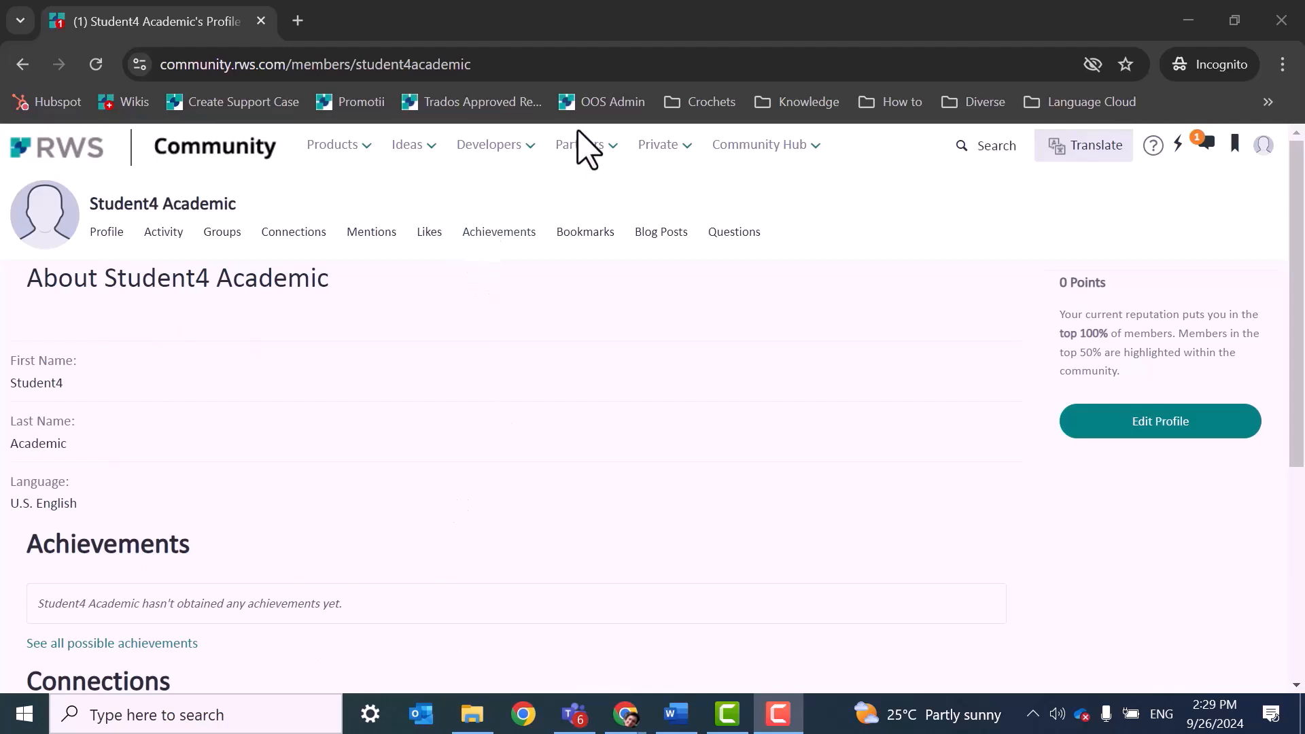
click(658, 145)
Go to the customer and partner groups area and pick Student as your role
mouse_move(582, 146)
click(598, 212)
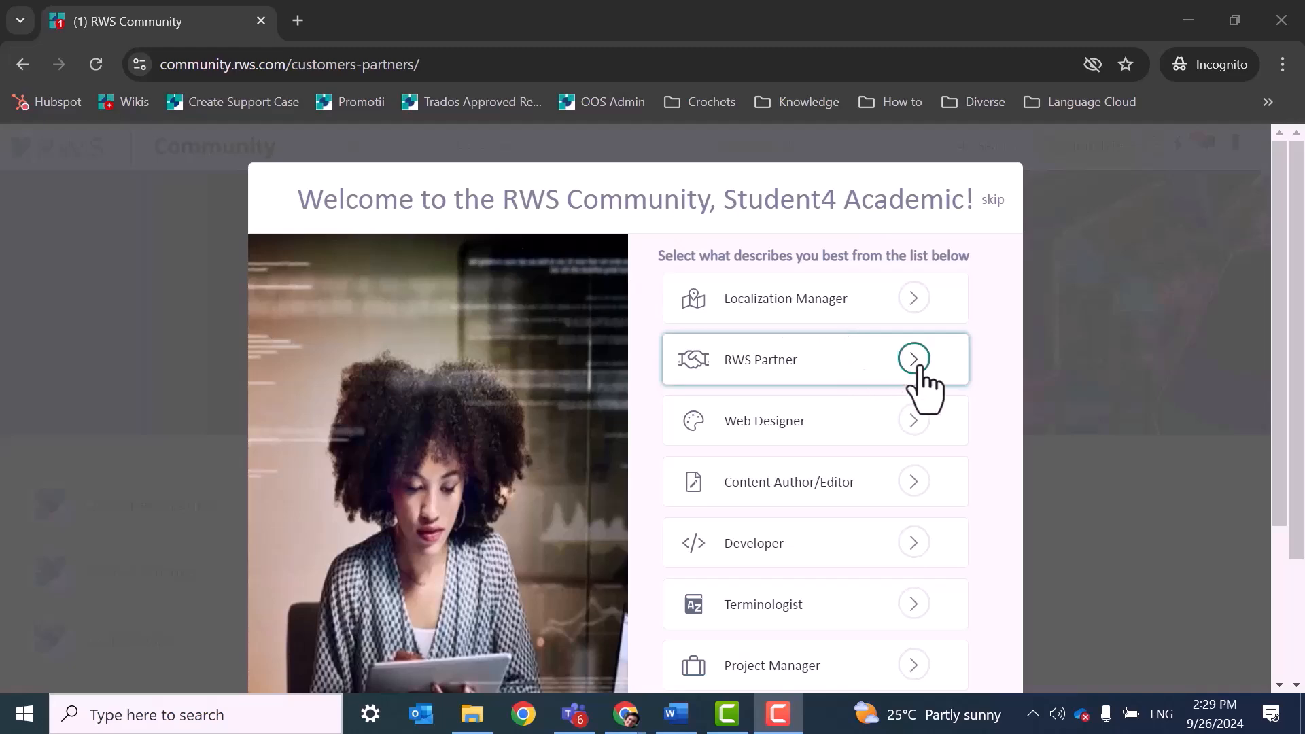
scroll(919, 378, down, 3)
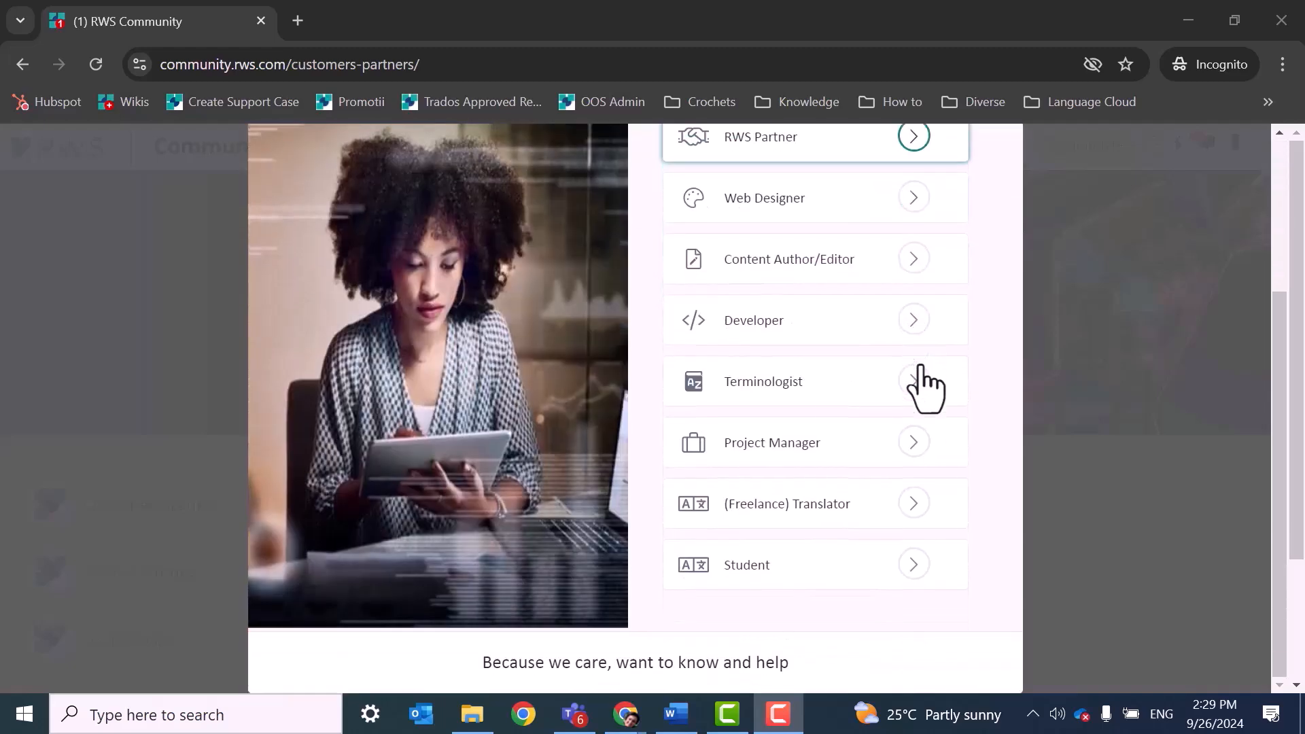
click(913, 567)
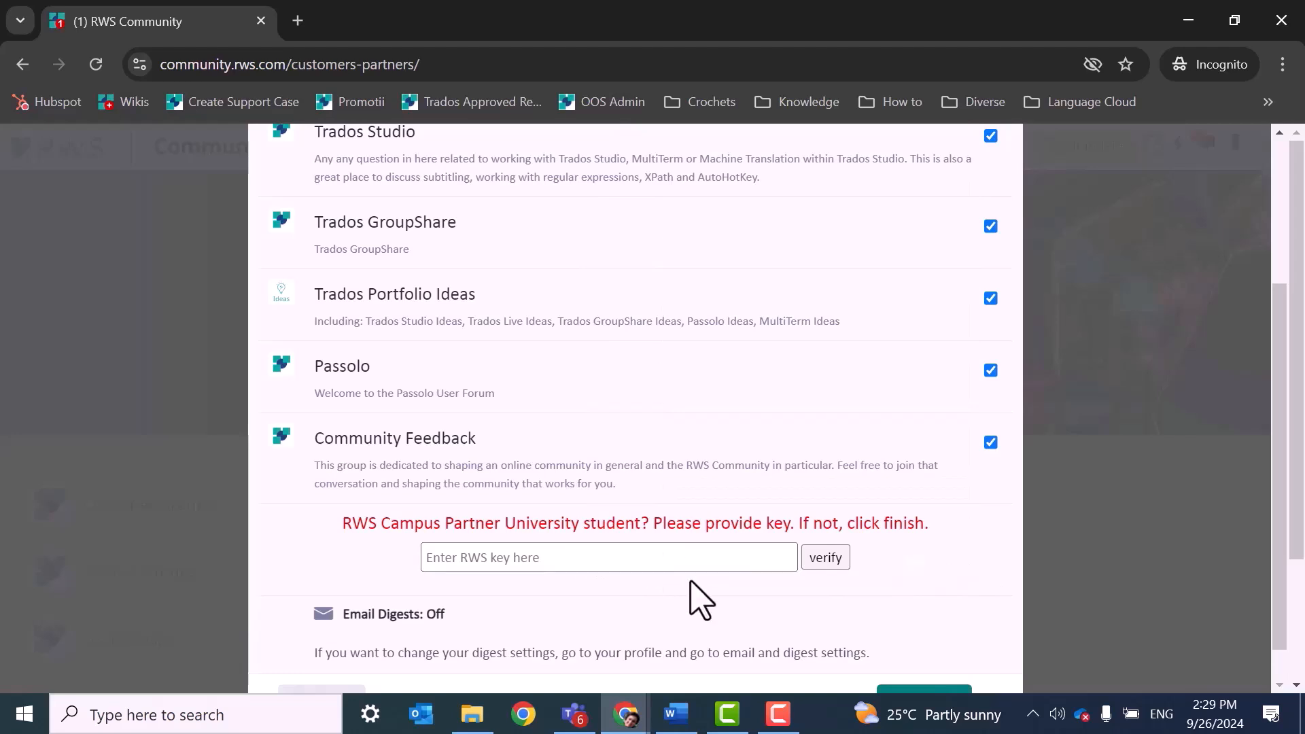
click(797, 713)
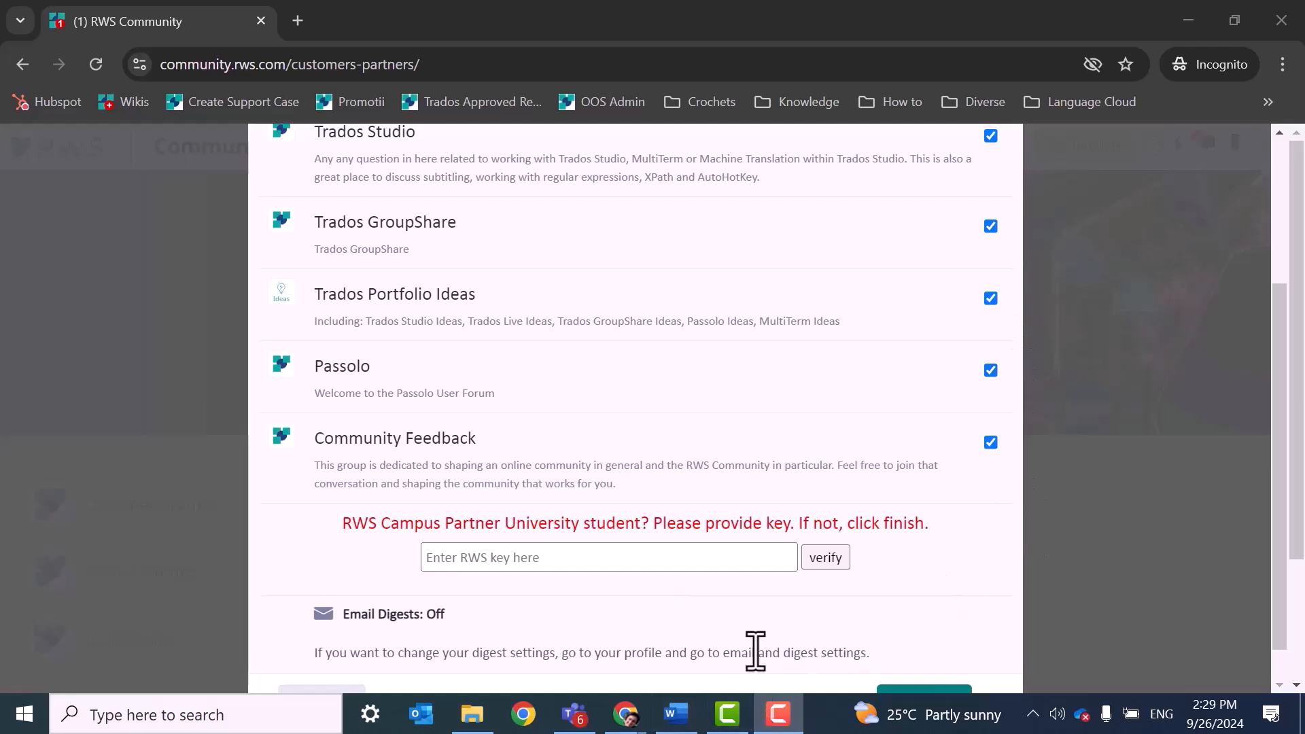
Paste the university key, verify it as valid, and finish the welcome setup
click(629, 557)
click(827, 567)
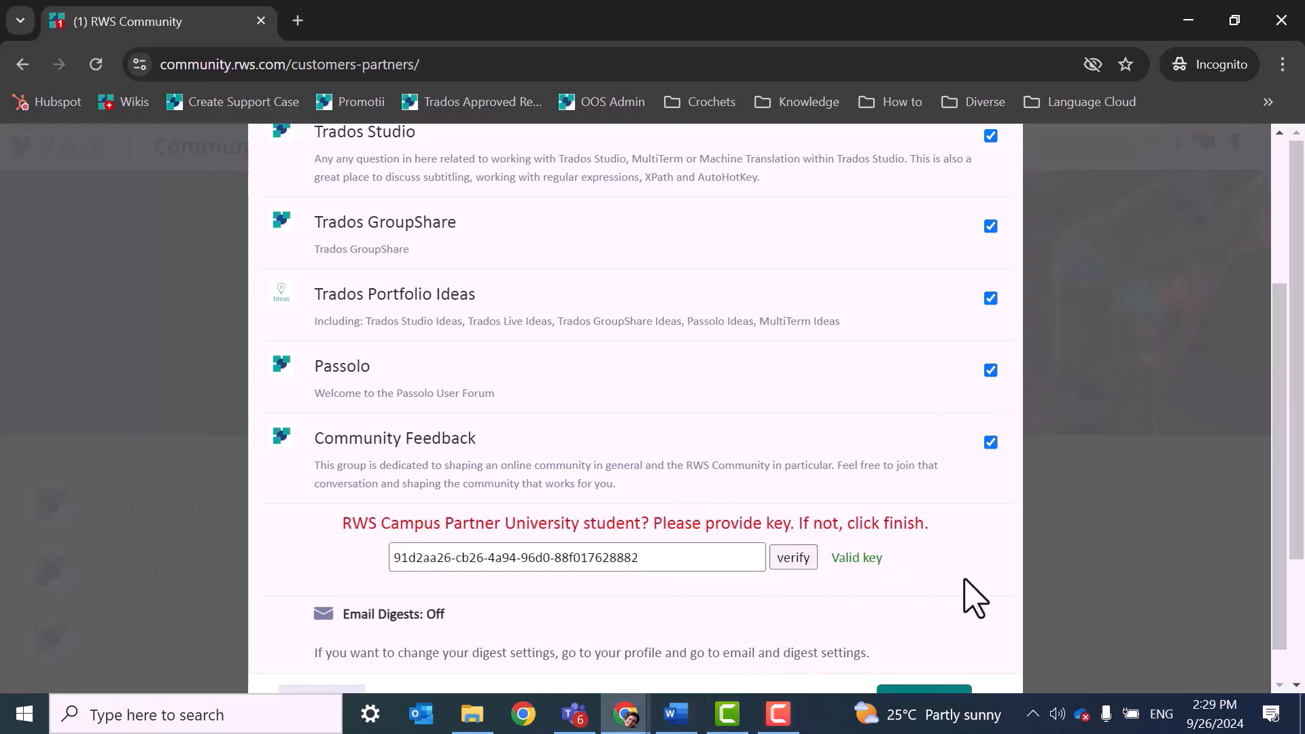
scroll(976, 598, down, 1)
click(922, 662)
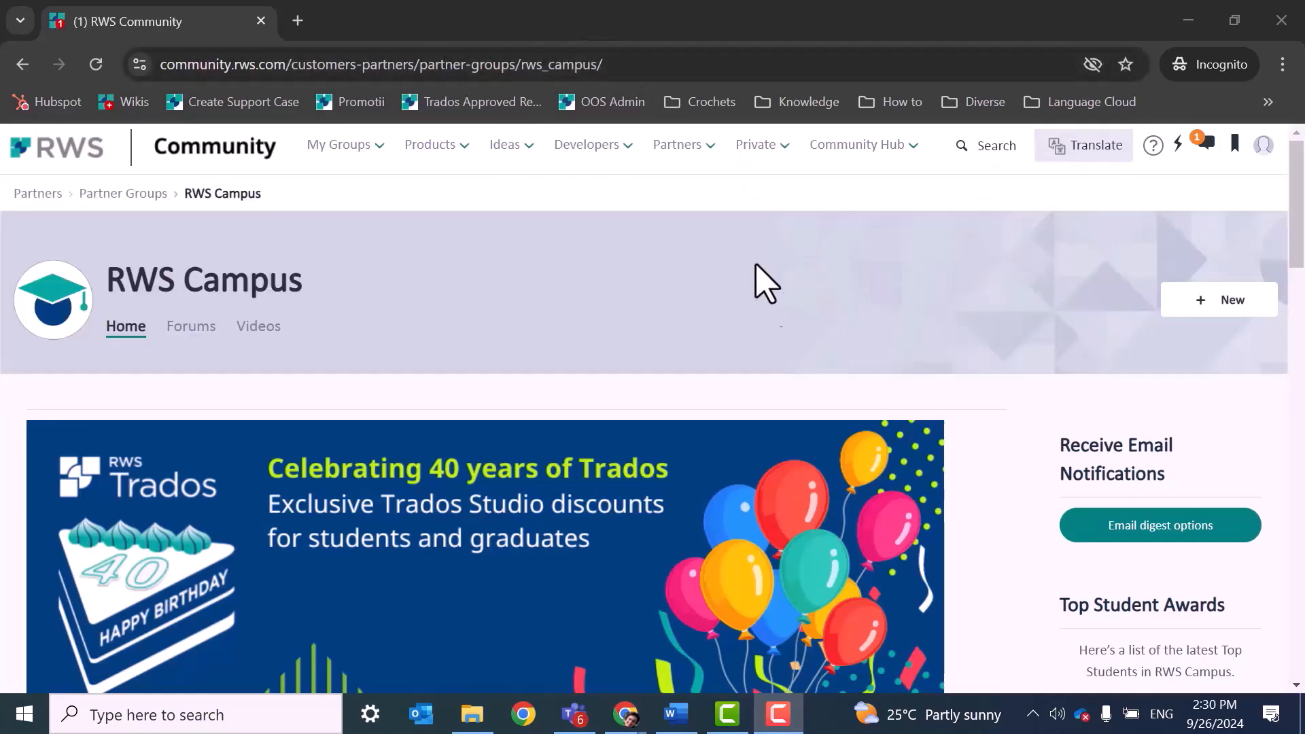
Find the RWS Campus Students tile on the RWS Campus page and open that group
scroll(314, 328, down, 1)
scroll(323, 345, down, 15)
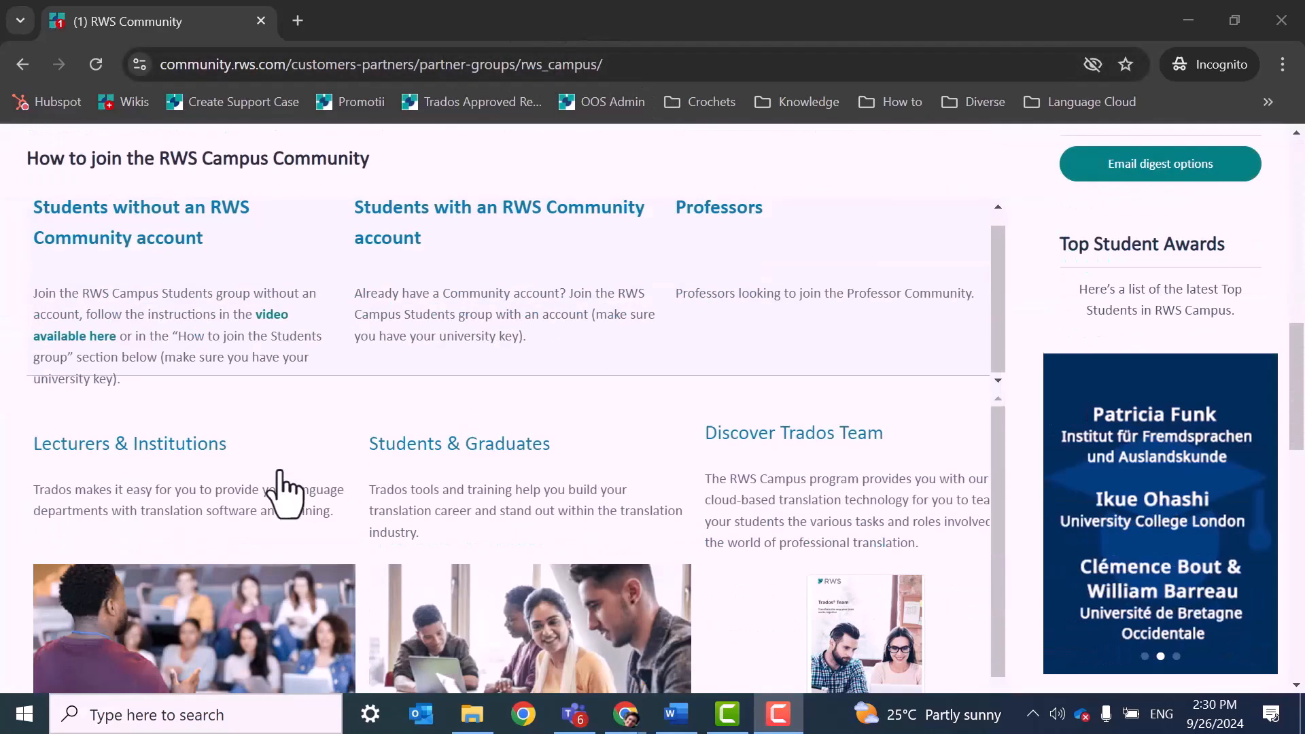
scroll(265, 537, up, 5)
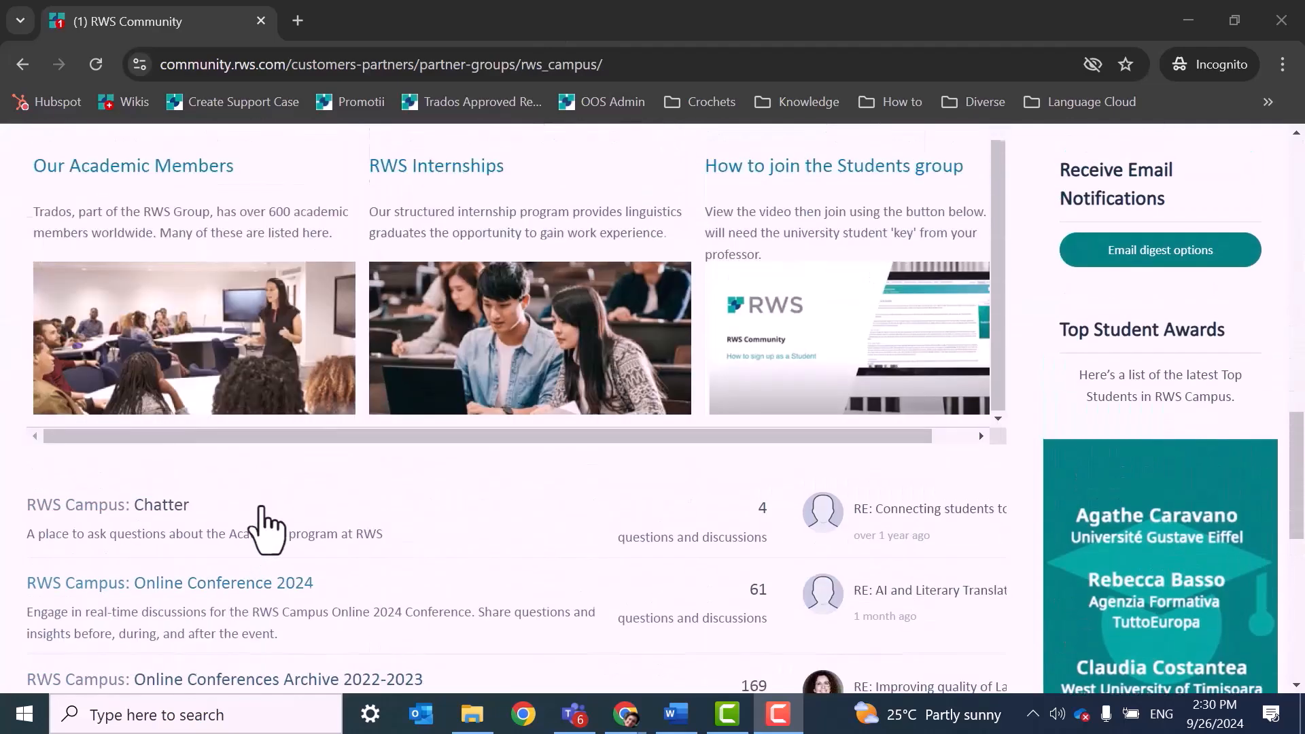
scroll(306, 495, up, 10)
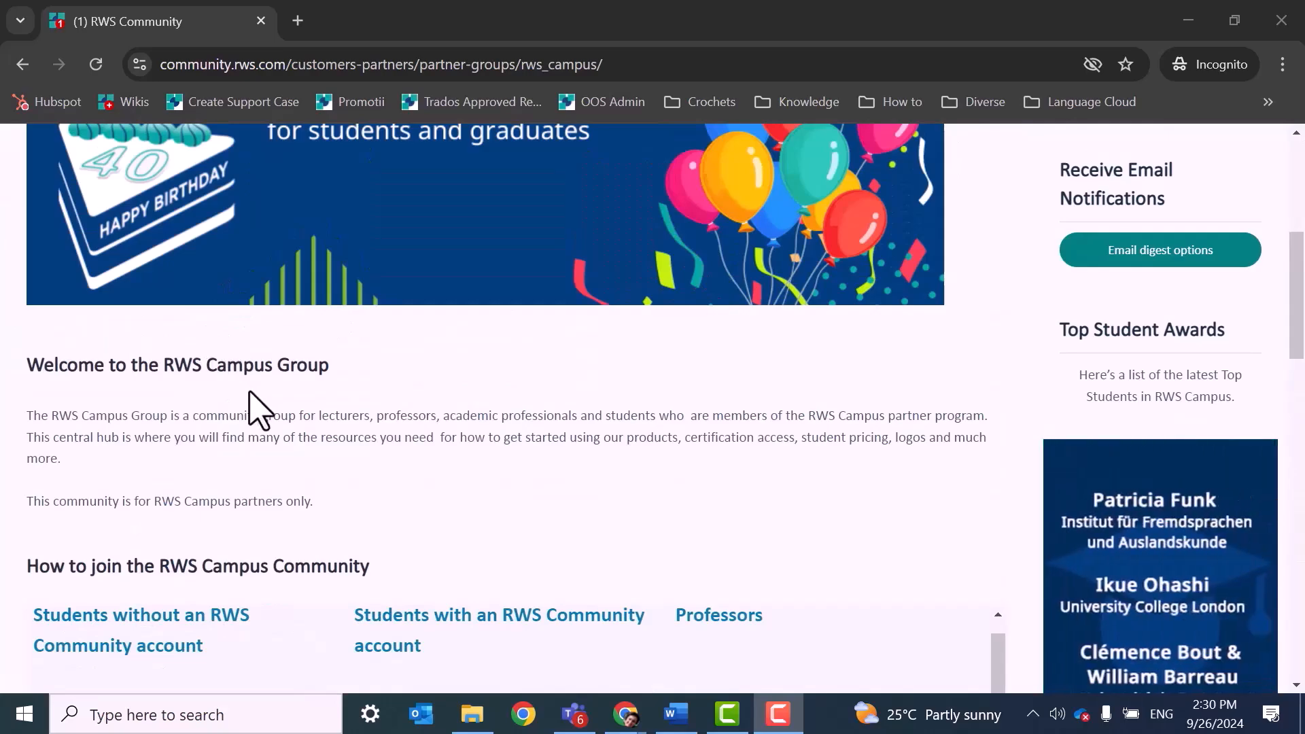
scroll(258, 411, down, 15)
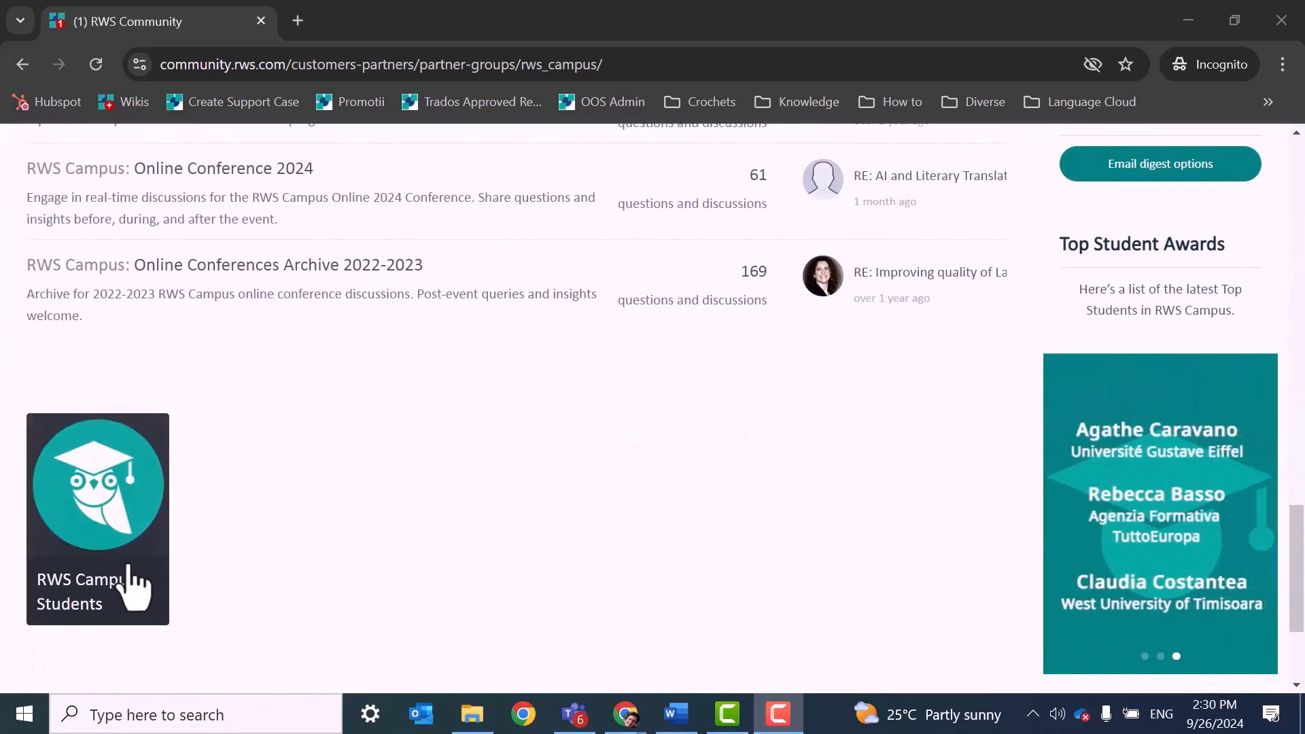
click(80, 604)
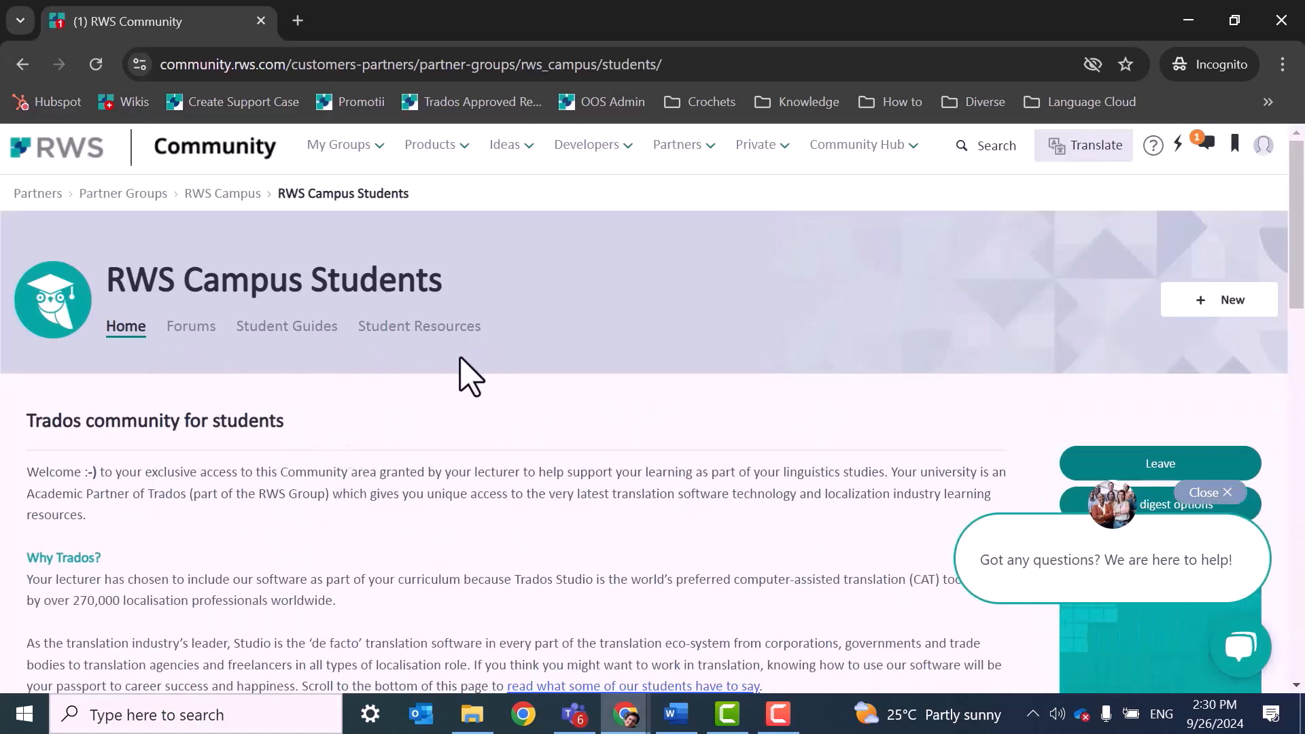
Browse Student Guides and Forums, then read the Student Resources page listing eBooks, Internships and certifications
click(286, 326)
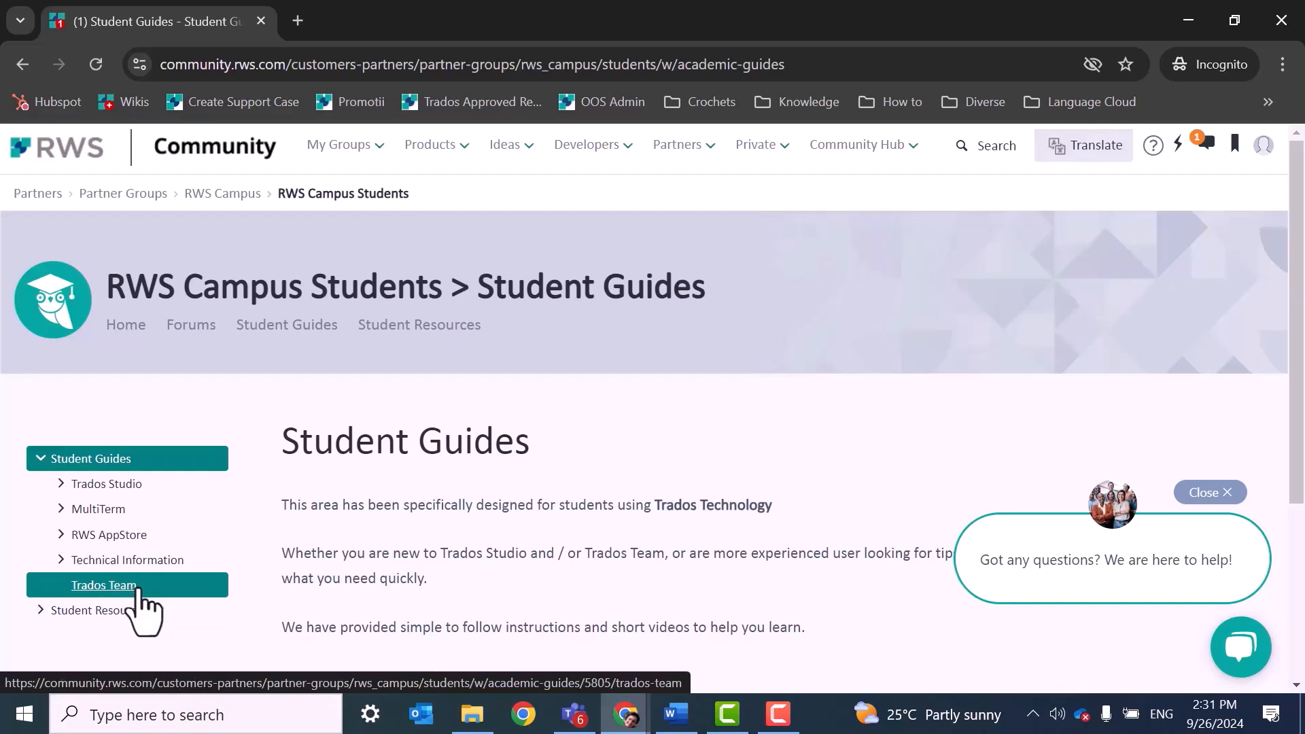
click(190, 326)
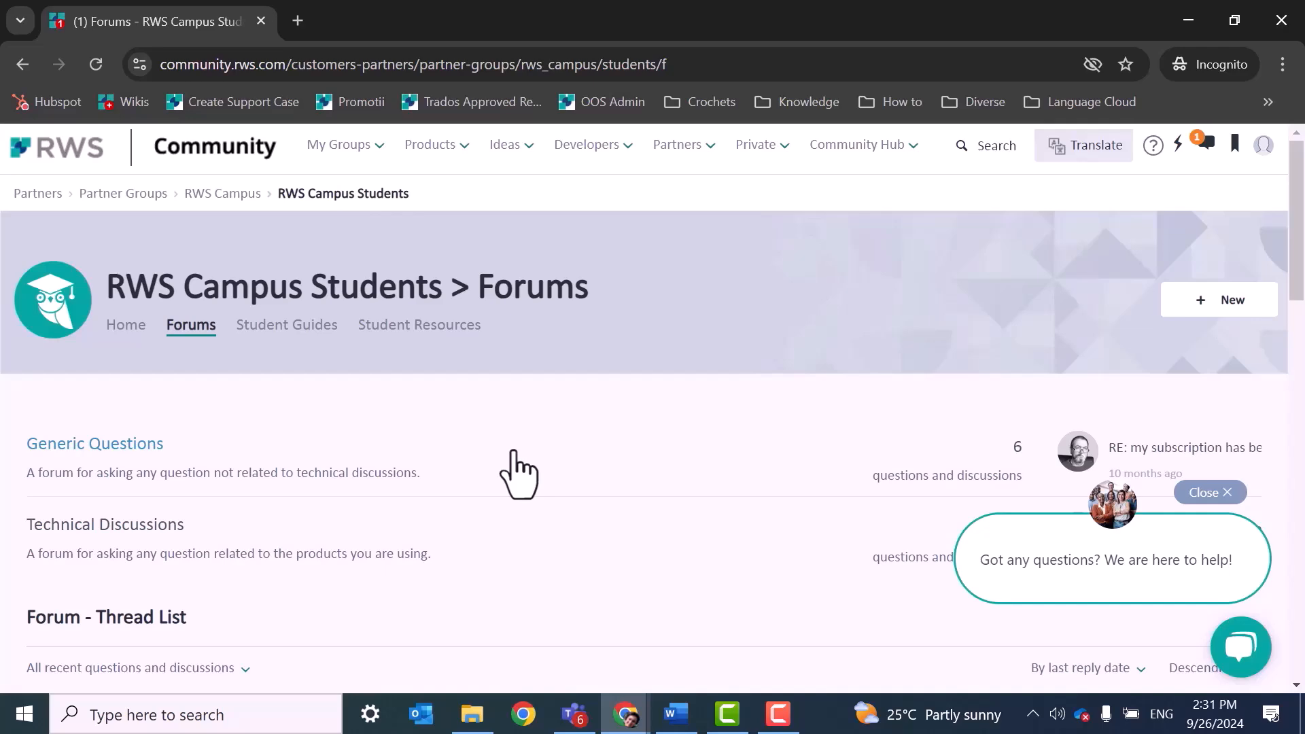
scroll(517, 476, down, 1)
scroll(513, 487, up, 1)
click(428, 333)
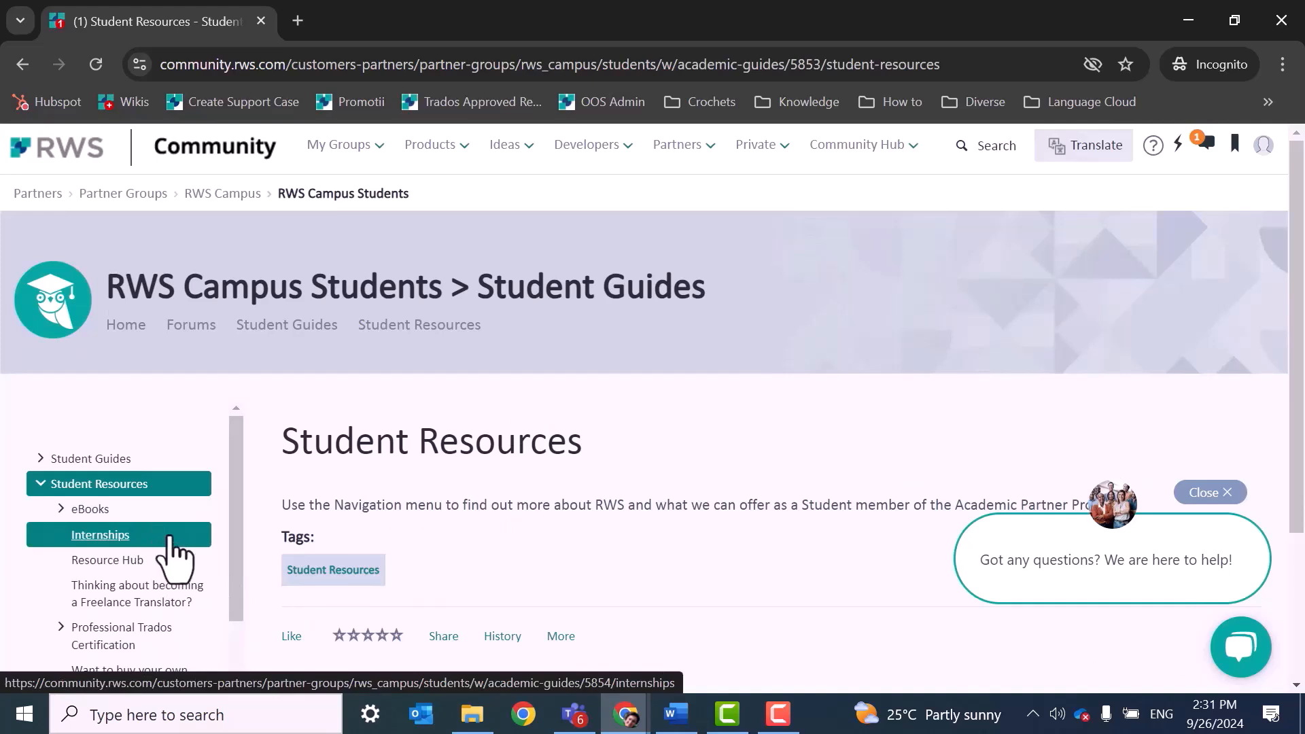
scroll(175, 548, down, 2)
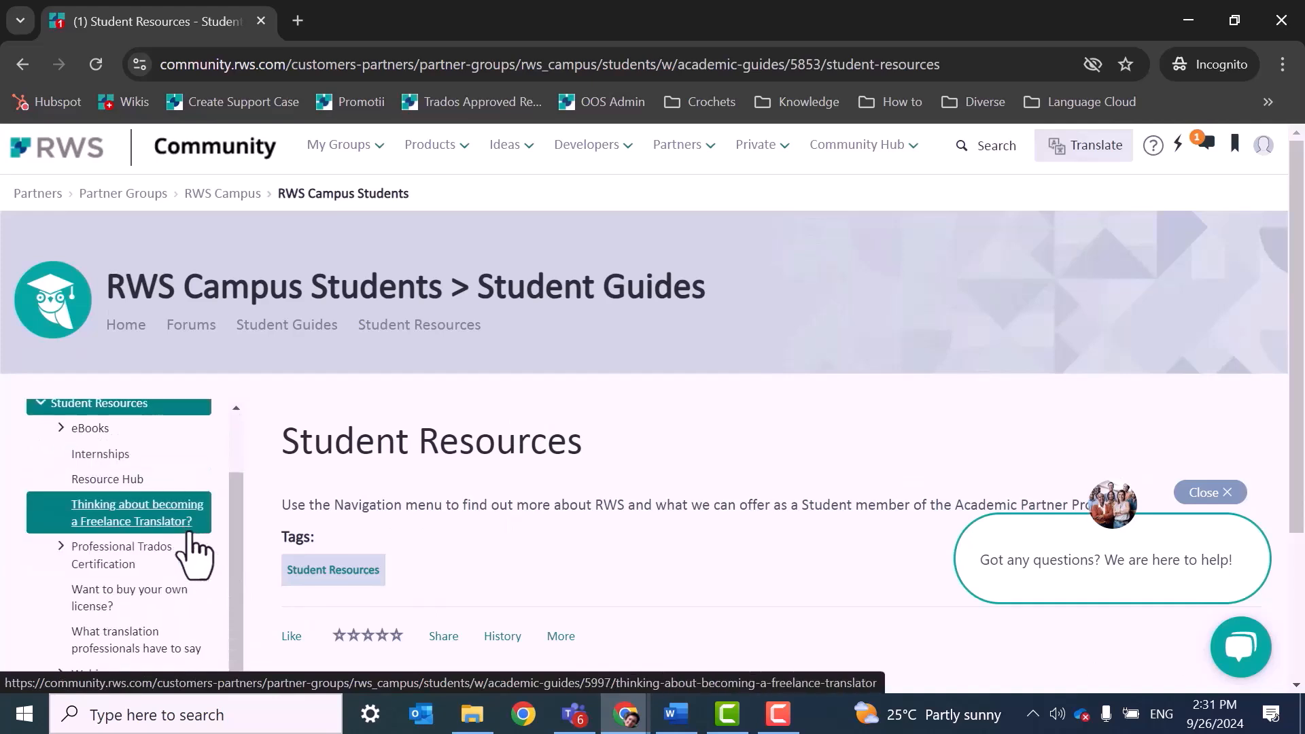
scroll(193, 544, down, 2)
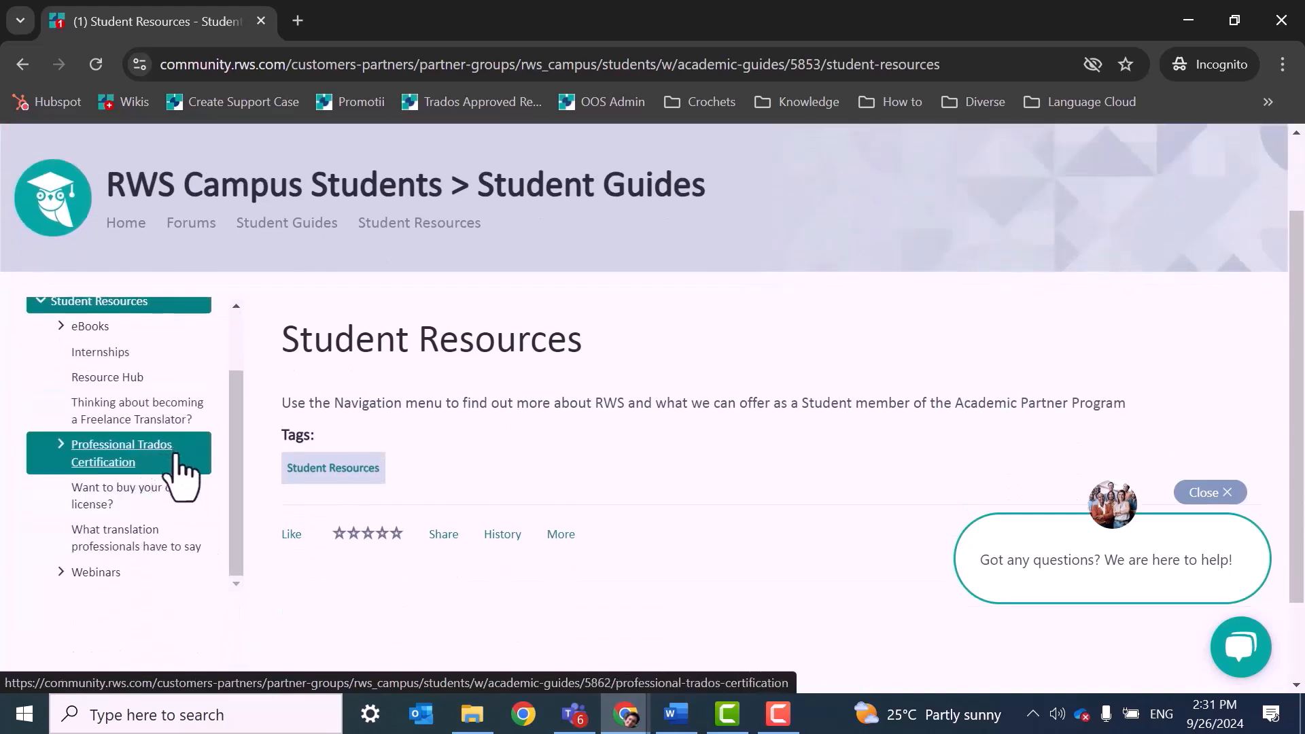
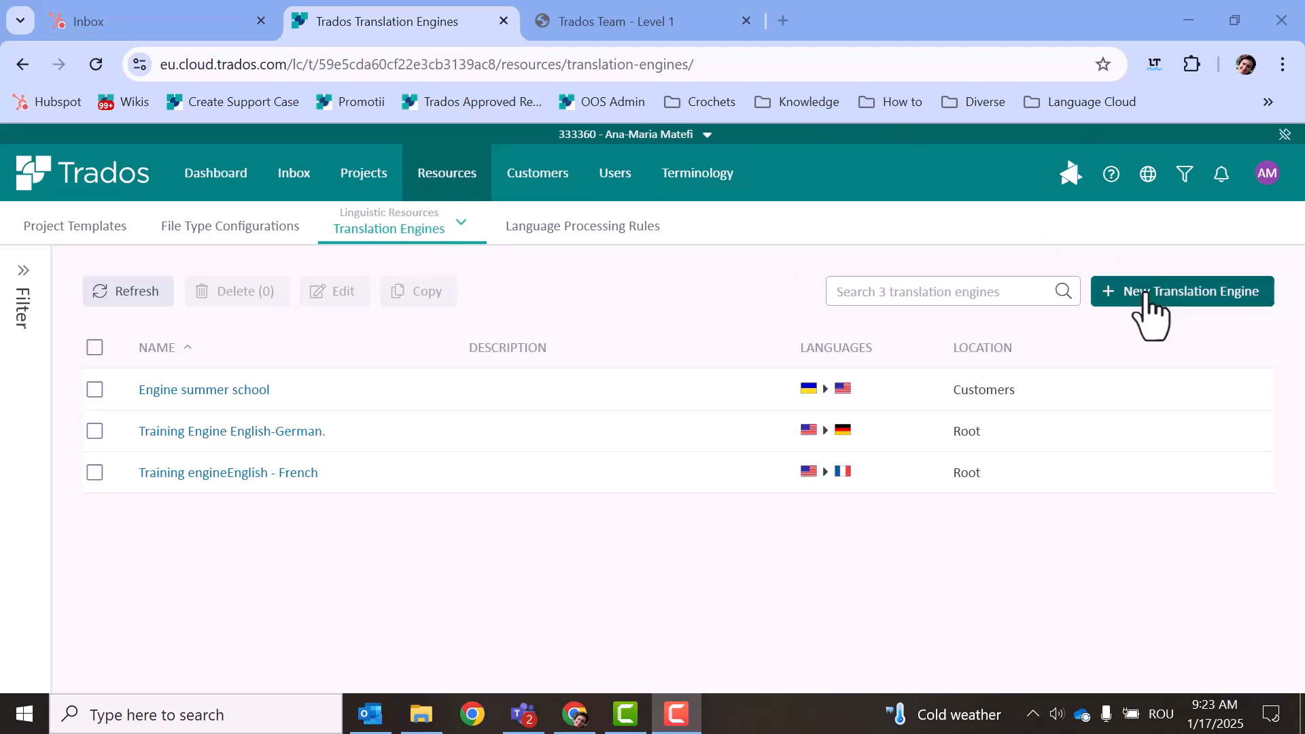
Start a new translation engine named Student demo TE EN FR in the testing location with default processing rules
click(1148, 299)
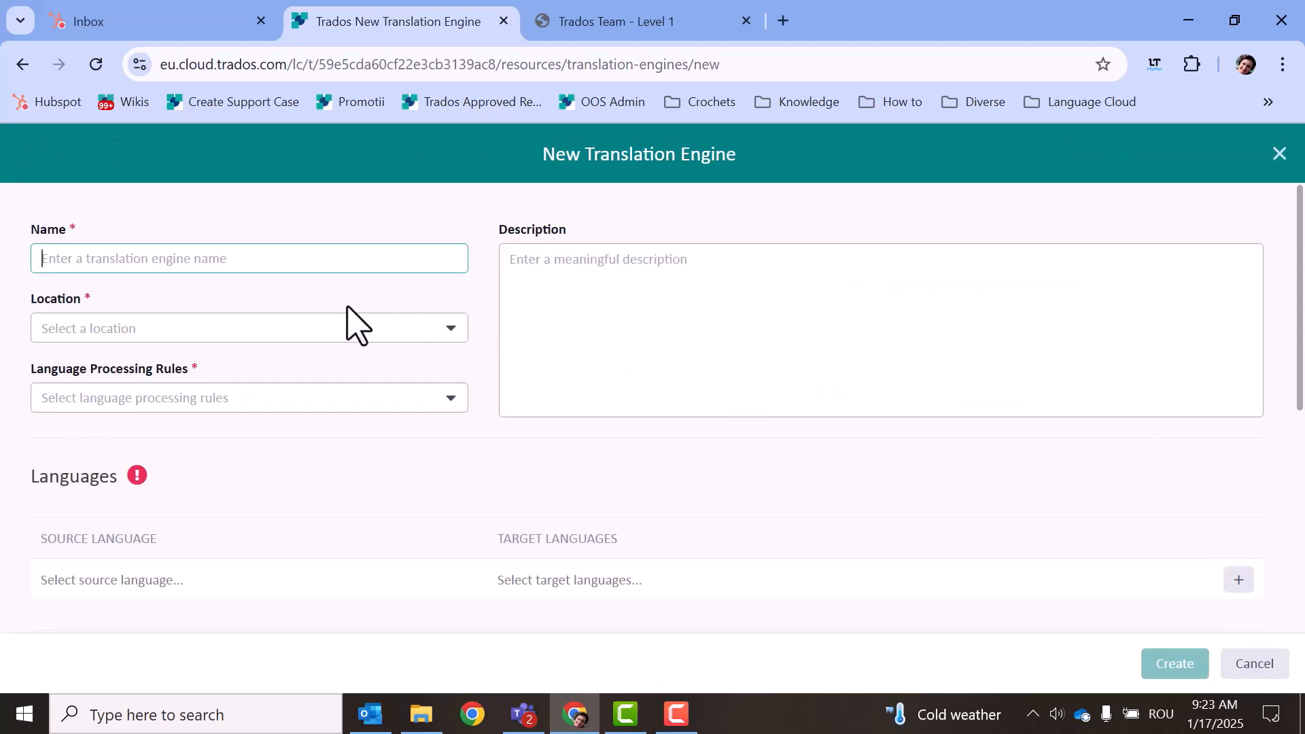
text(Student demo TE EN FR)
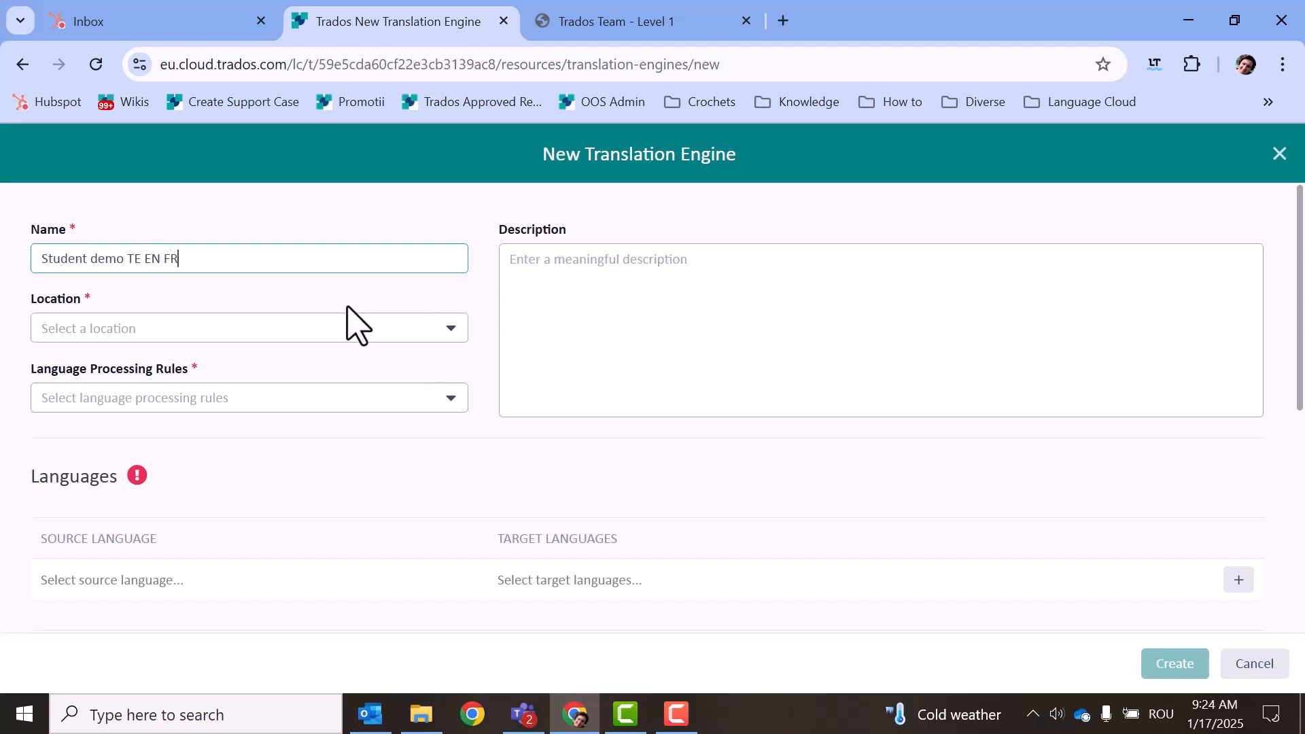
click(452, 329)
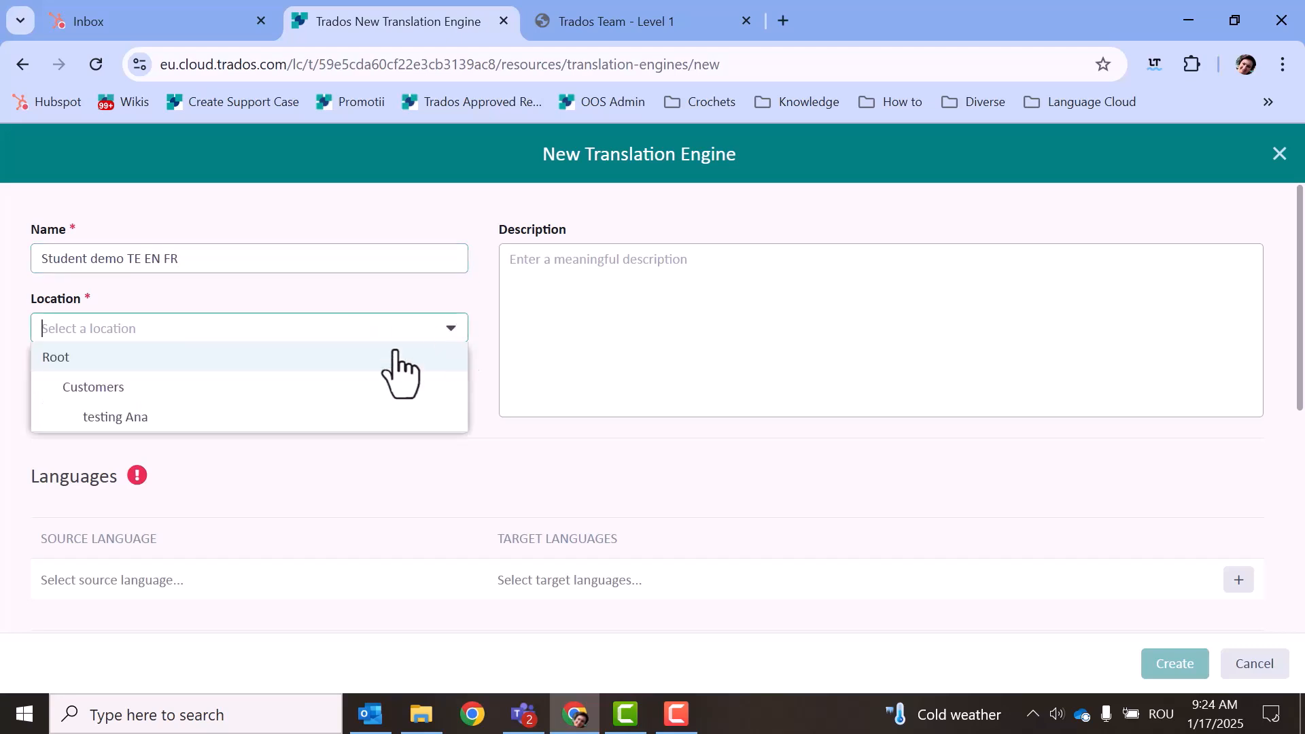
click(206, 417)
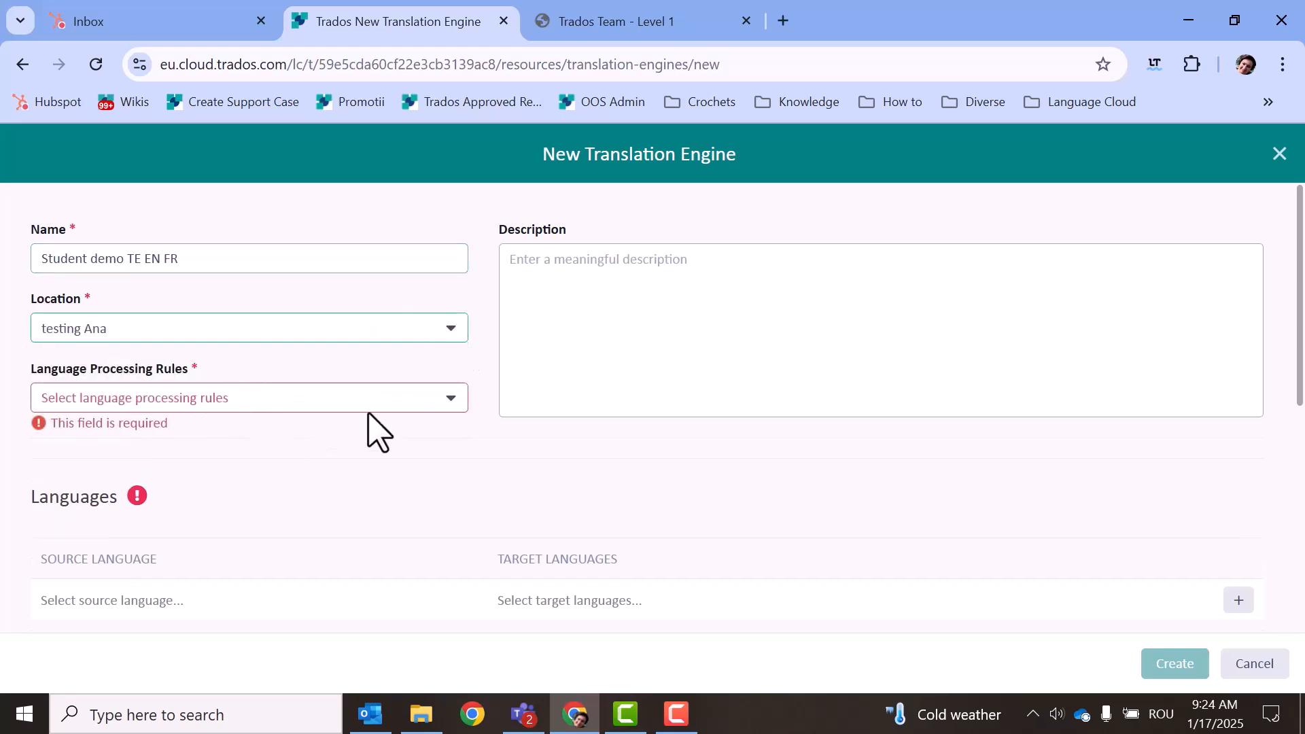
click(447, 401)
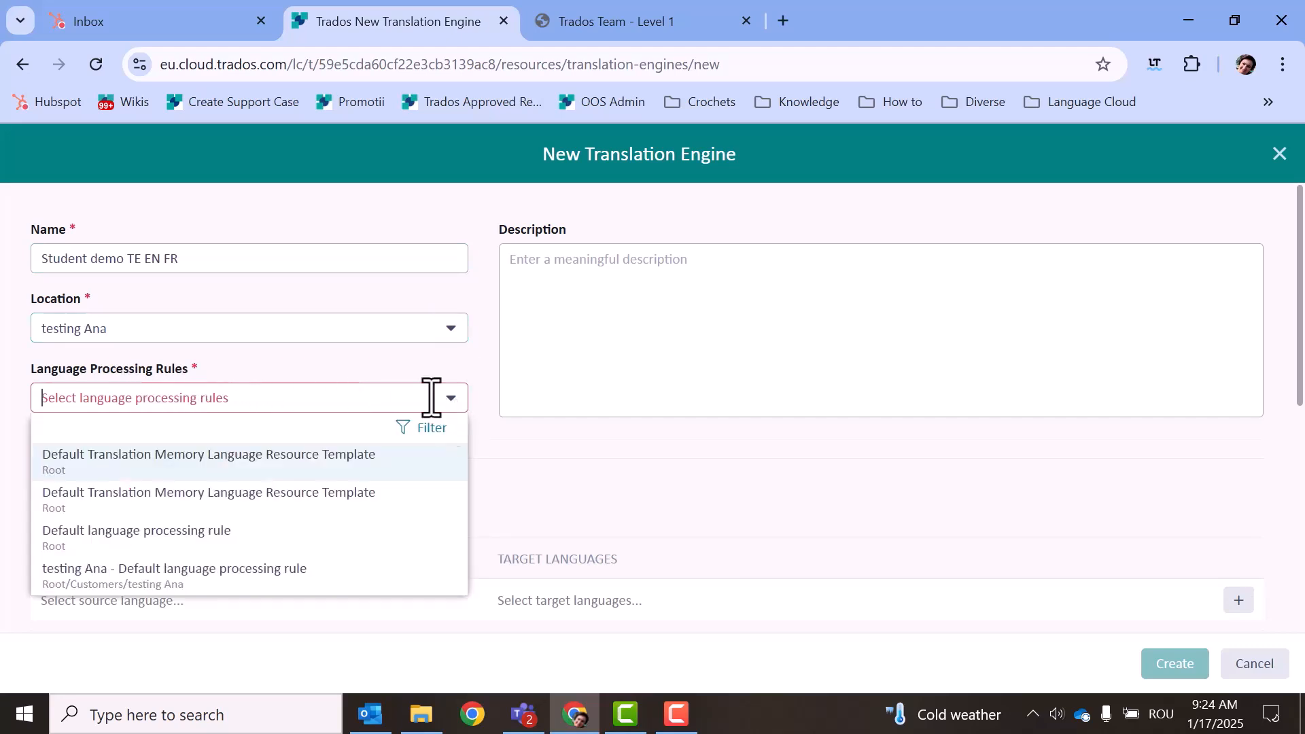
click(196, 574)
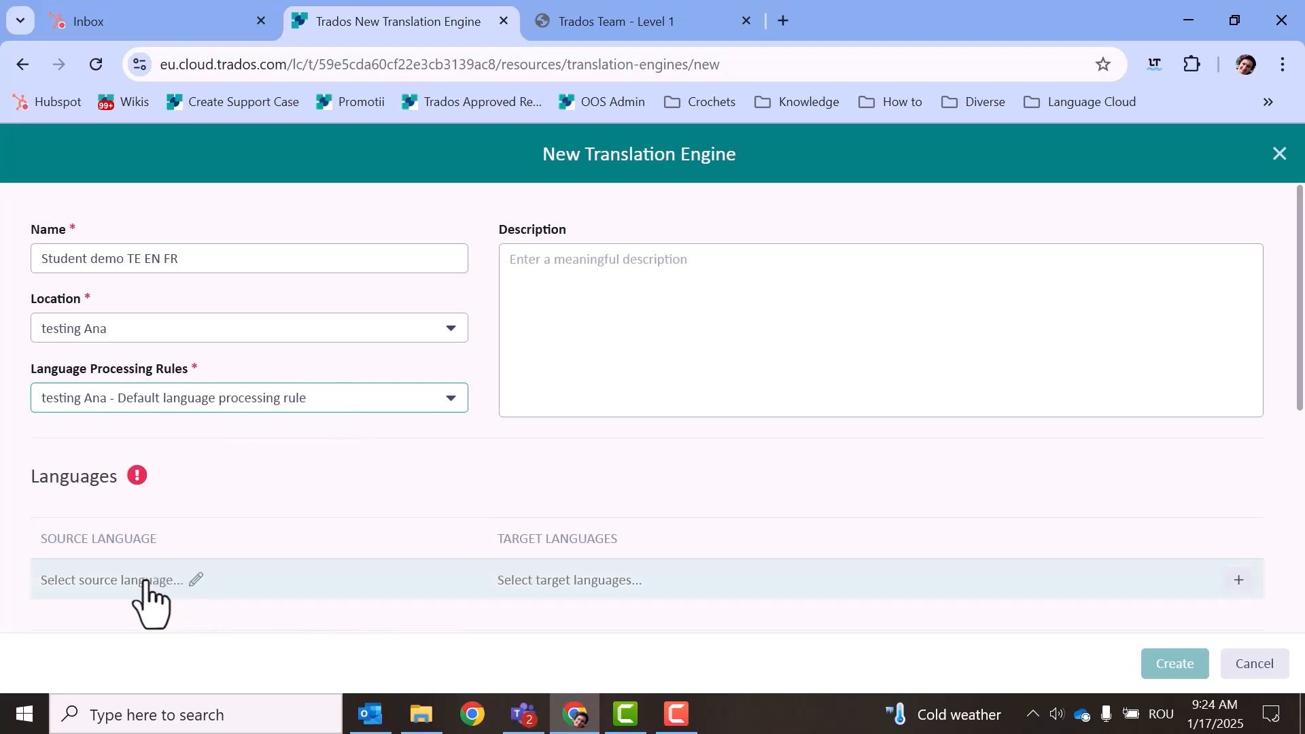
Add the English (United Kingdom) to French (France) language pair to the engine
click(207, 579)
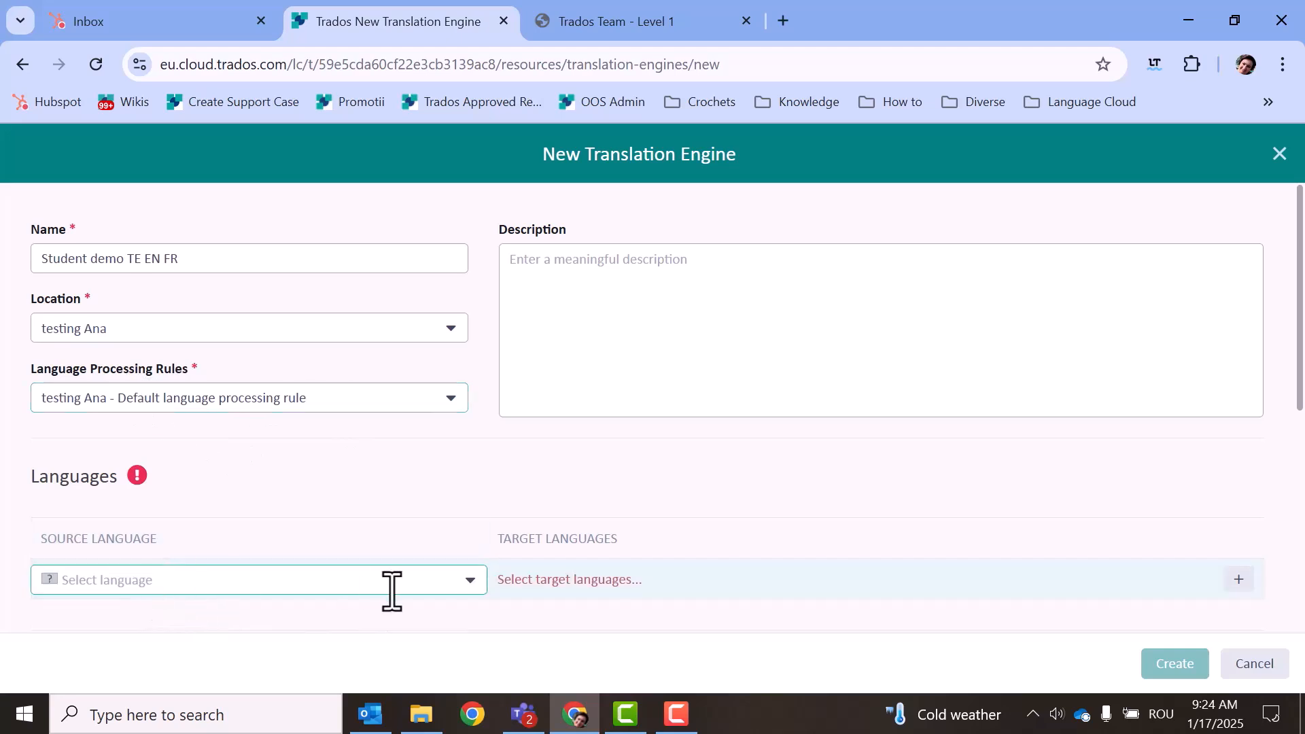
text(en)
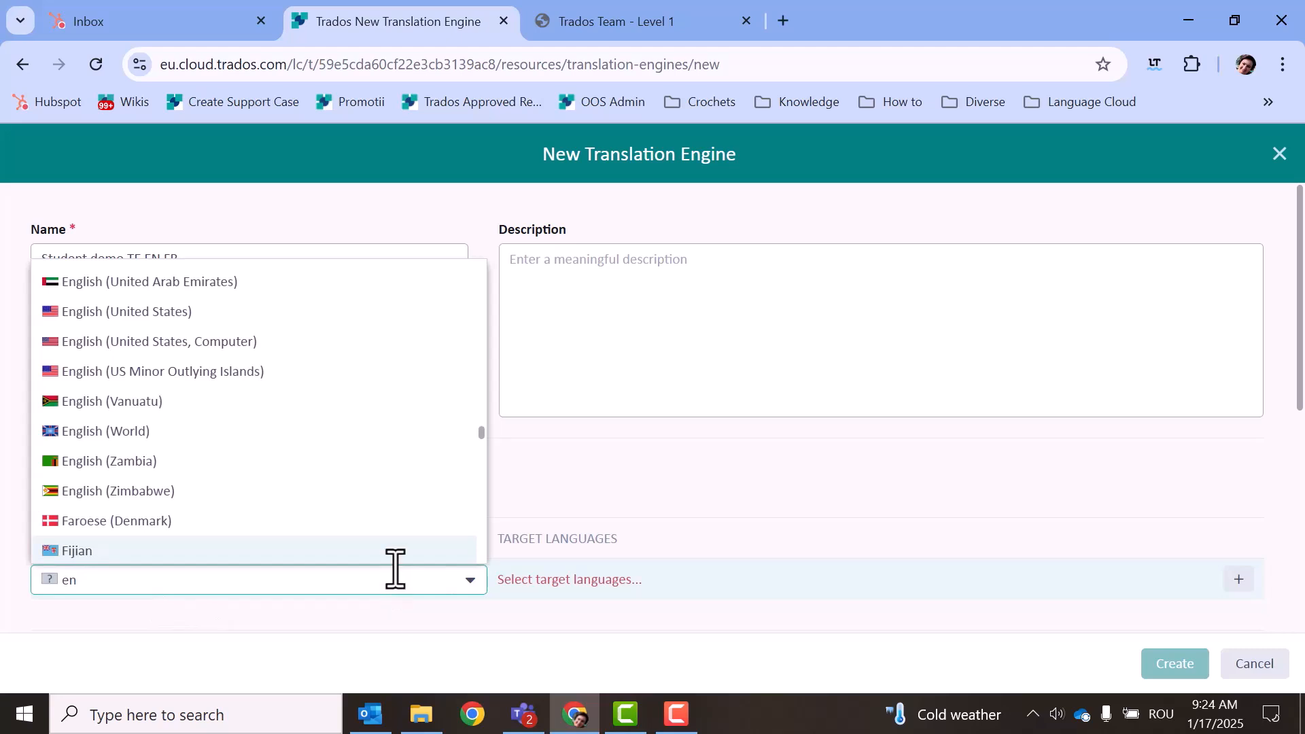
scroll(438, 445, up, 5)
drag(484, 430, 483, 204)
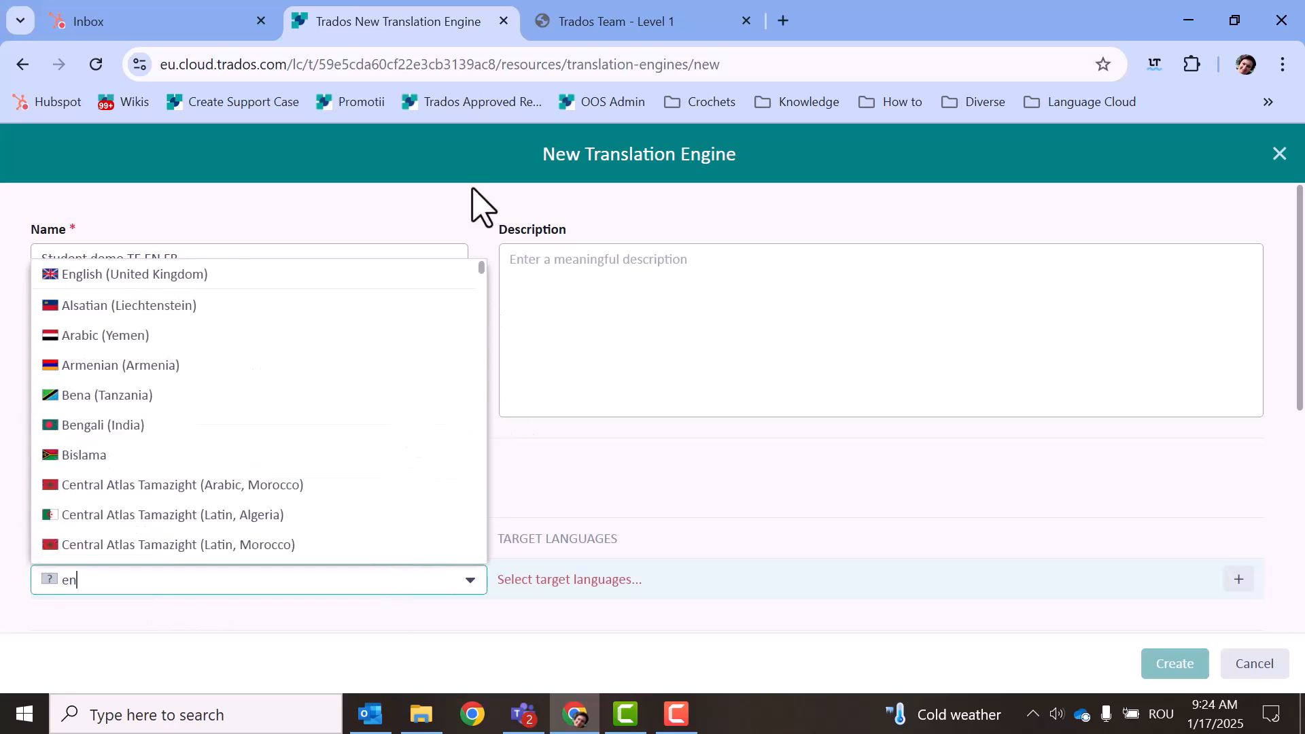
click(267, 275)
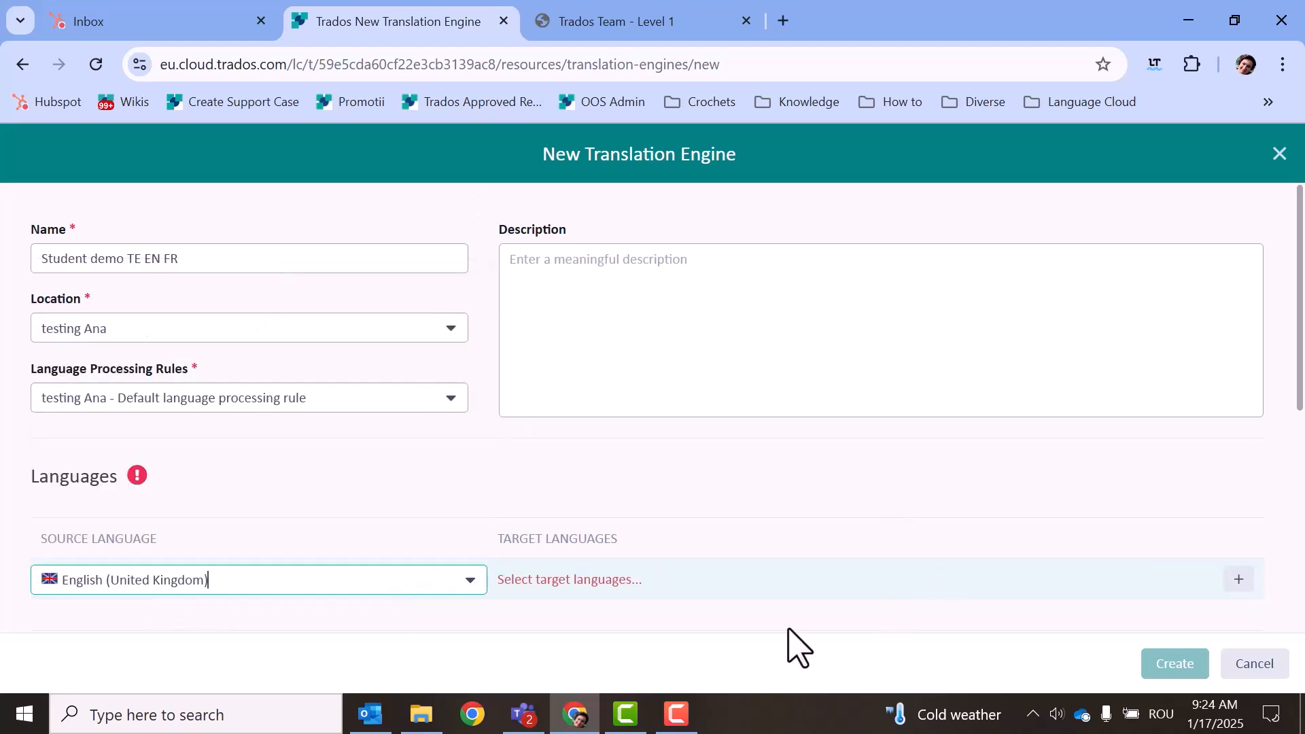
click(667, 579)
text(fr)
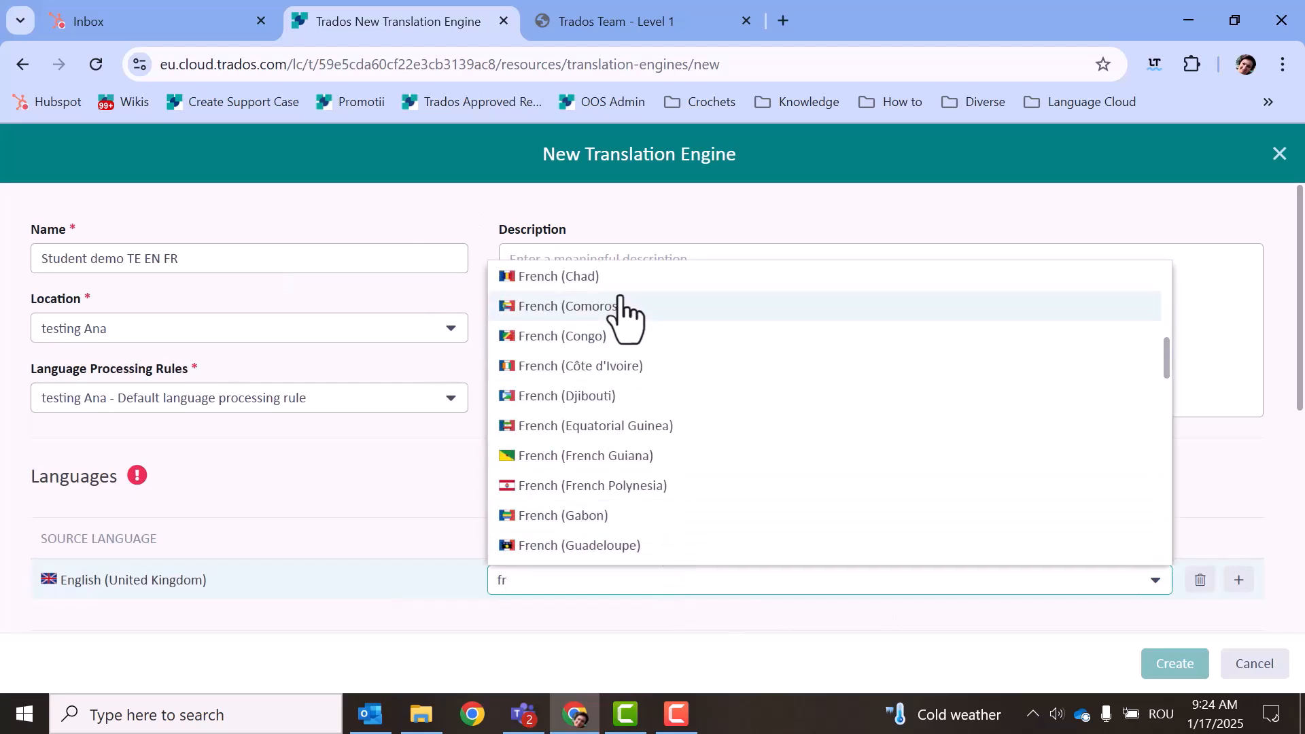
click(683, 279)
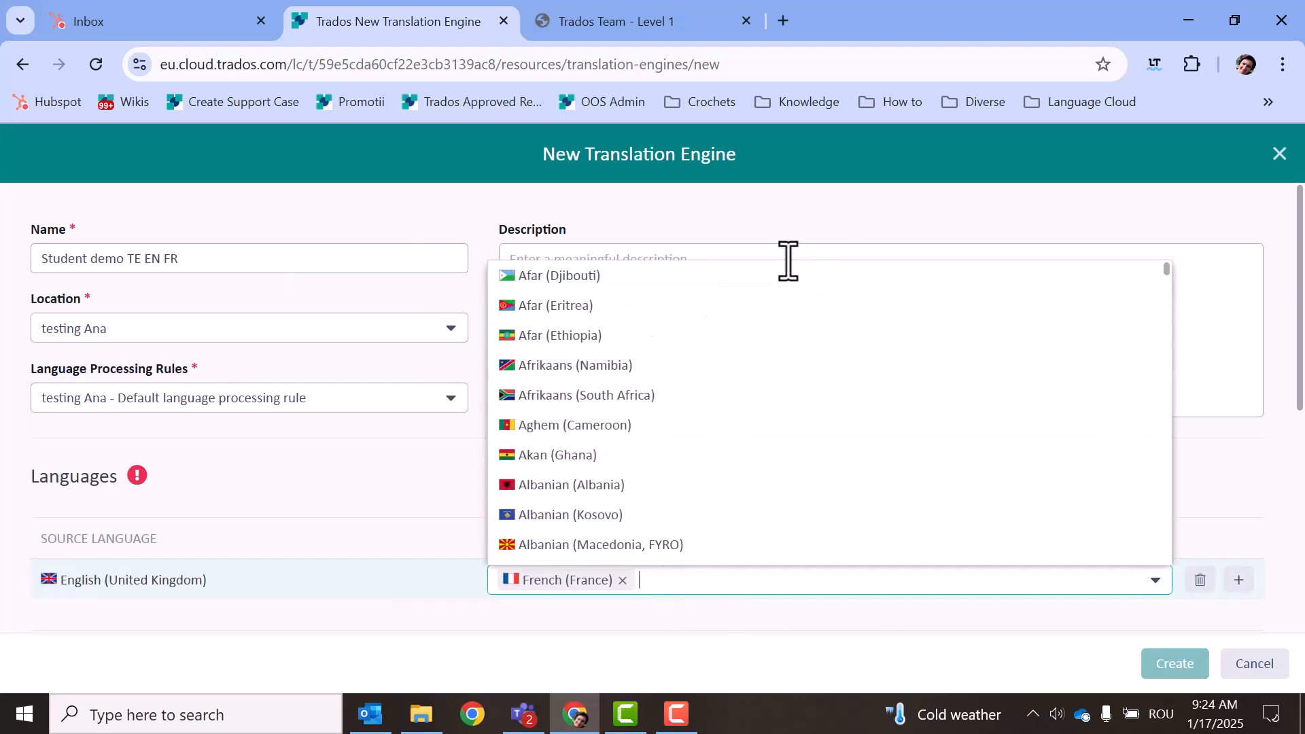
click(1265, 482)
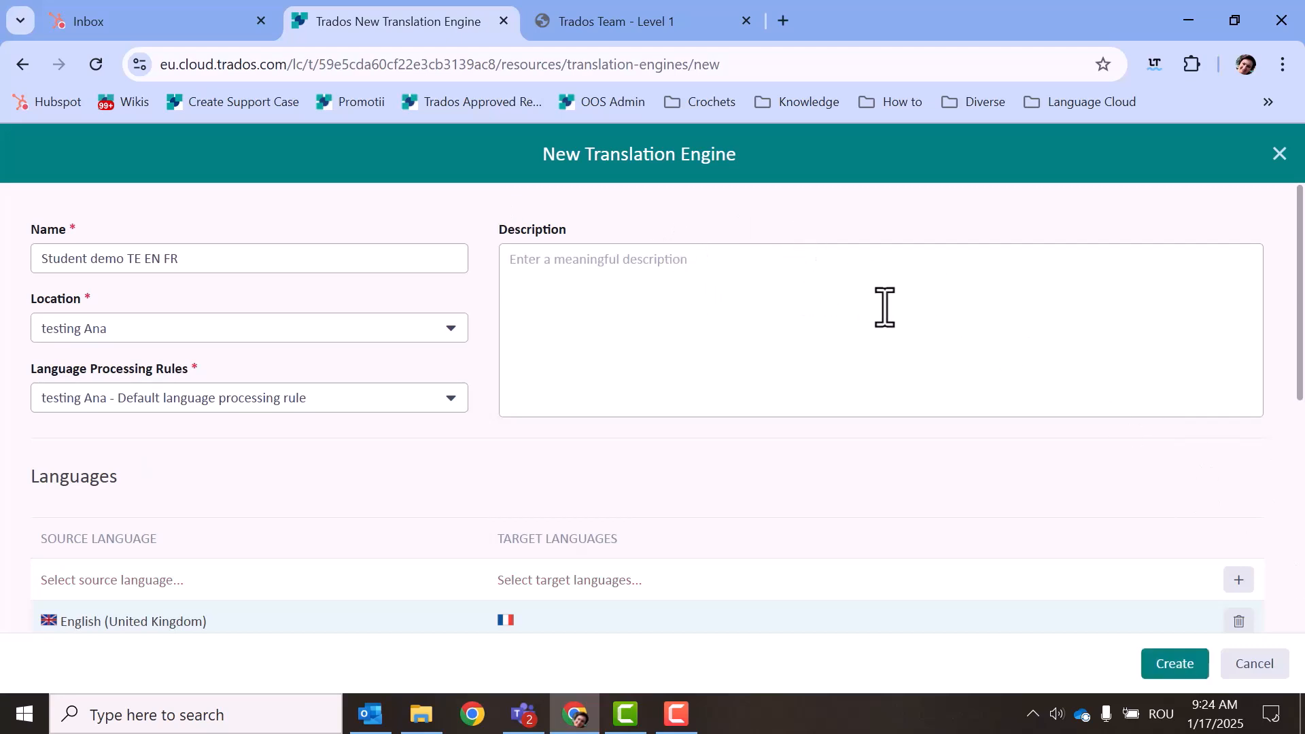
Scroll down to Translation Memories and bring up the Add Translation Memory dialog
scroll(890, 326, down, 3)
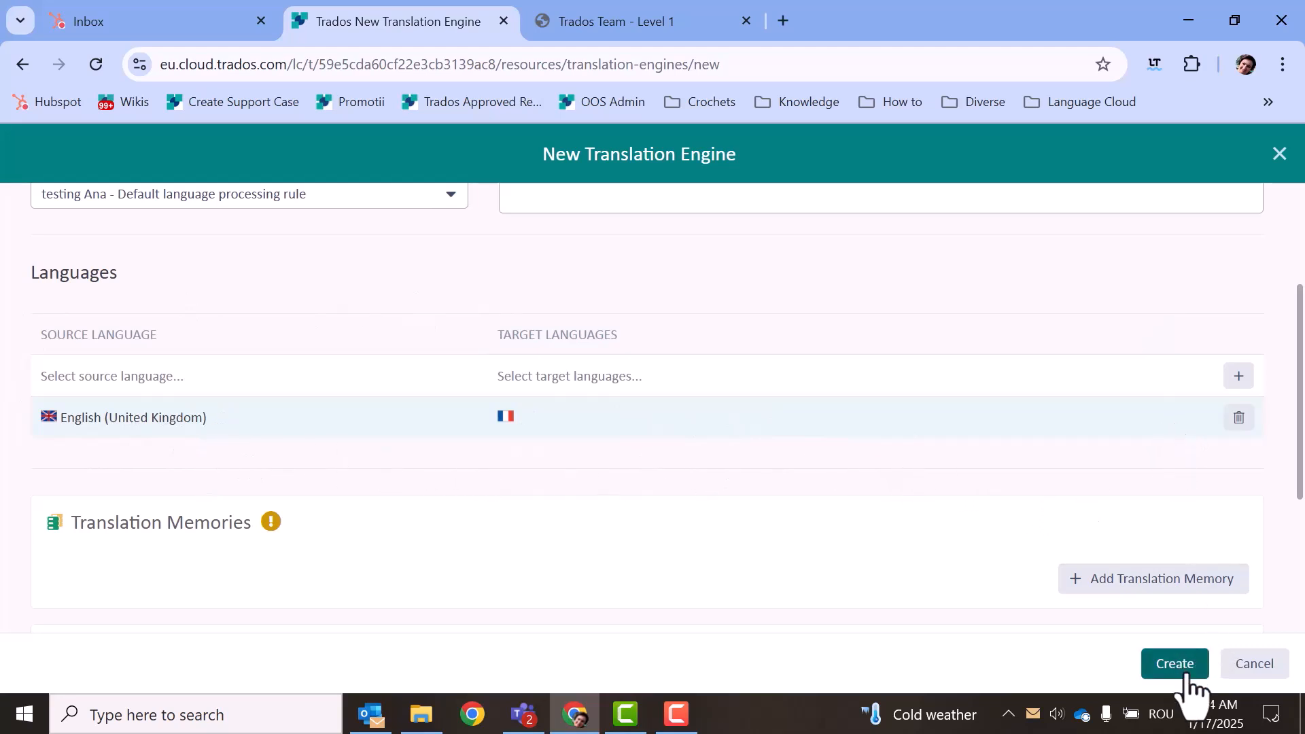
scroll(1120, 504, down, 3)
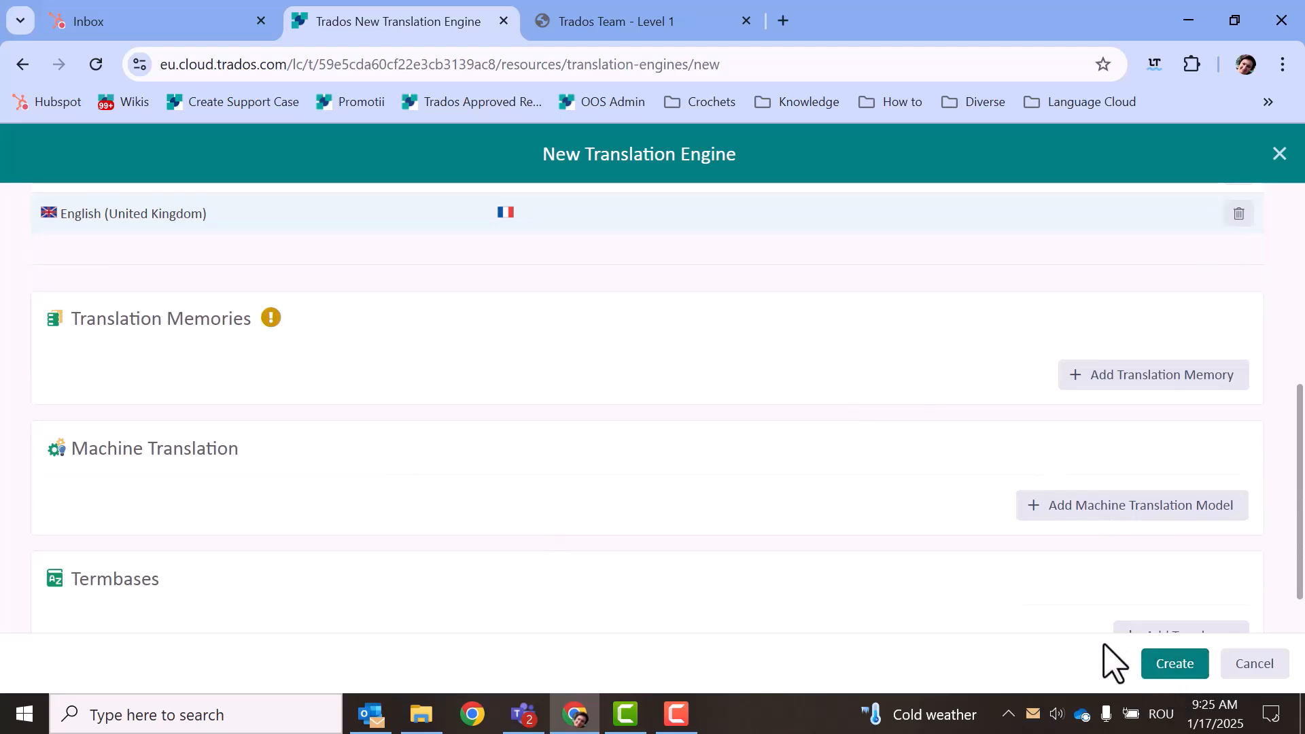
click(1075, 375)
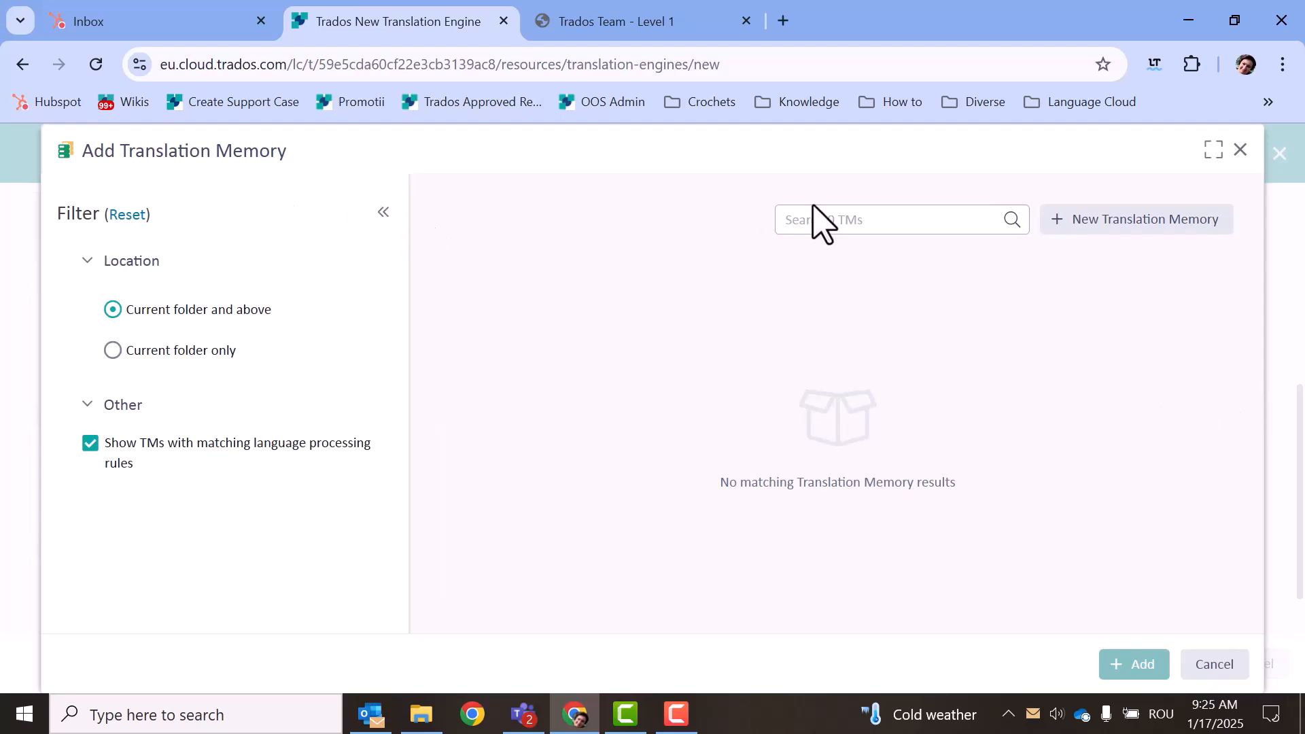
Start a new translation memory named Student Demo TM EN FR for English (United Kingdom) to French (France)
click(1093, 223)
click(300, 246)
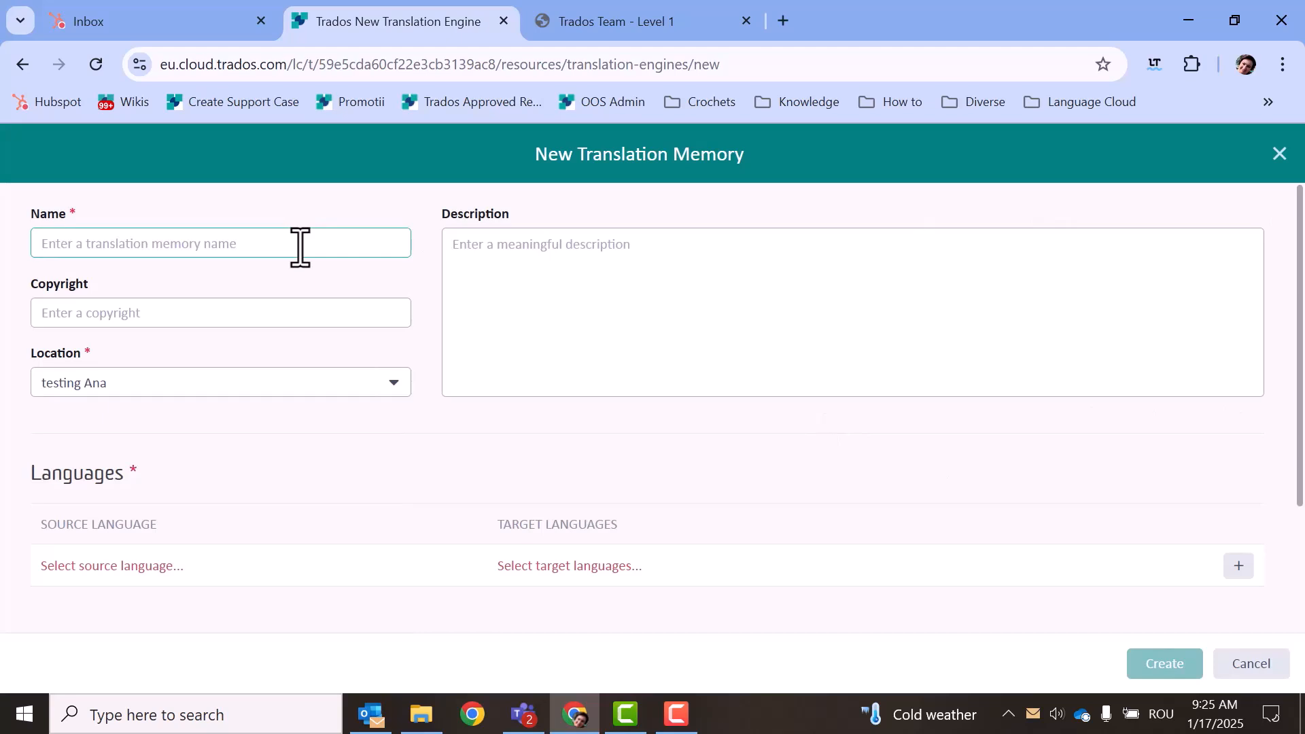
text(Student Demo TM EN FR)
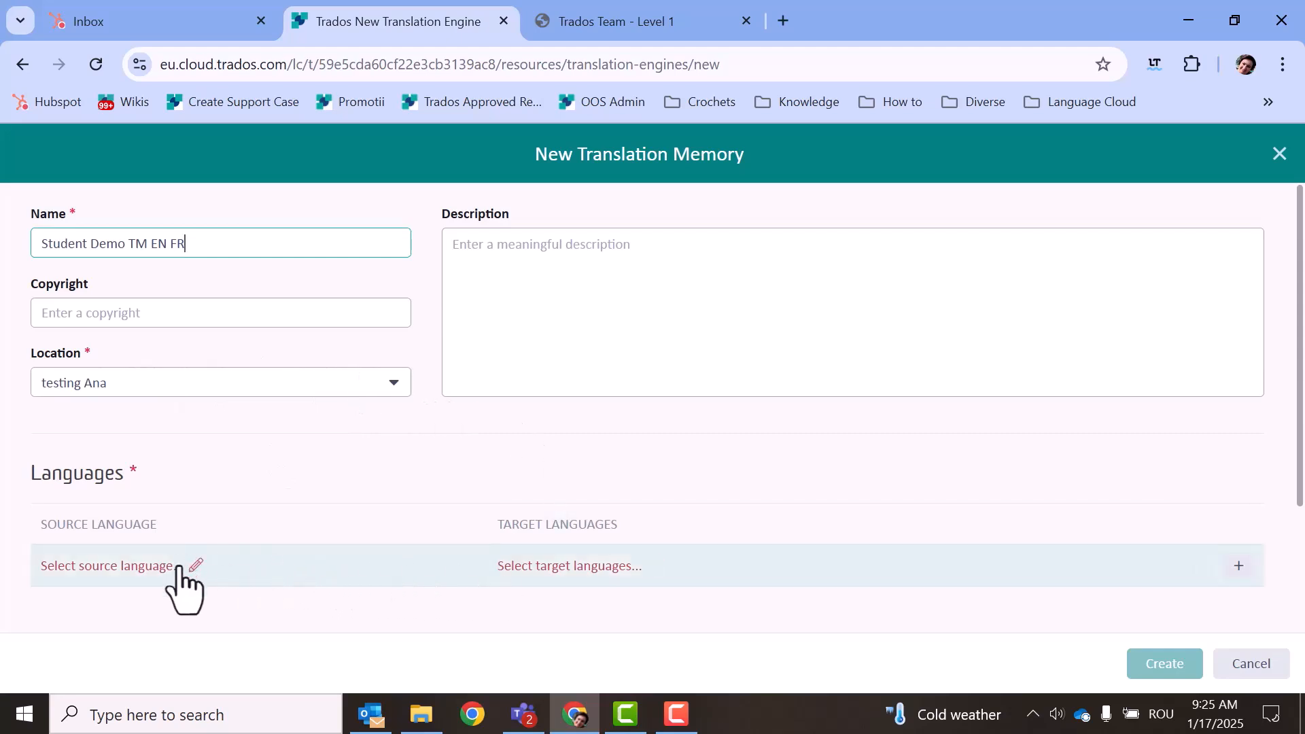
click(244, 570)
text(en)
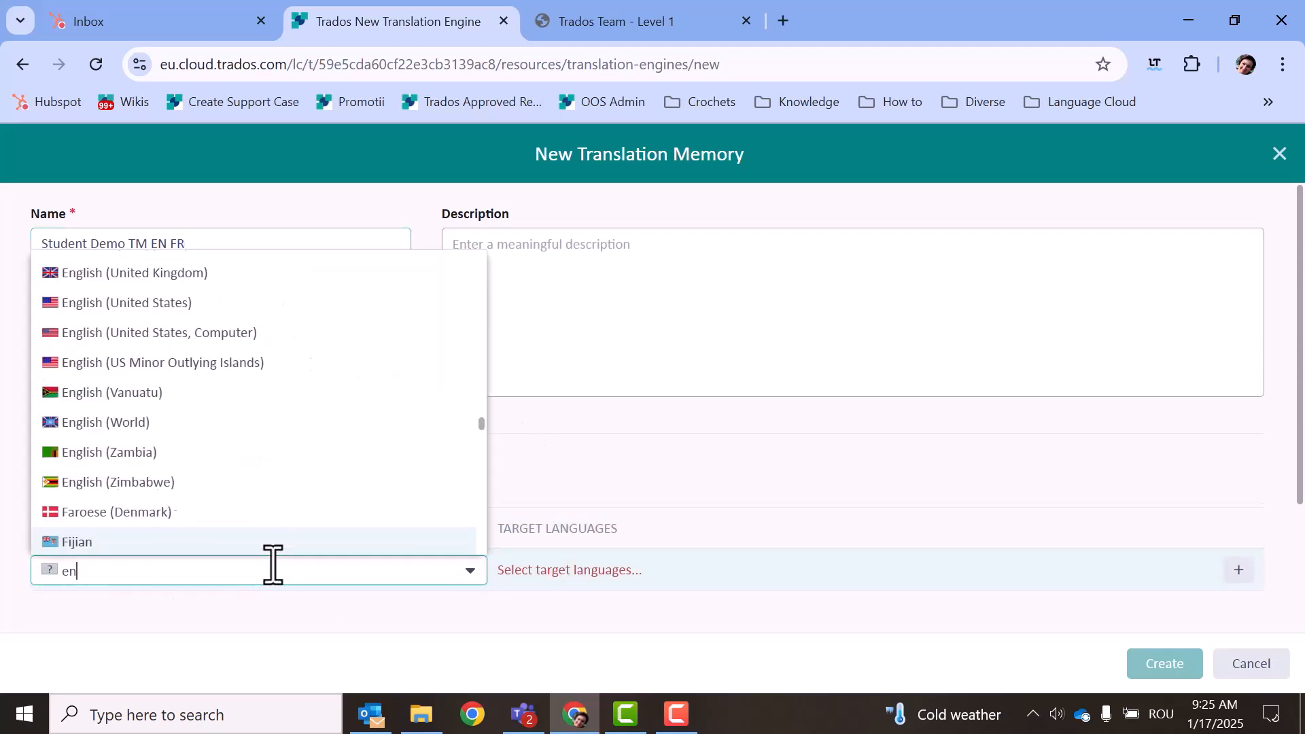
click(279, 282)
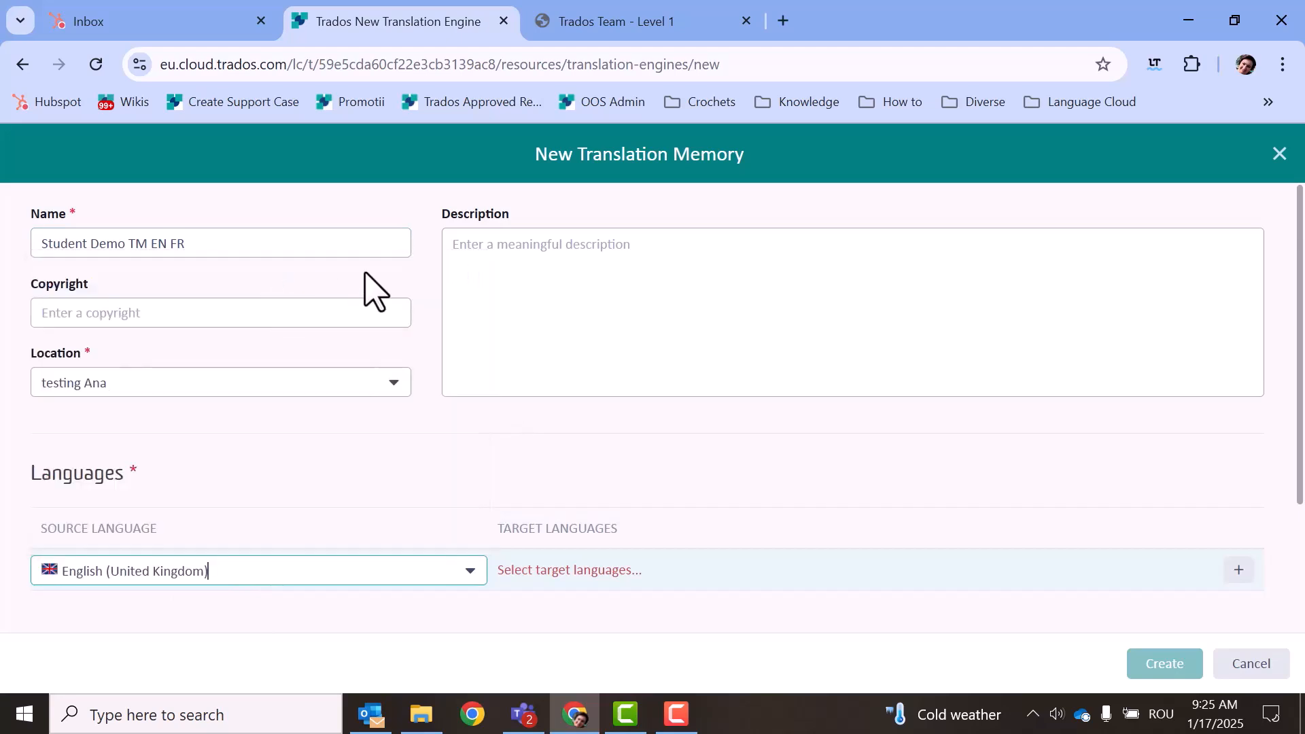
click(615, 574)
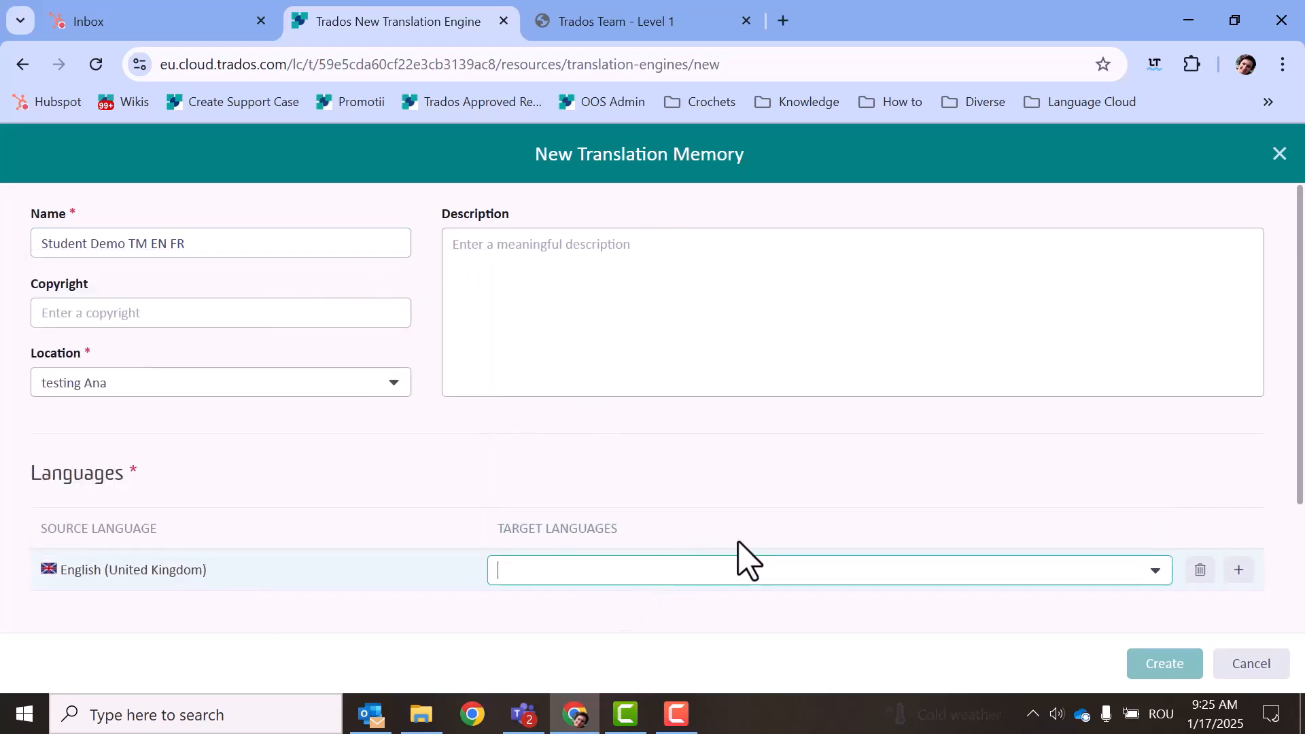
text(fr)
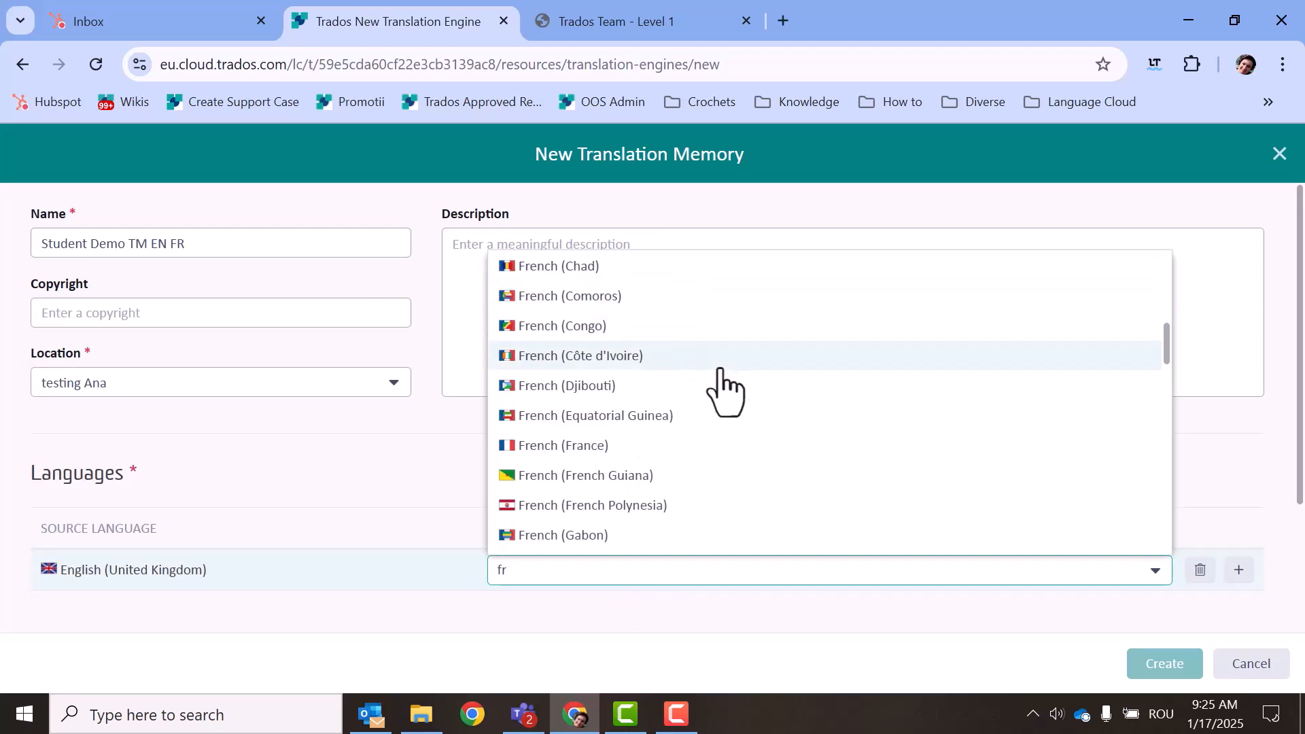
click(687, 448)
click(1238, 569)
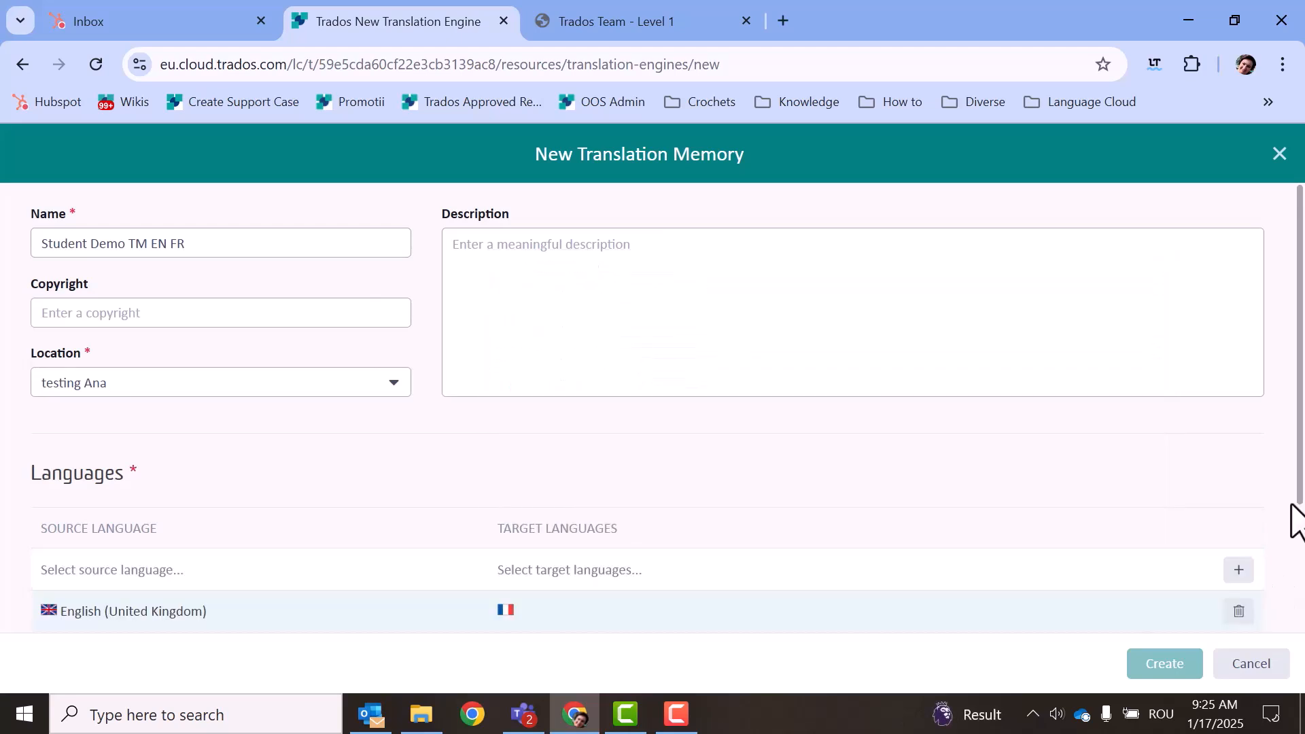
Give the memory the default language processing rules and field template, and create it
scroll(1073, 500, down, 3)
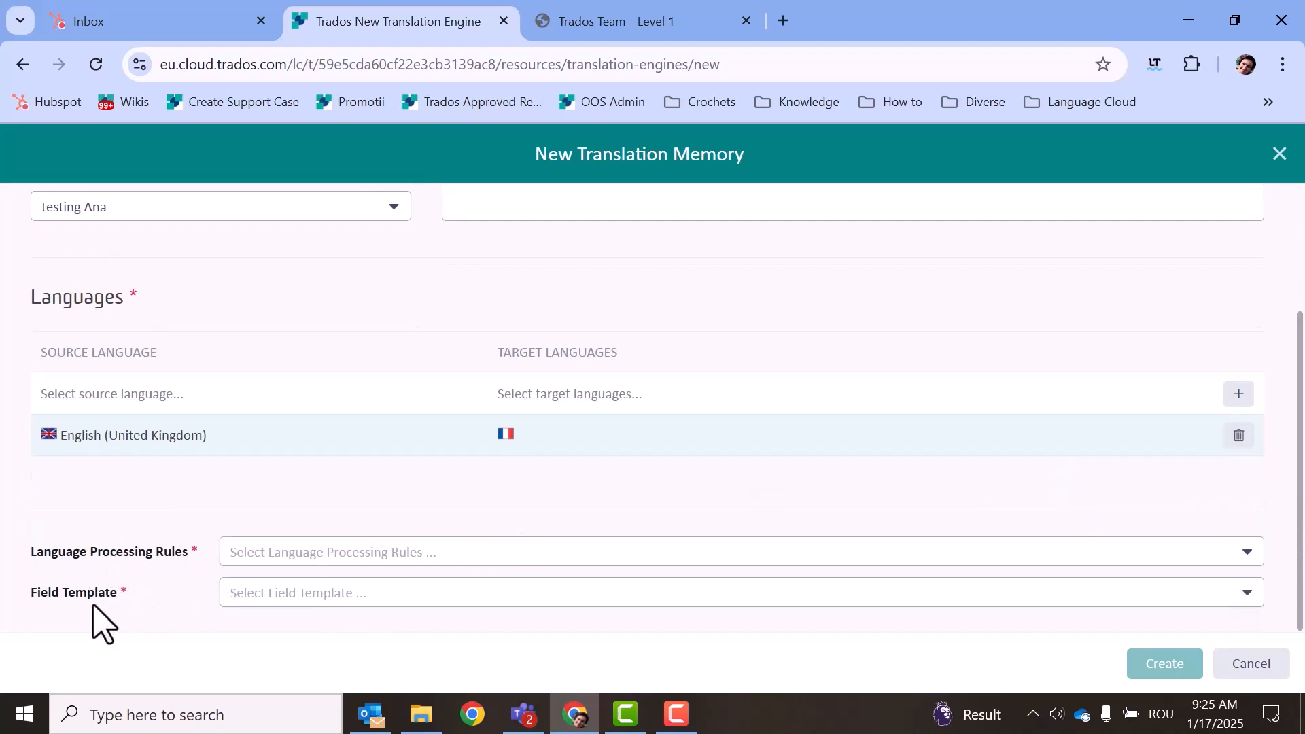
click(458, 548)
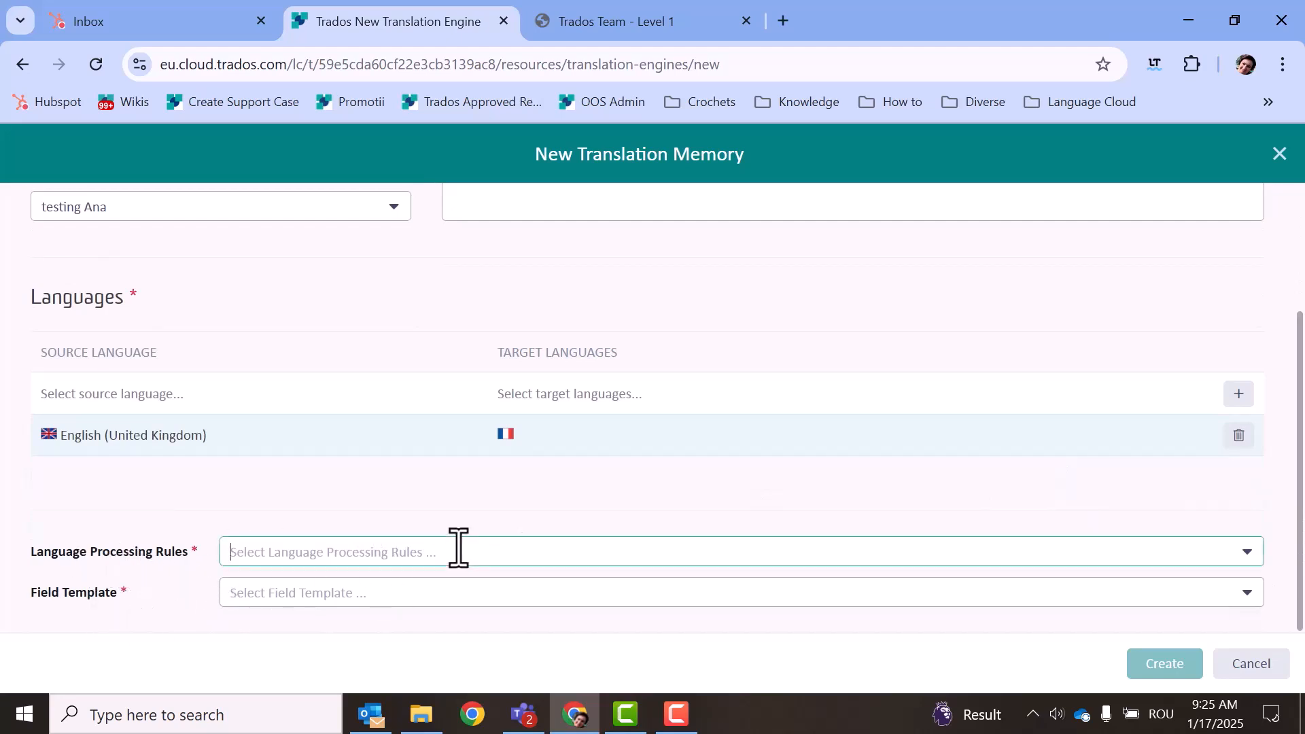
click(1247, 557)
click(402, 521)
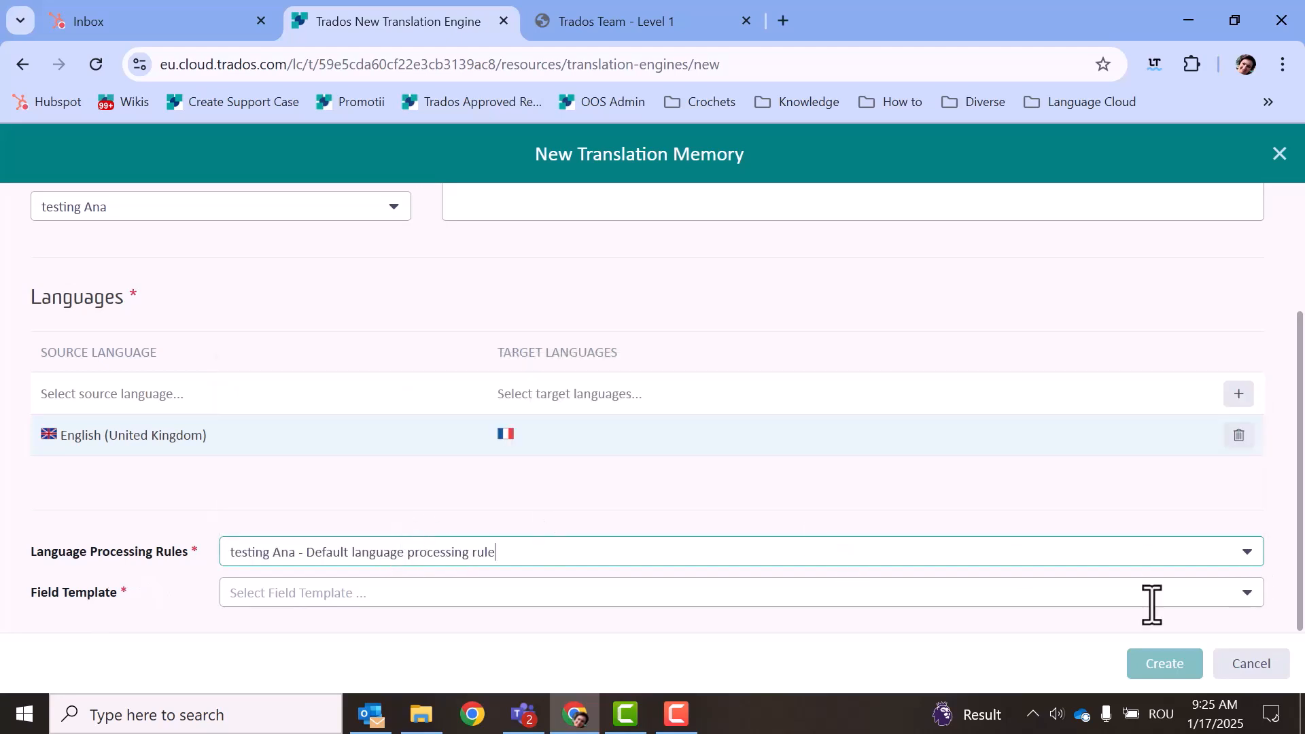
click(1217, 592)
click(408, 554)
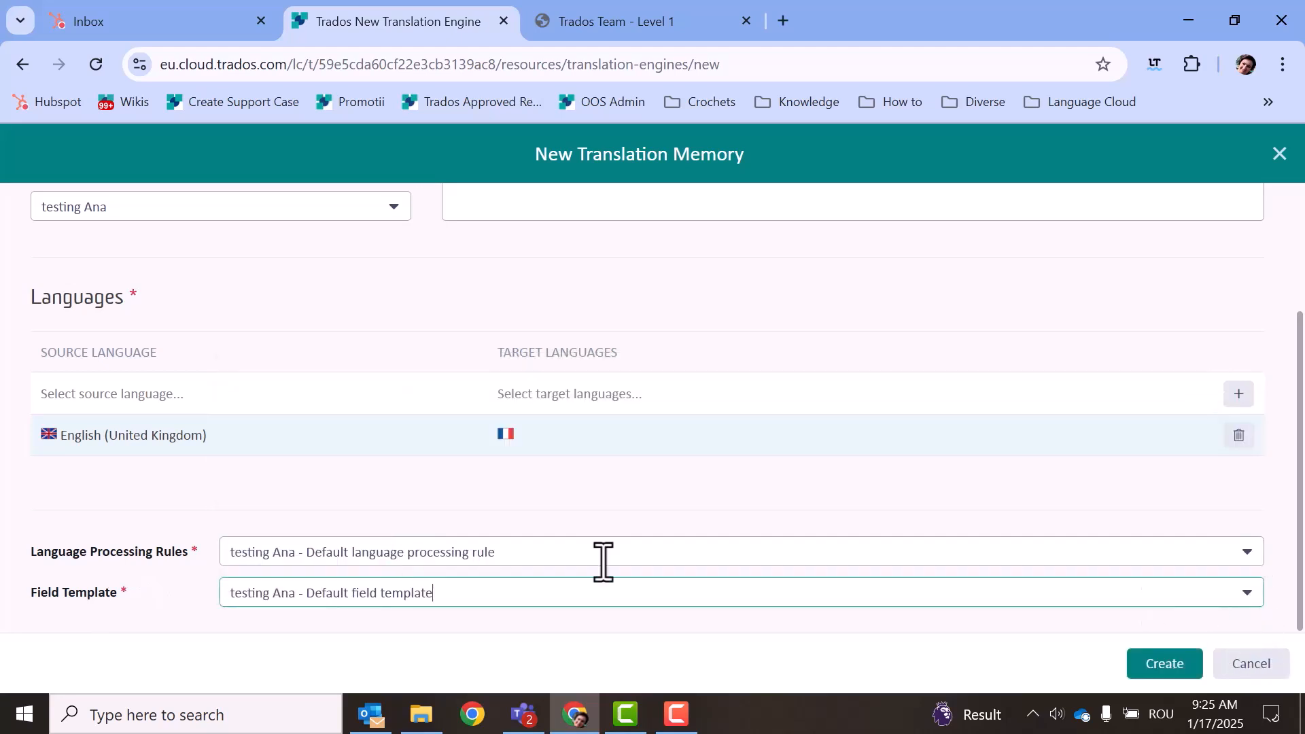
click(1177, 662)
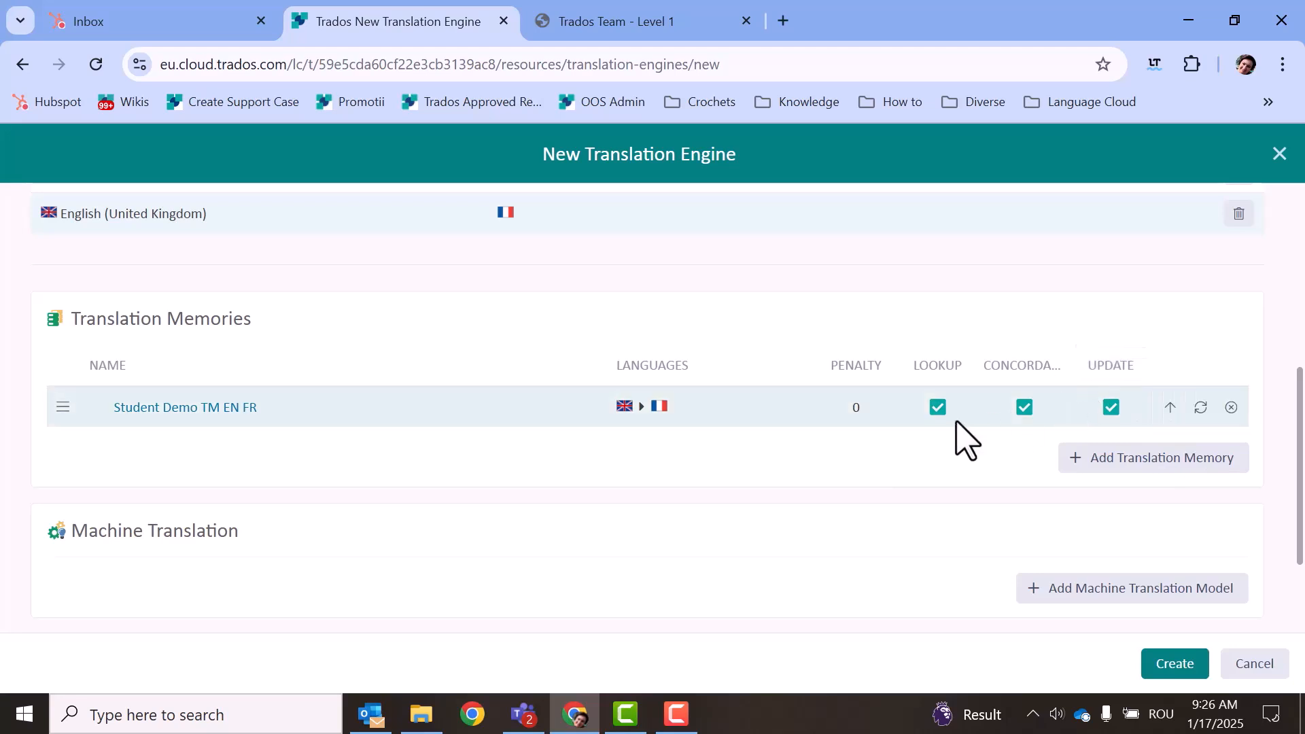
Attach the Language Weaver Test machine translation model (English to French) to the engine
scroll(766, 428, down, 2)
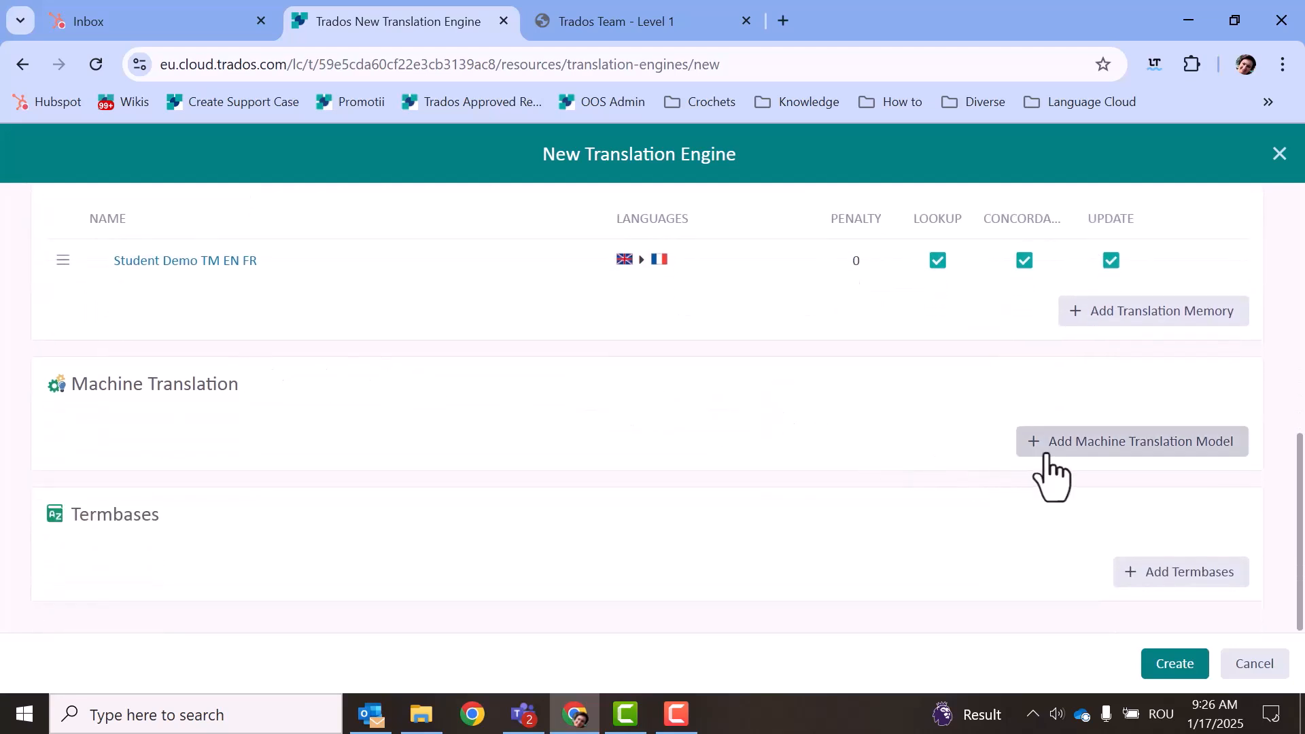
click(1044, 448)
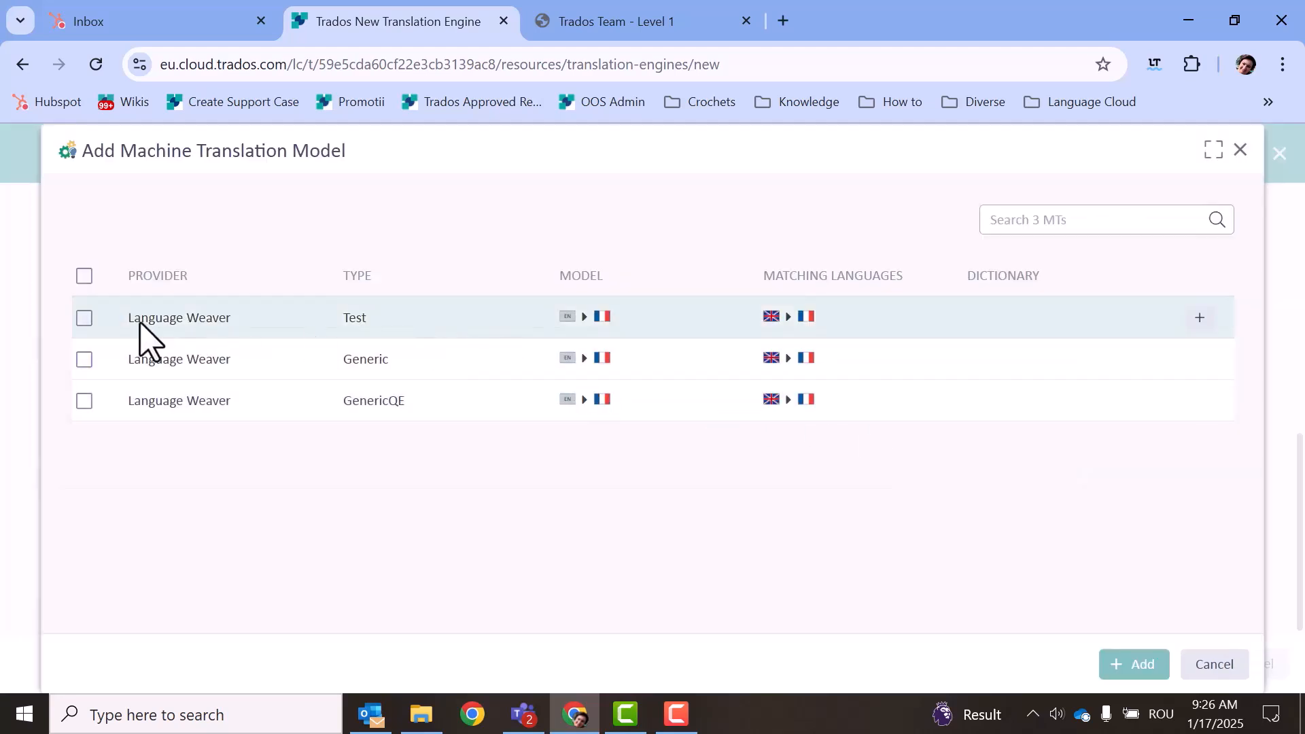
click(84, 318)
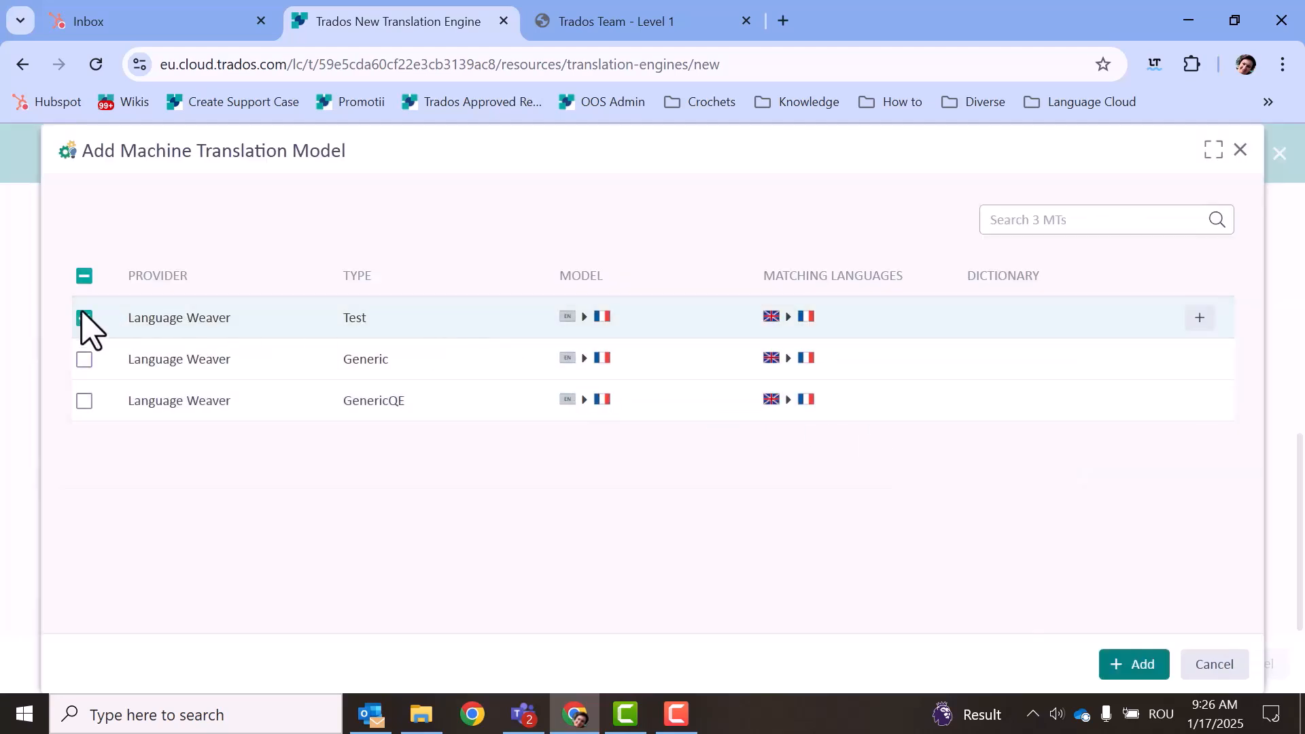
click(1143, 664)
scroll(1185, 513, down, 1)
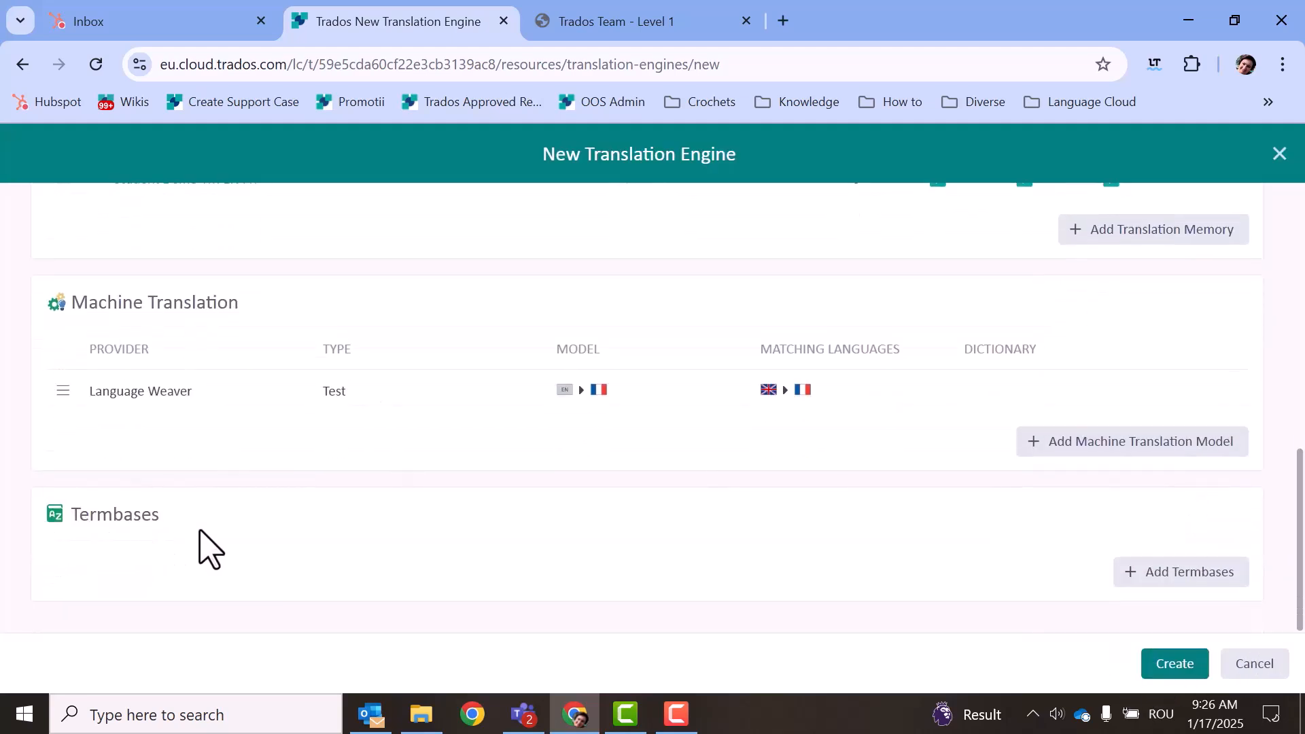
Add the 'test' termbase to the engine and enable its update option
click(1157, 572)
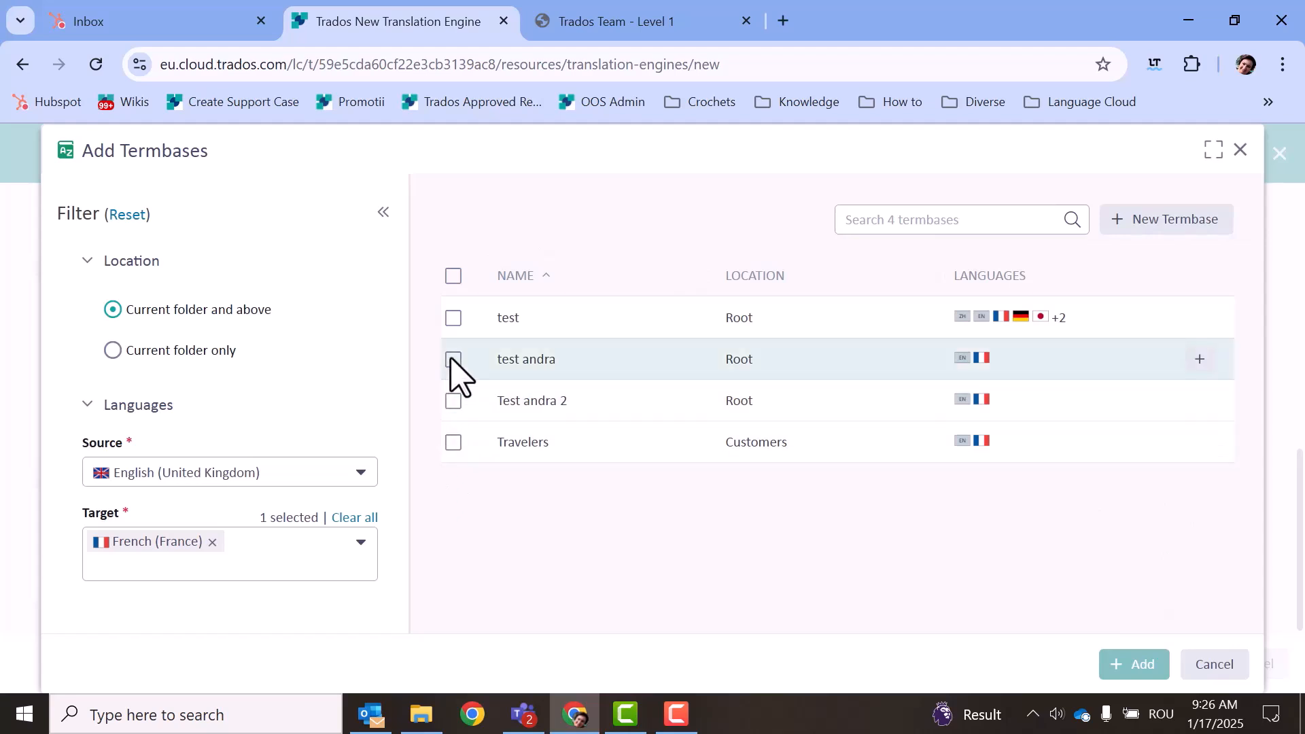
click(453, 318)
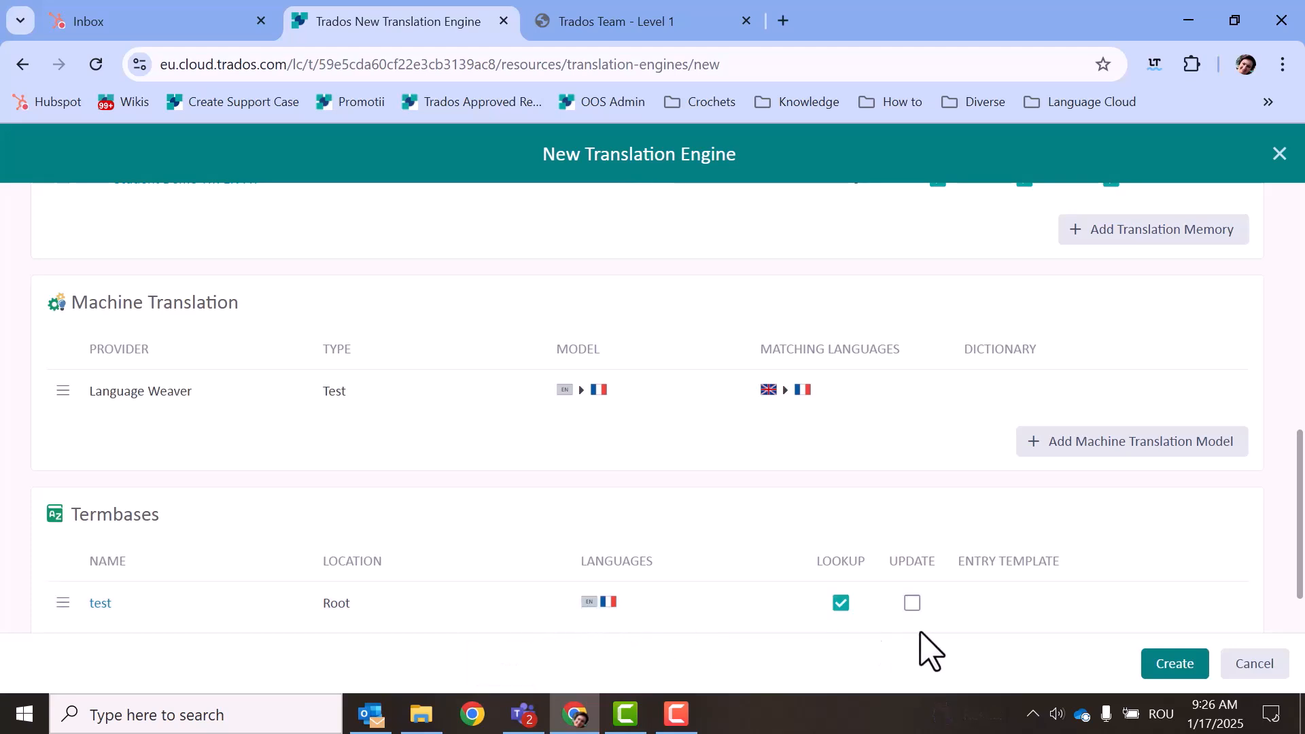
click(913, 604)
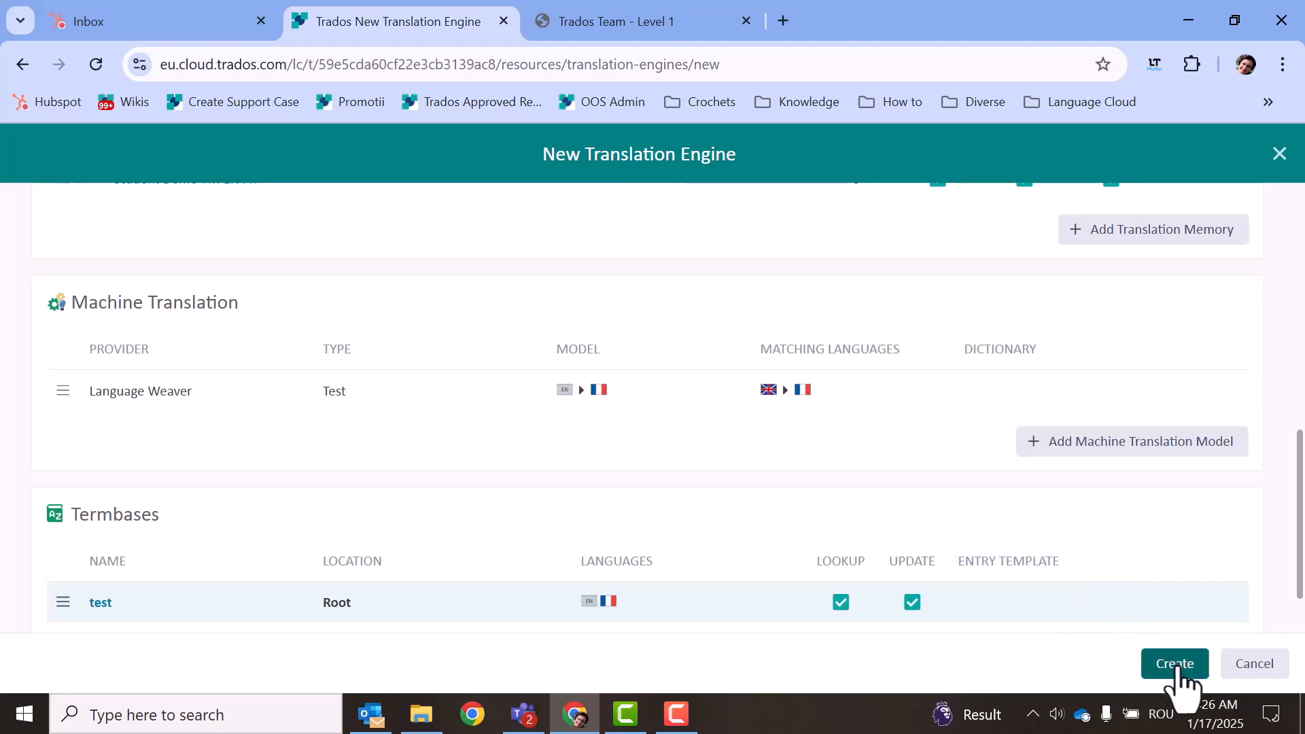
scroll(1054, 564, down, 2)
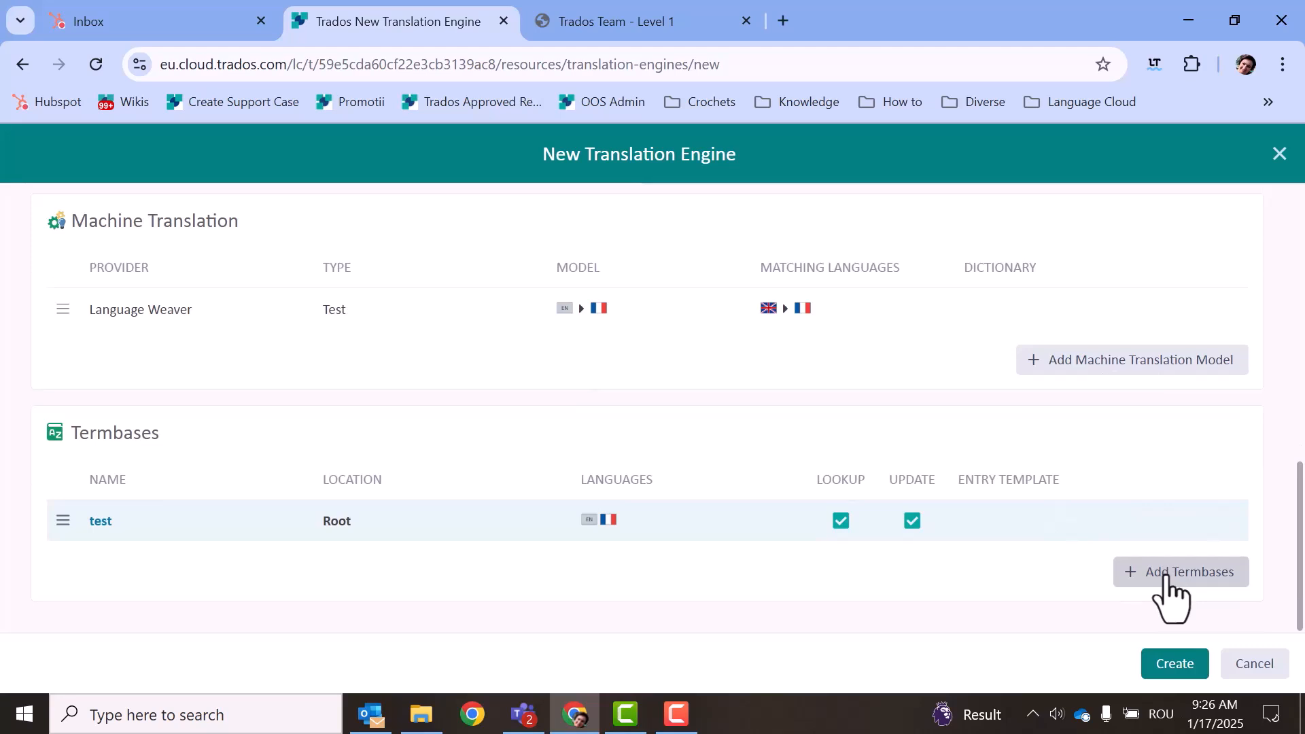
Create the engine, then review Student demo TE EN FR's settings and close them without changes
click(1183, 670)
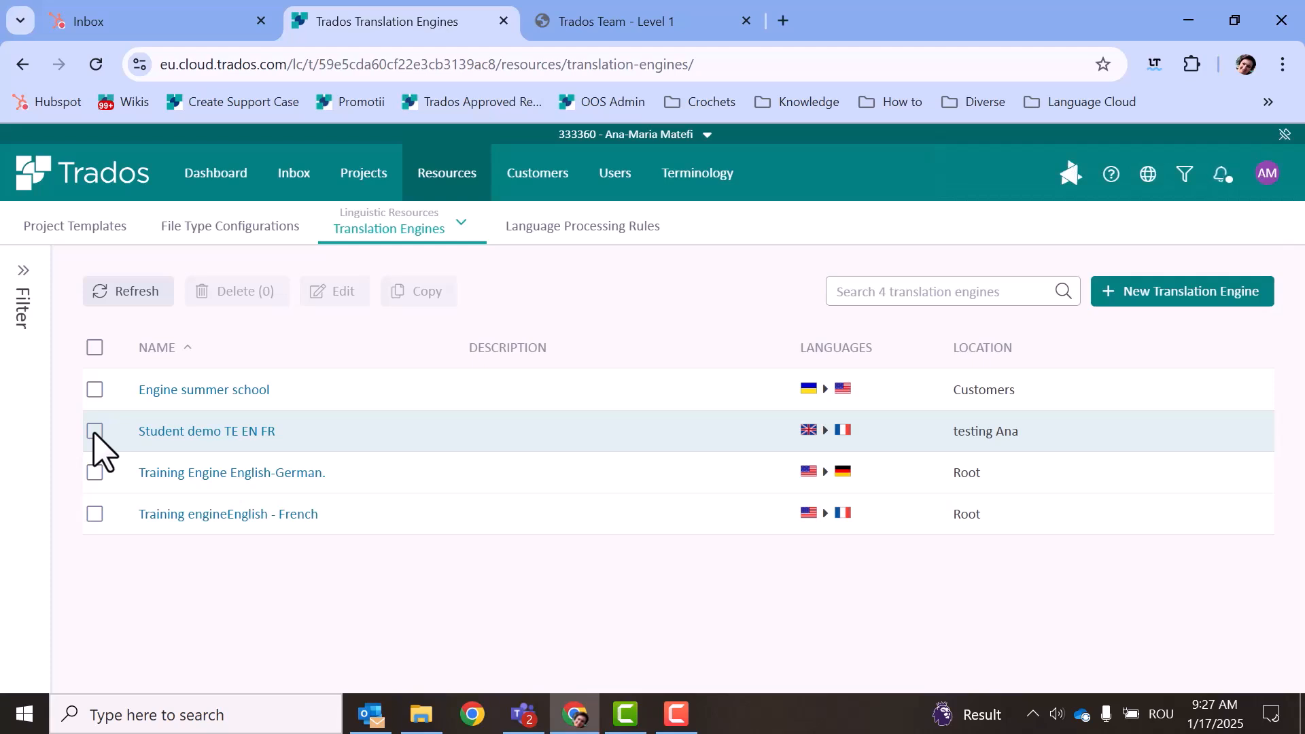
click(95, 431)
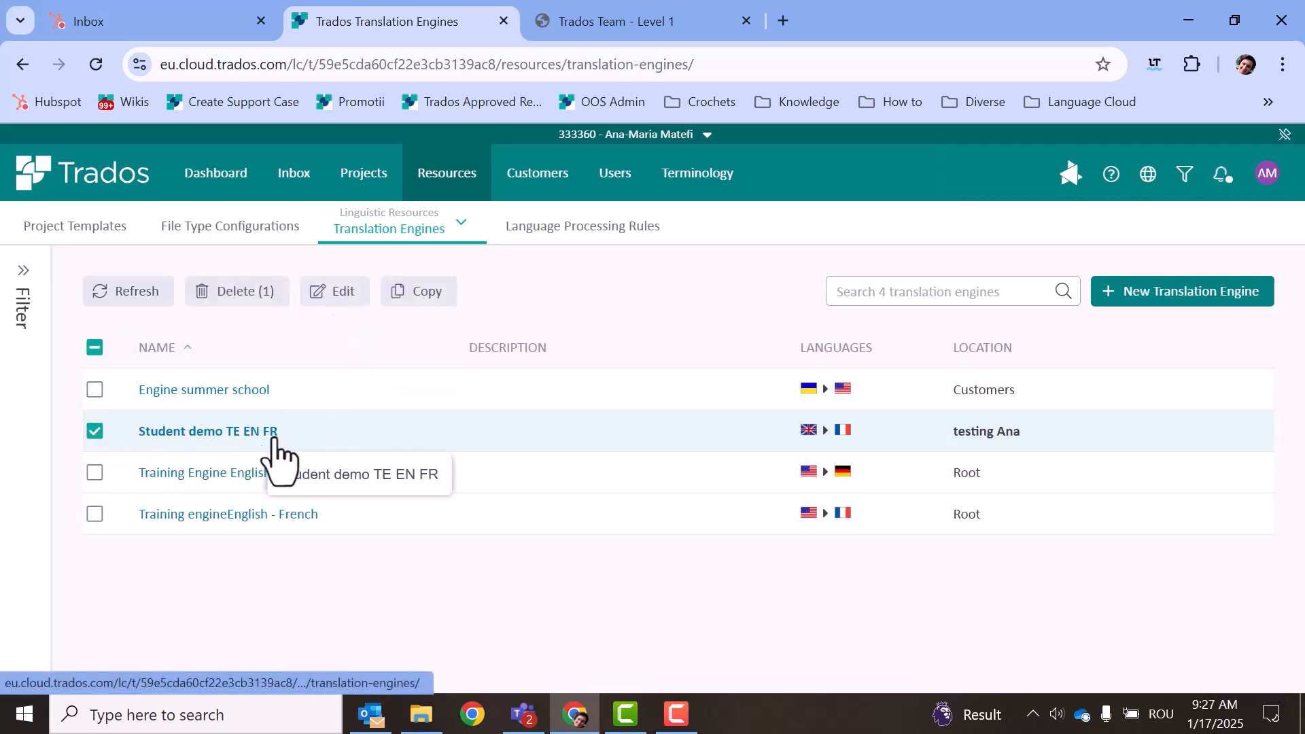
click(336, 296)
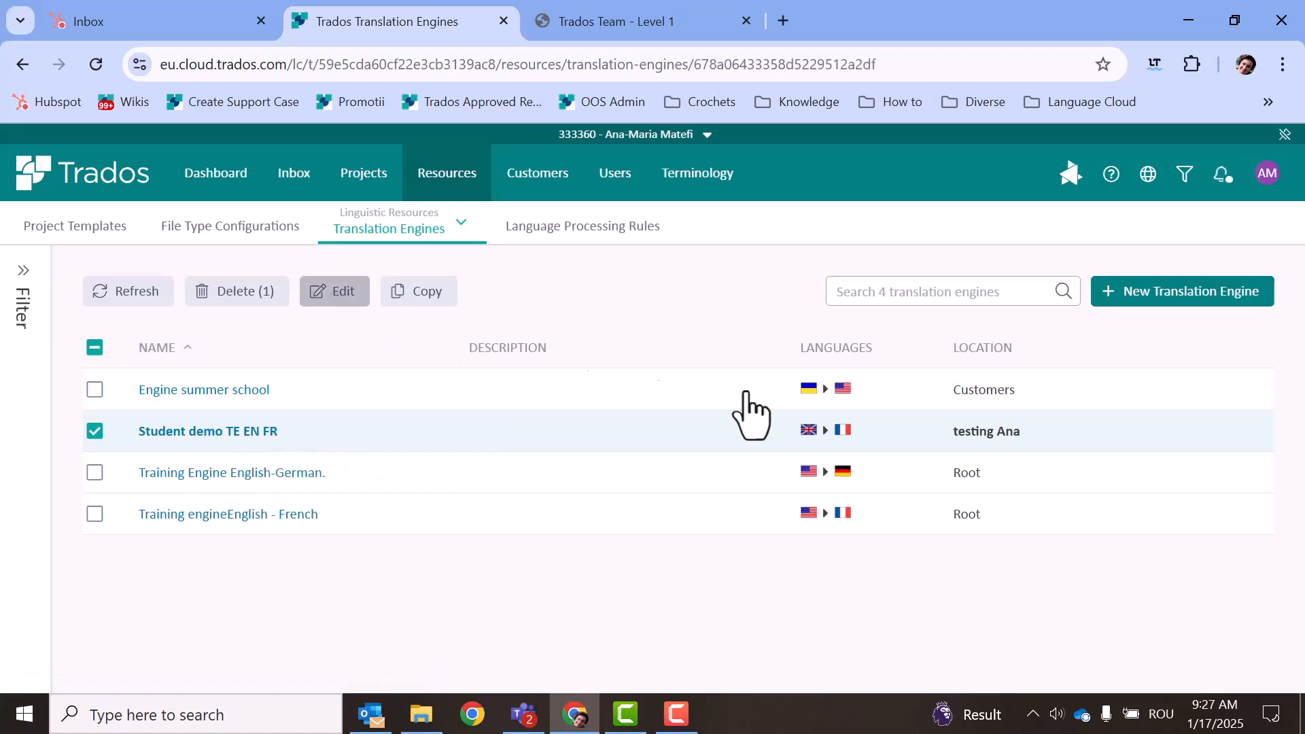
scroll(993, 506, down, 5)
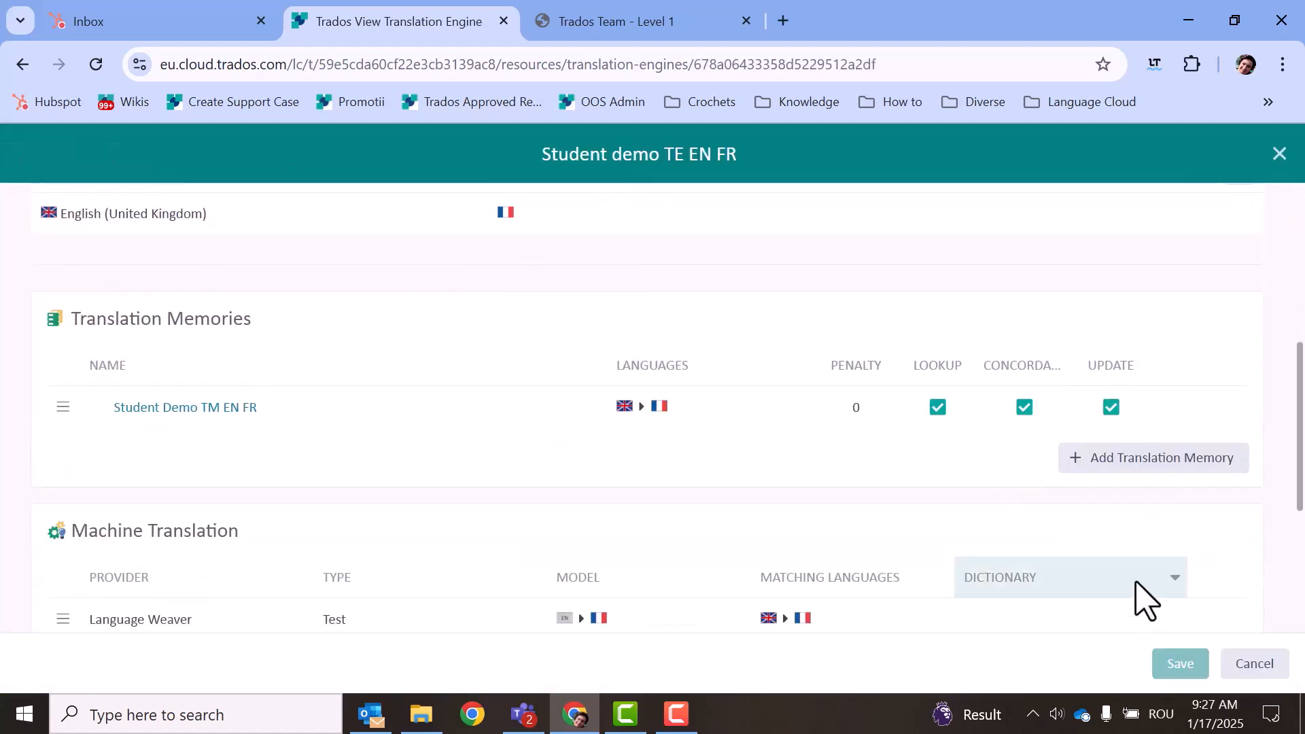
scroll(1141, 598, down, 2)
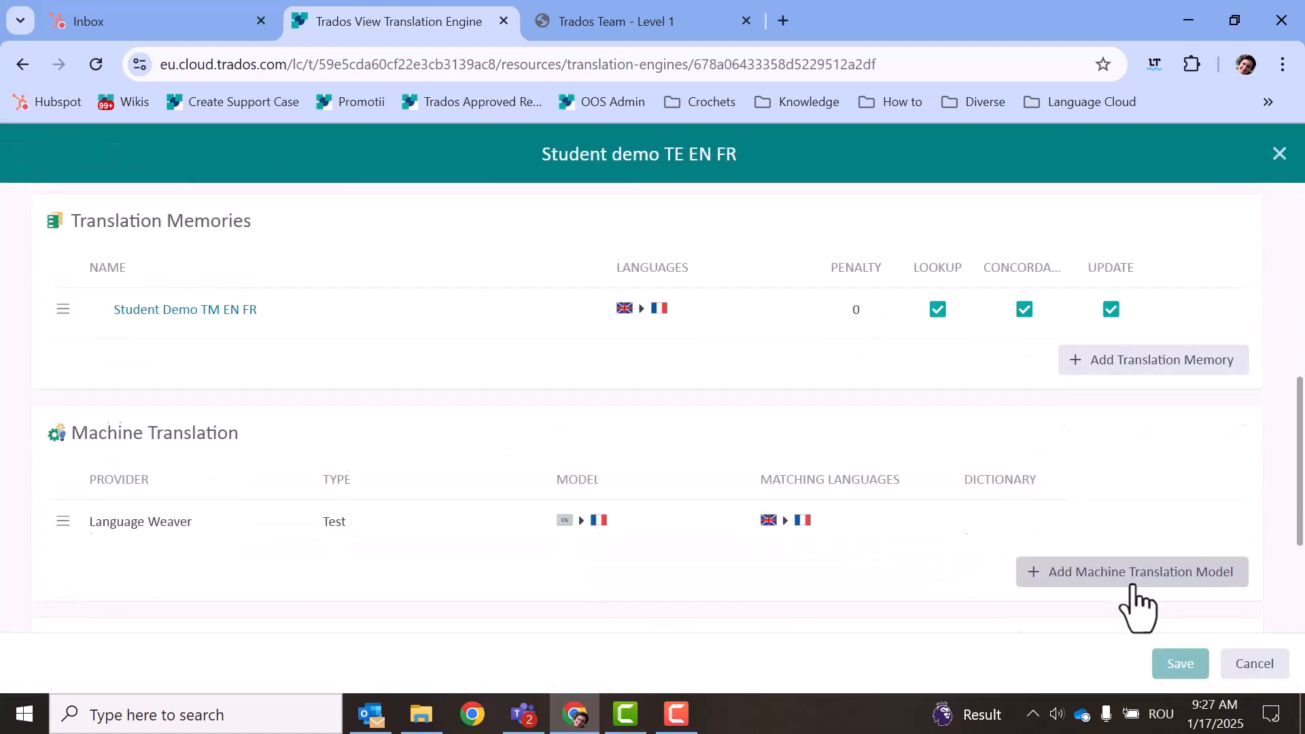
click(1246, 666)
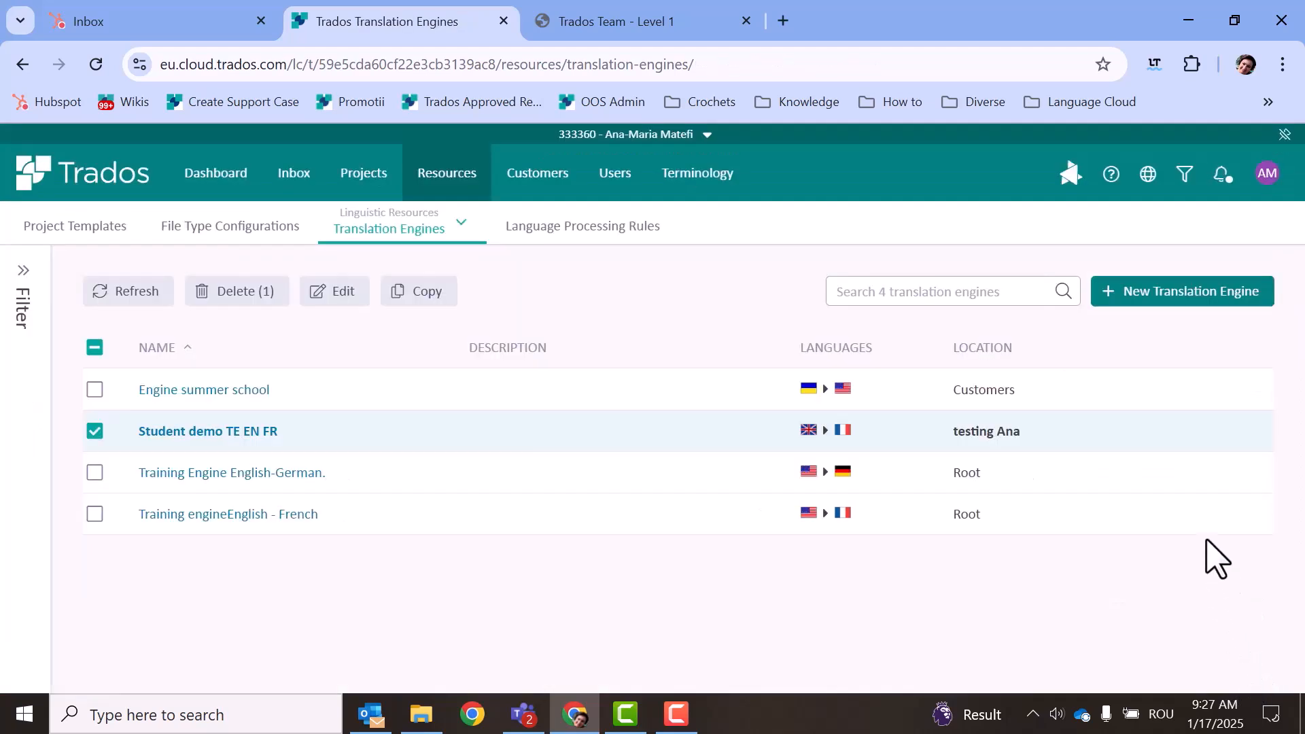
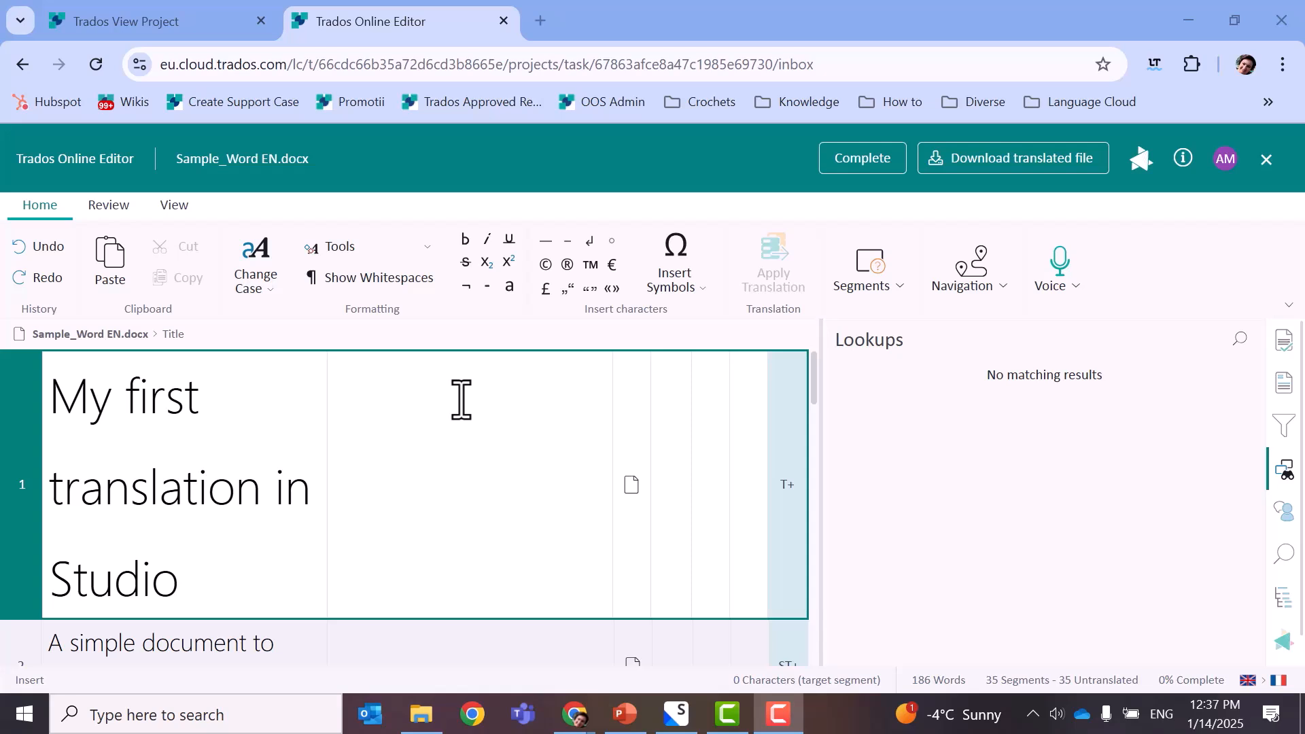
Place the cursor in segment 1's target, then return to the Student webinar desktop demo project's Stages page
click(461, 401)
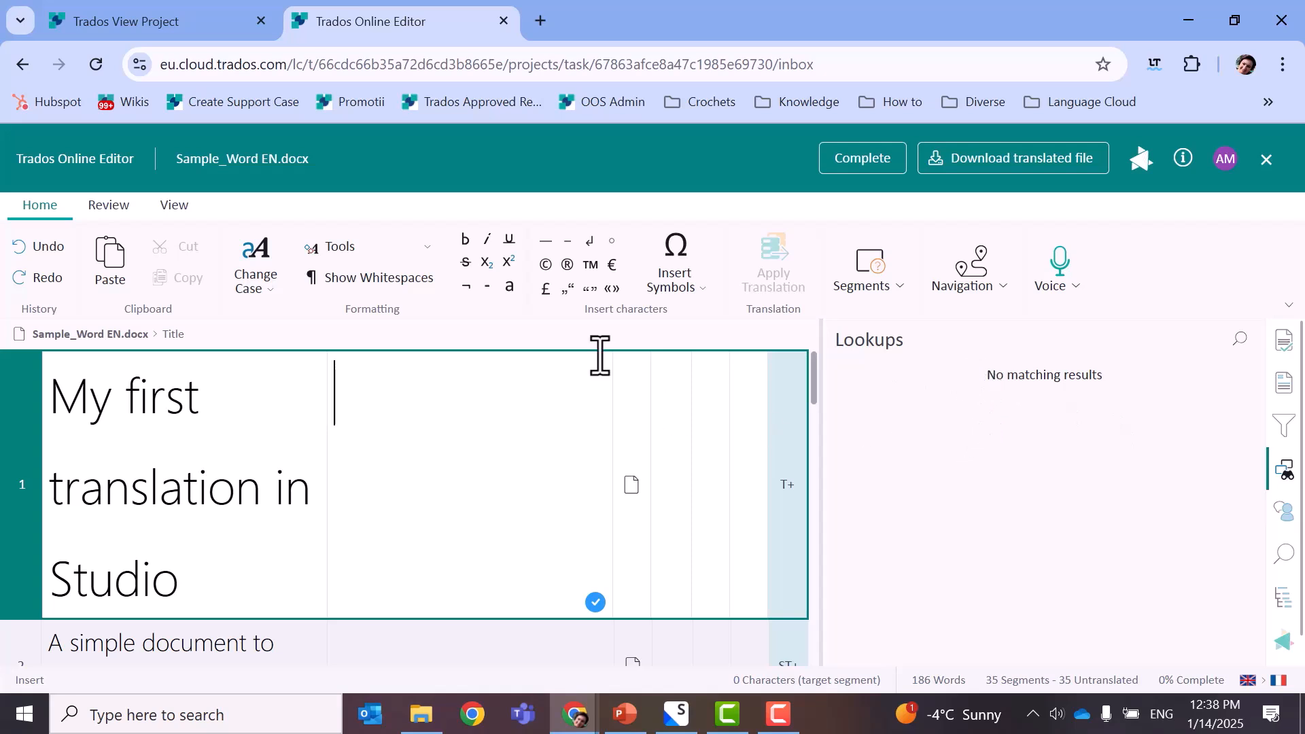
click(182, 27)
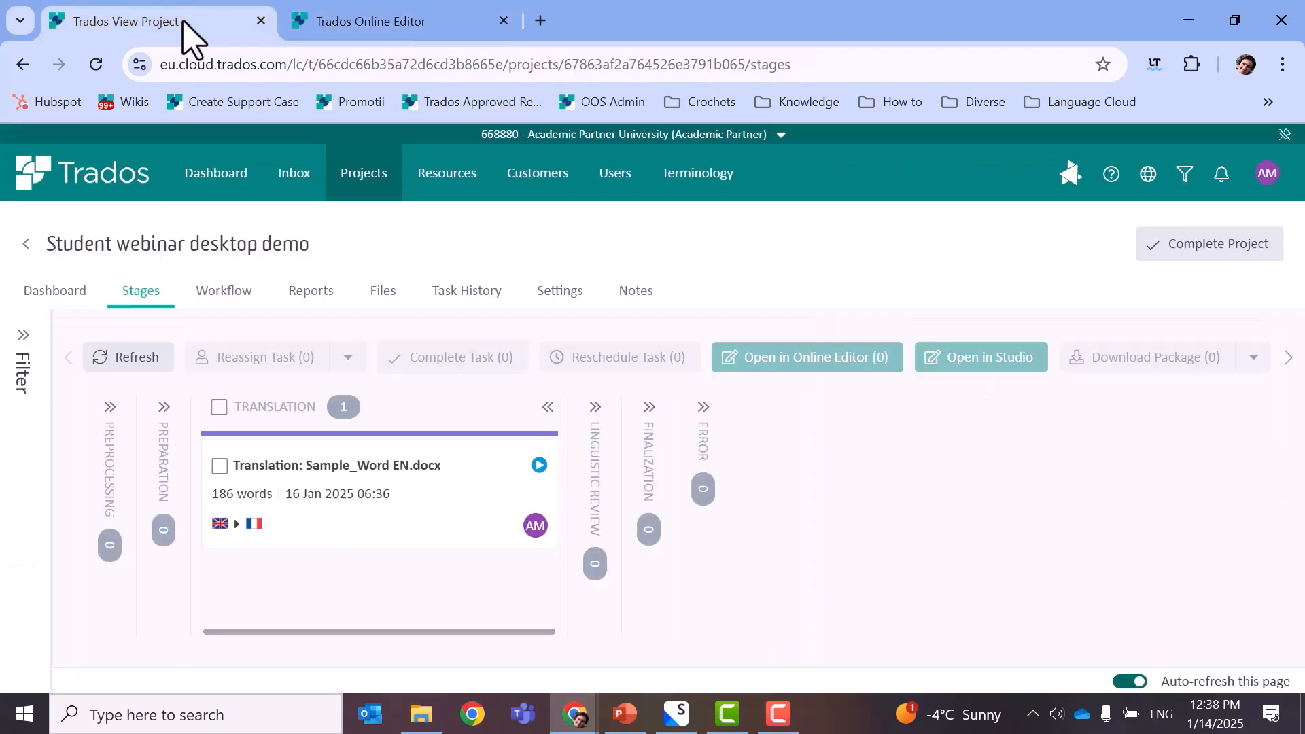
Add the Language Weaver Generic model to the project's translation engine
click(564, 299)
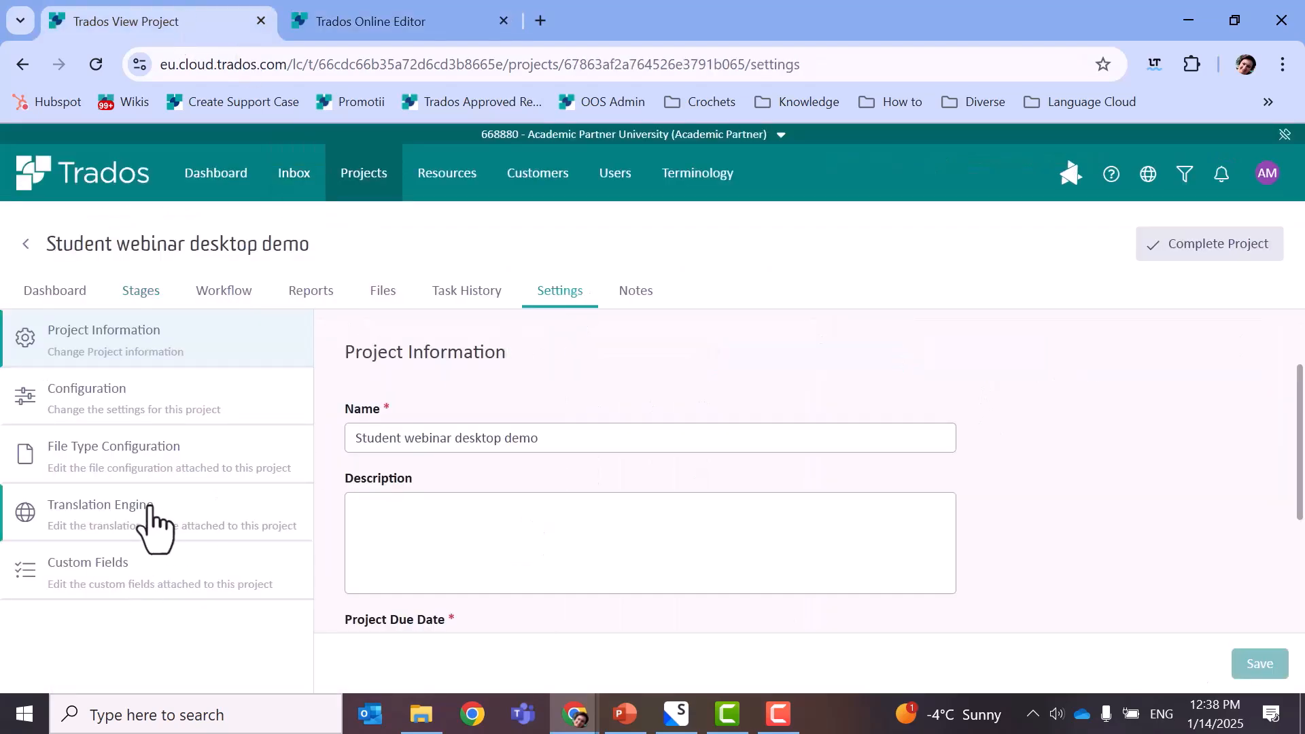
click(158, 531)
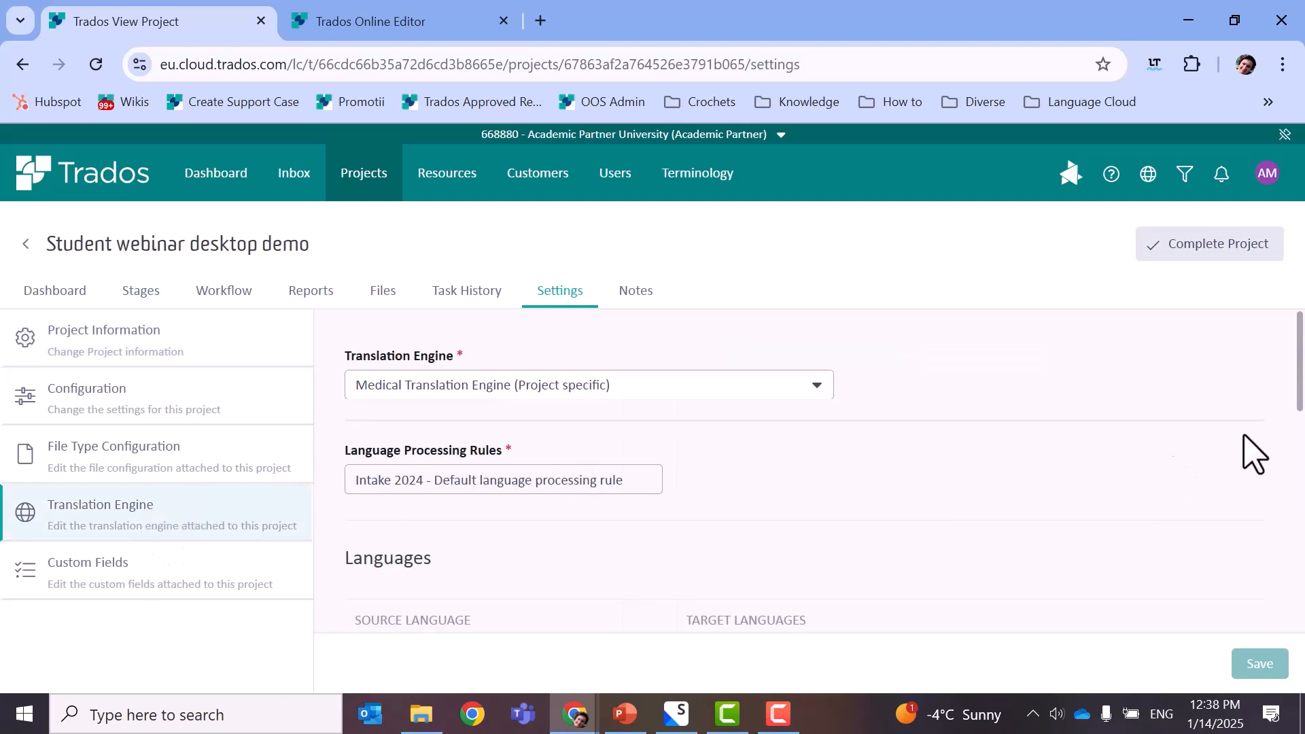
drag(1302, 407, 1303, 612)
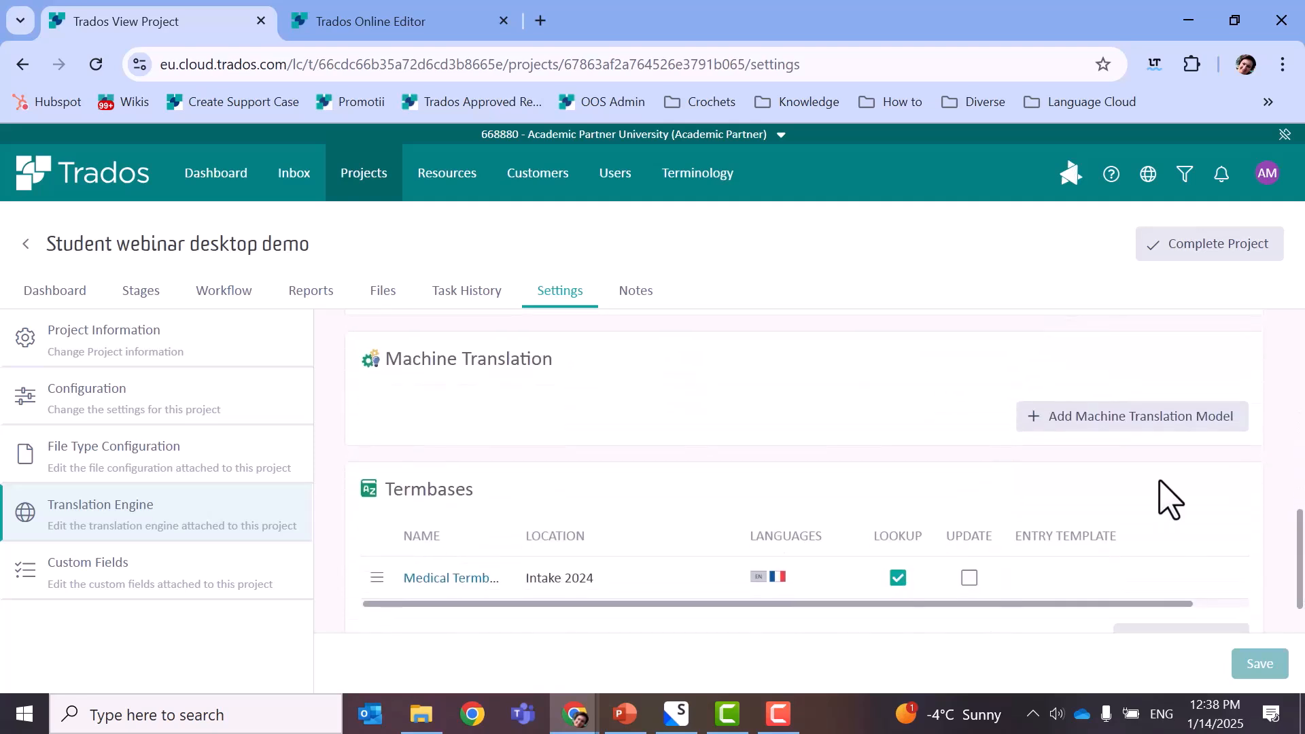
click(1102, 414)
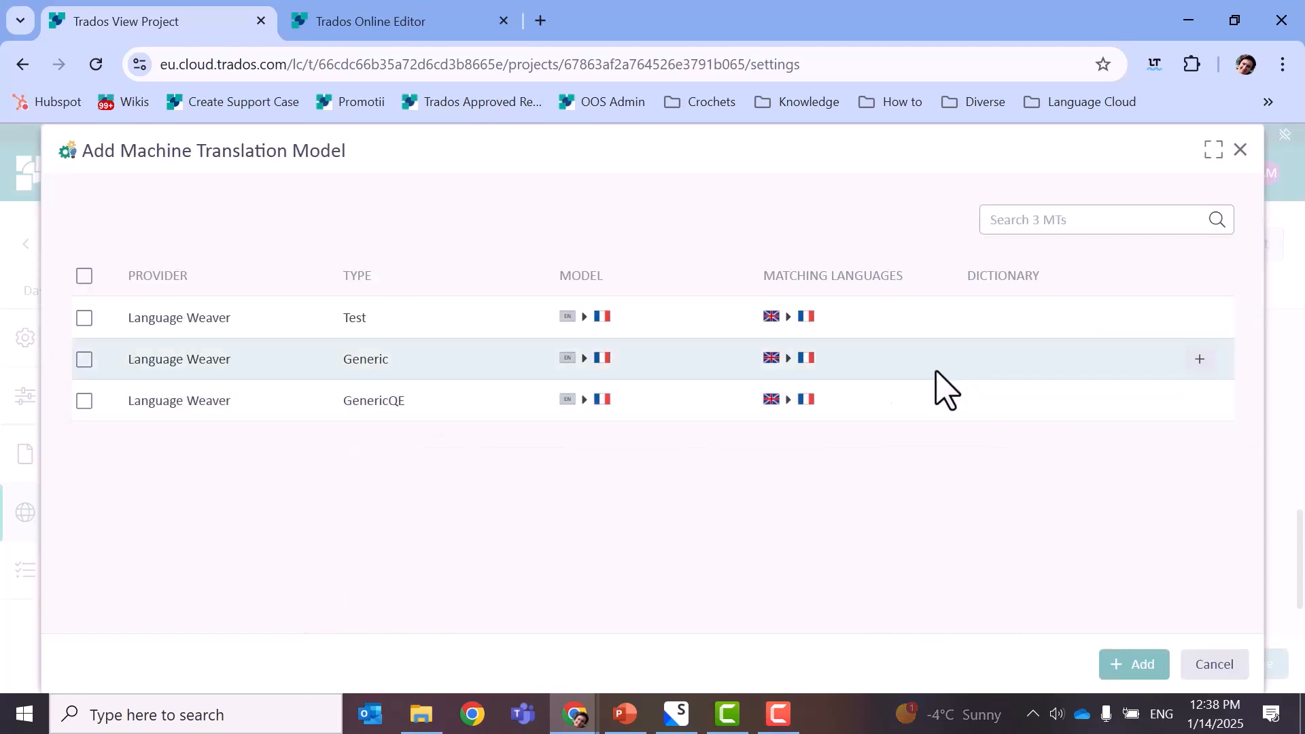
click(85, 360)
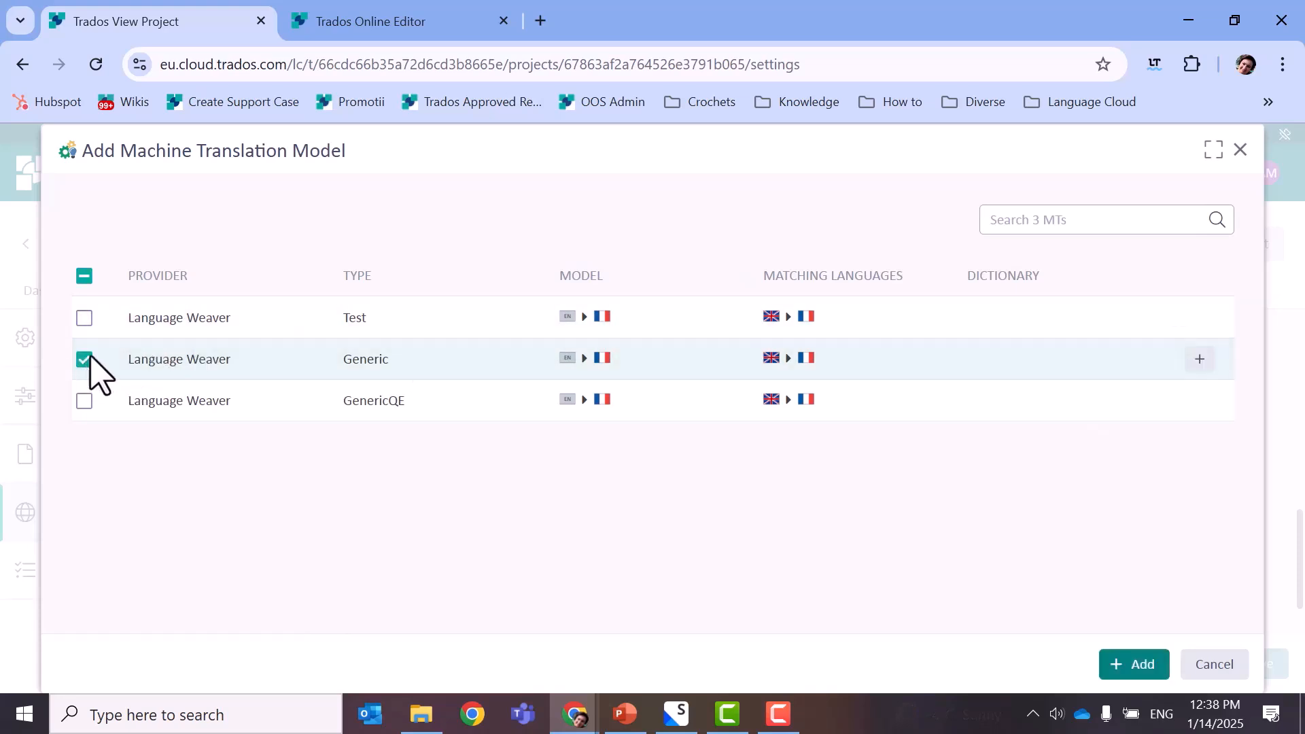
click(1155, 696)
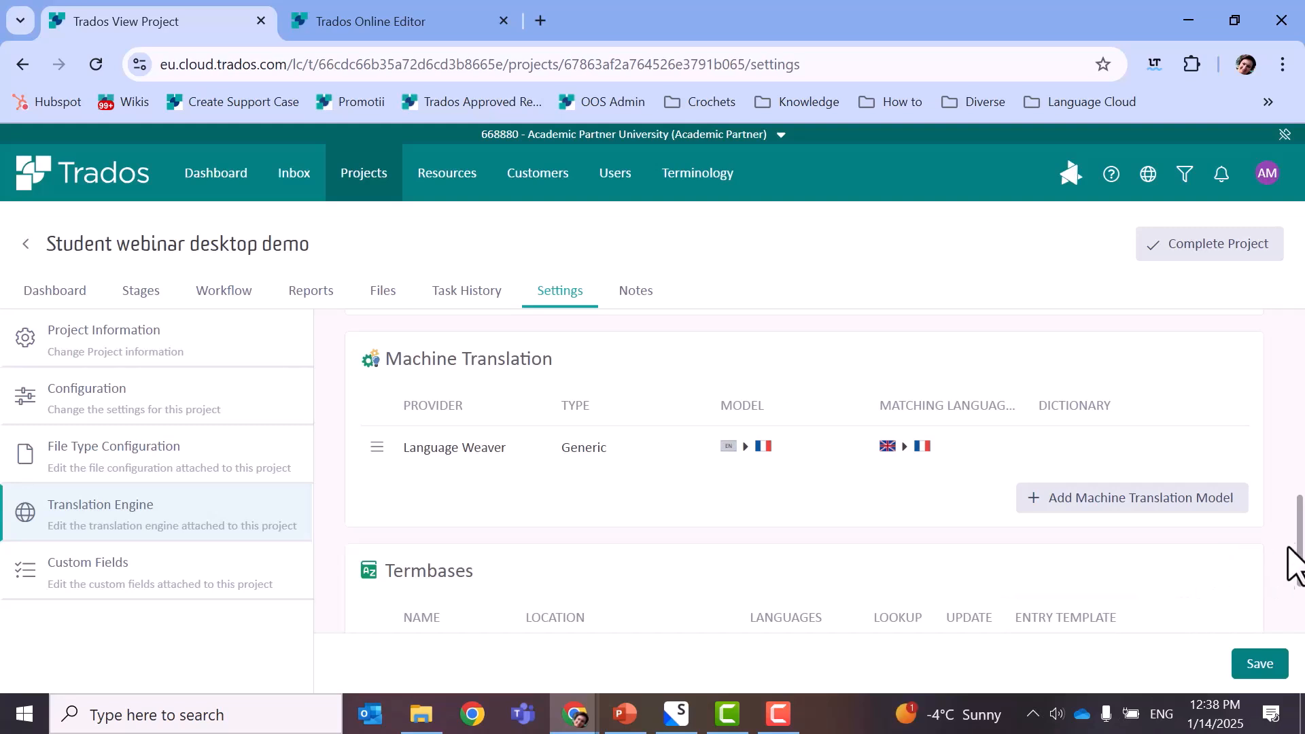
Enable updating for the Medical Termbase and save the project settings
scroll(1300, 567, down, 2)
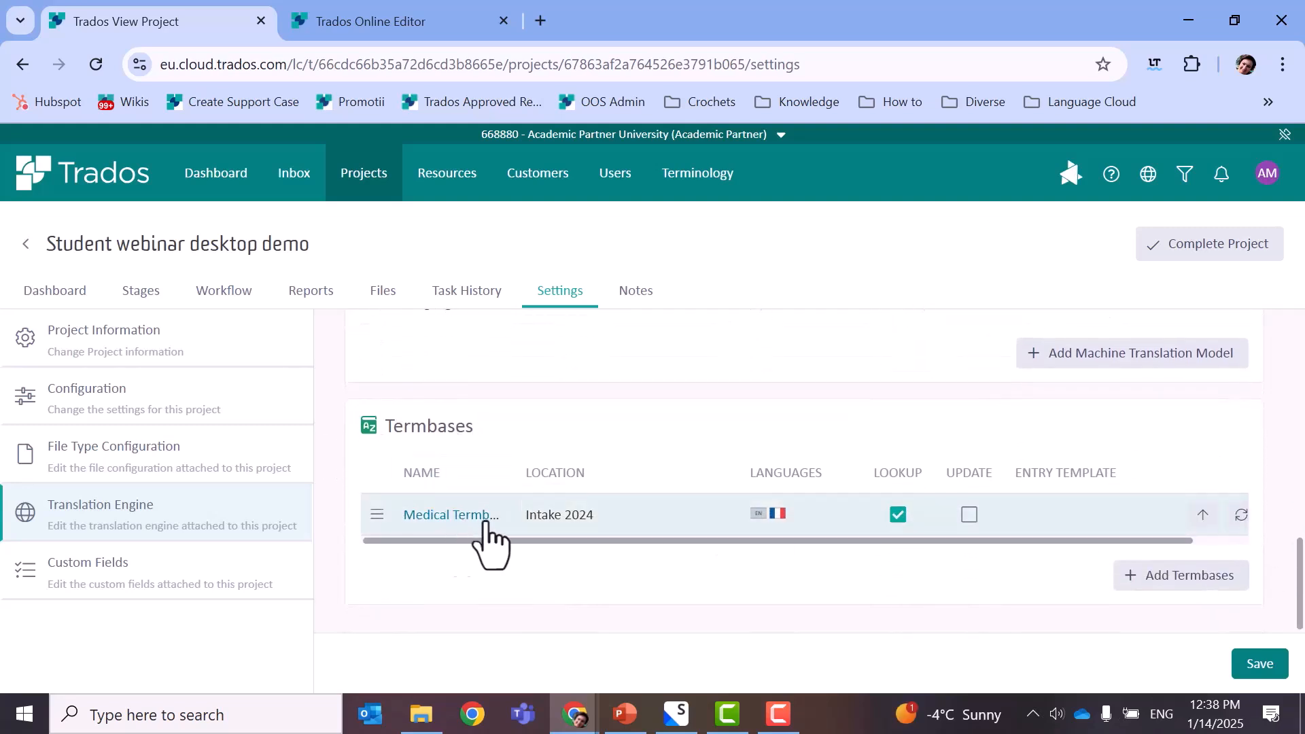
click(969, 515)
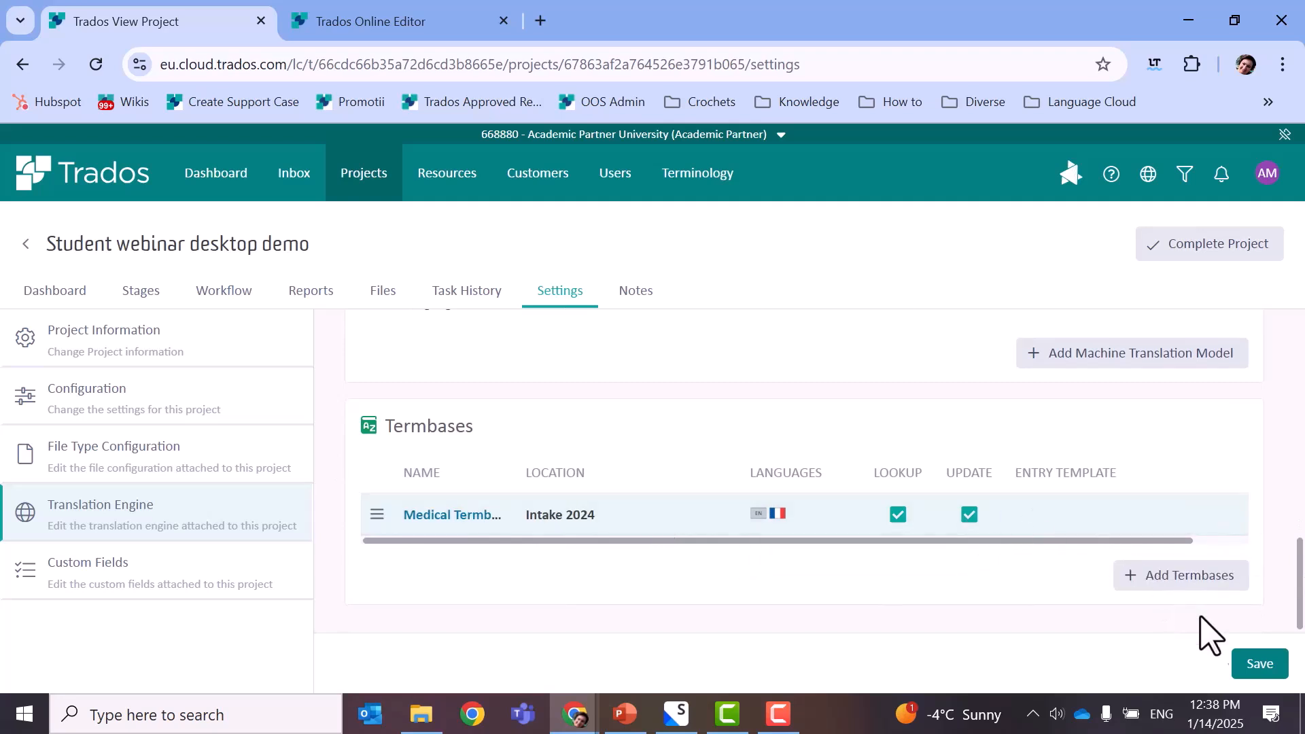
click(1268, 673)
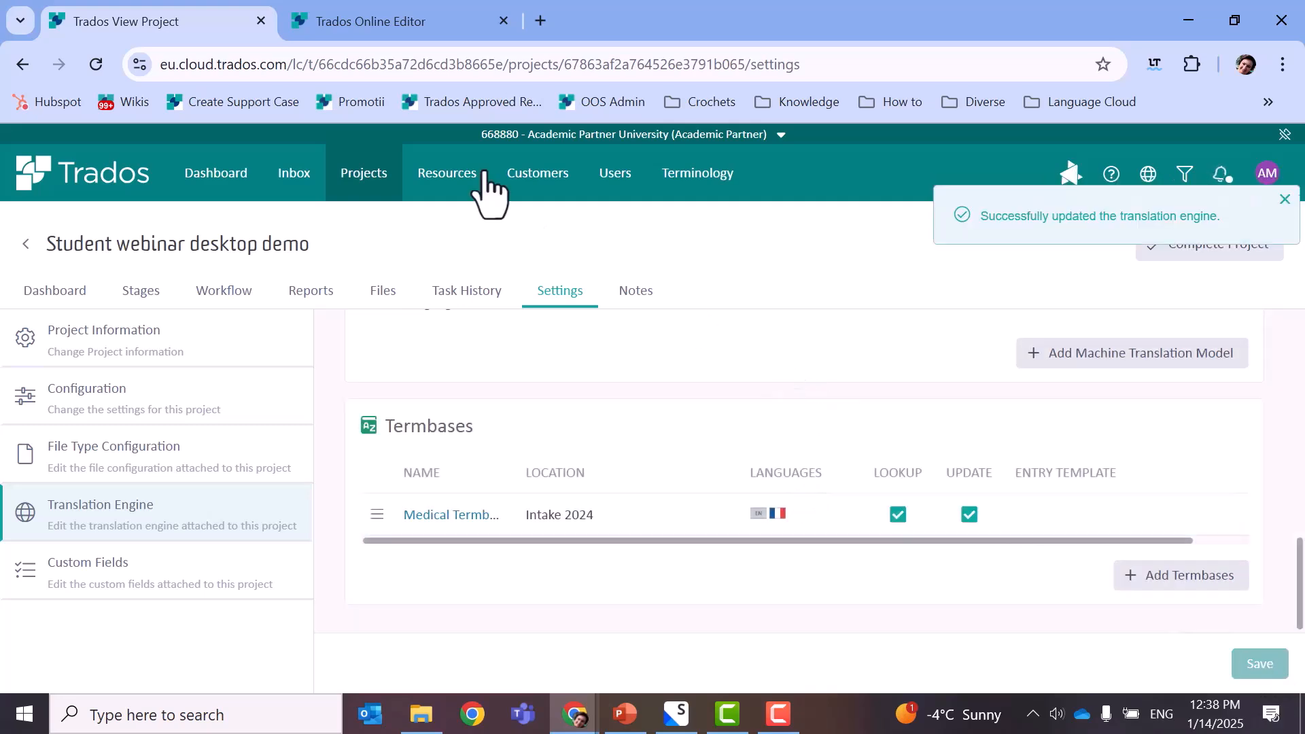
click(359, 25)
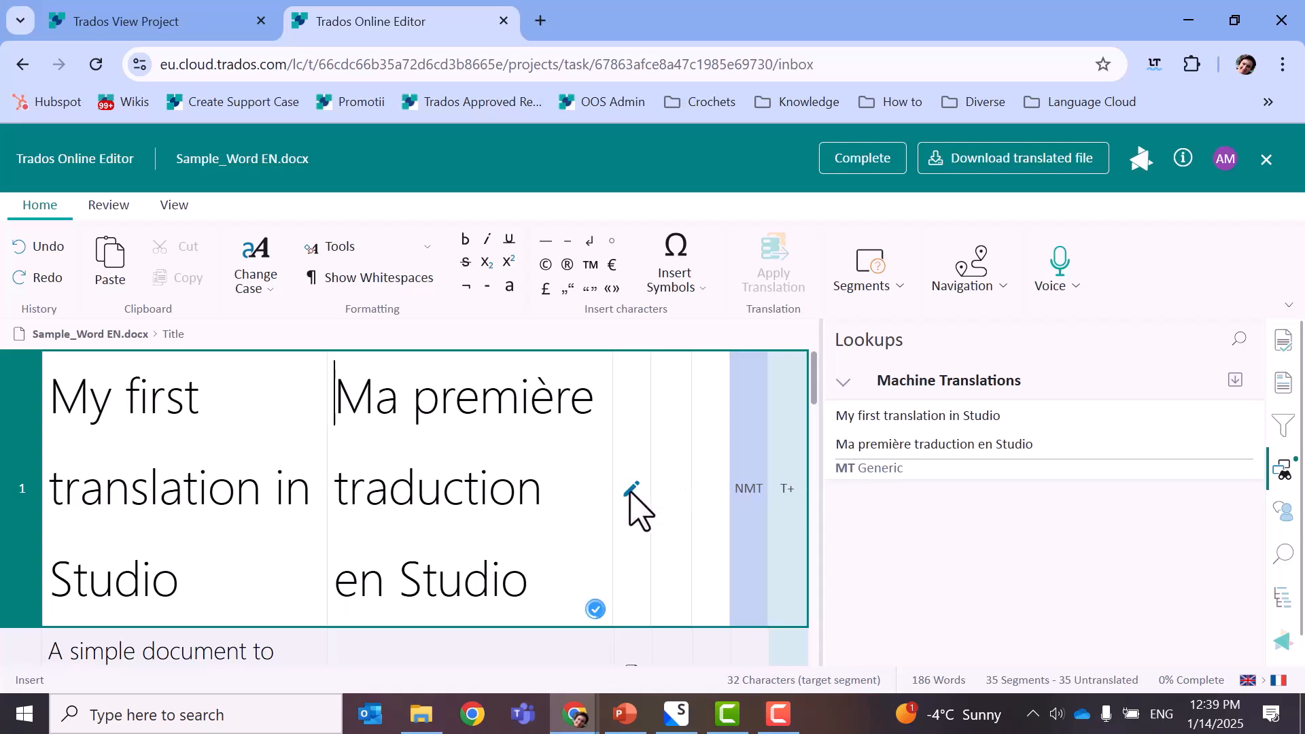
Confirm segment 1's machine translation 'Ma première traduction en Studio'
mouse_move(629, 490)
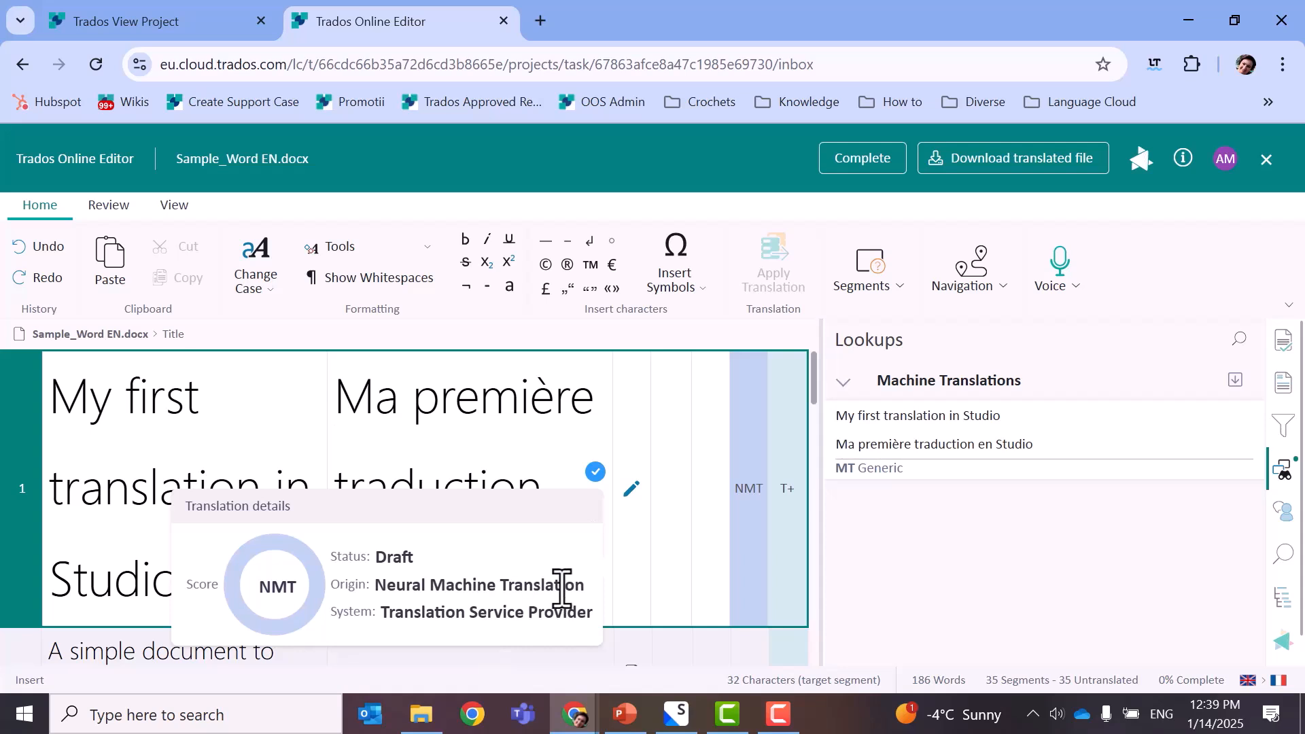
click(522, 435)
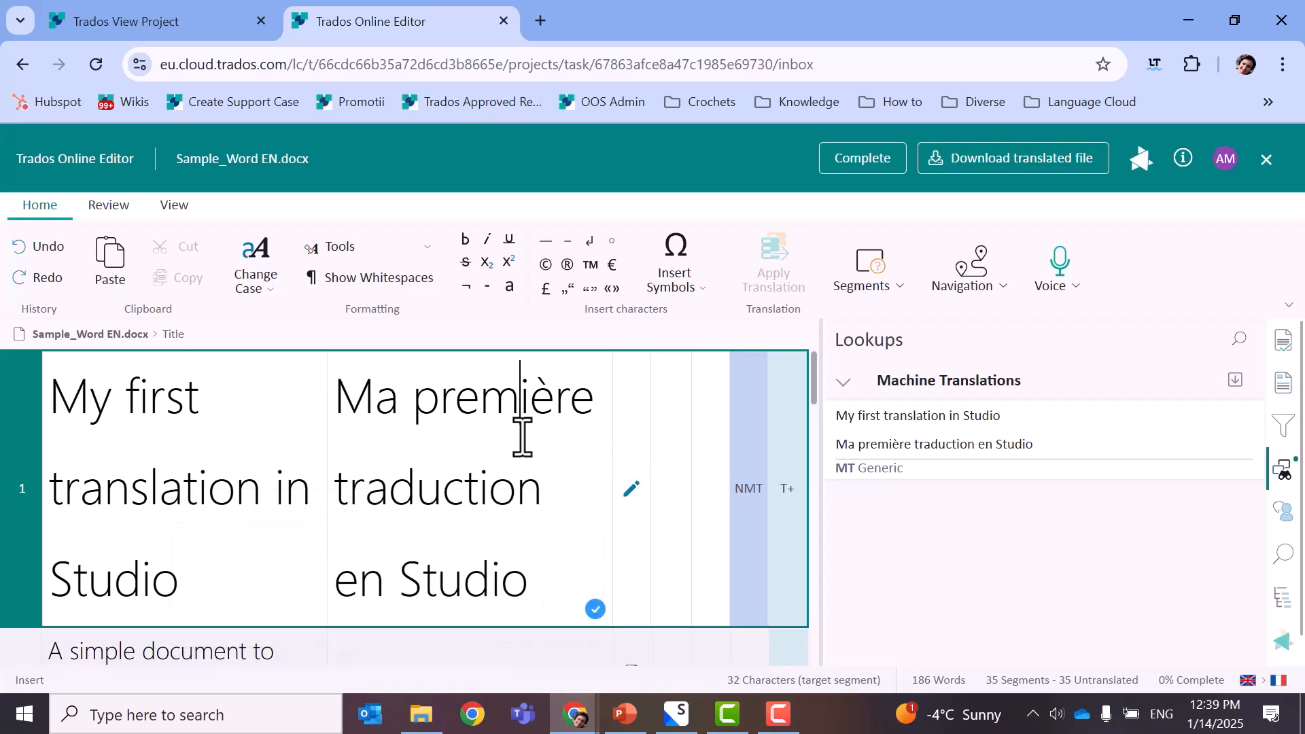
key(ctrl+Return)
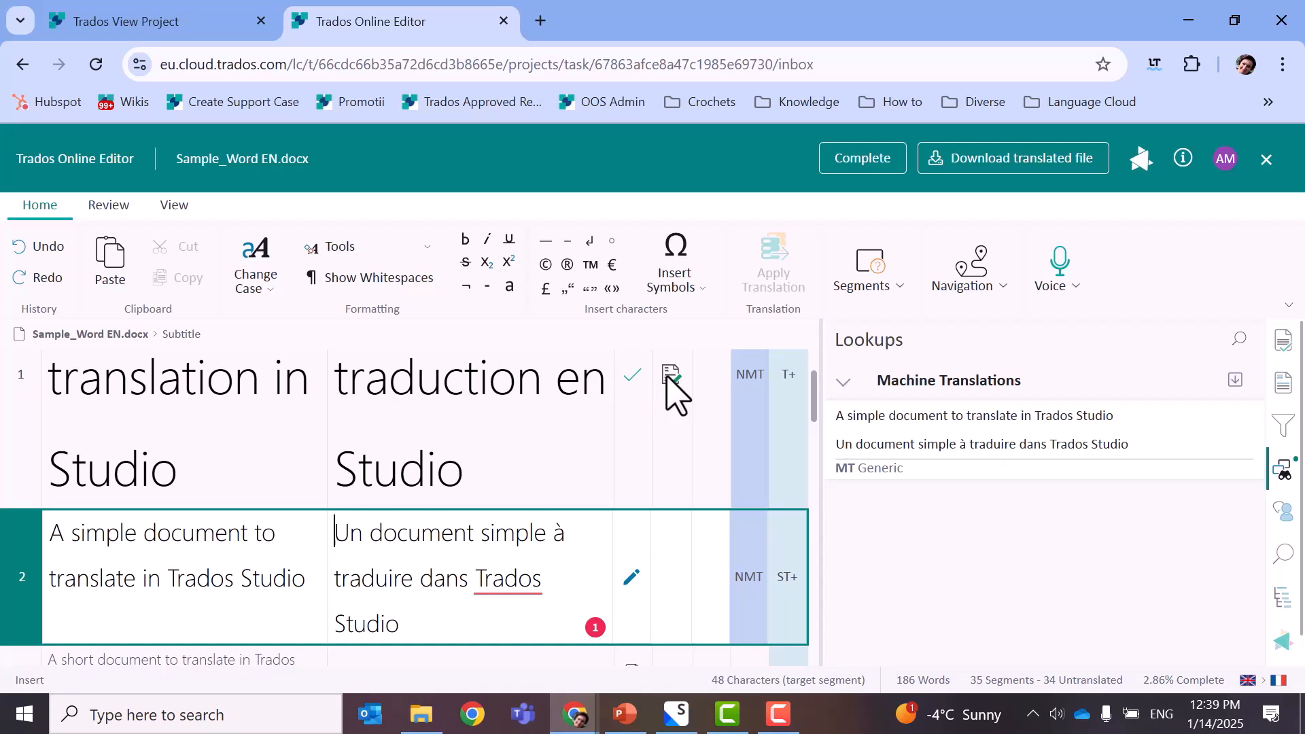
mouse_move(673, 394)
Confirm segments 2 and 3, reaching segment 4's 84% TM match
key(ctrl+Return)
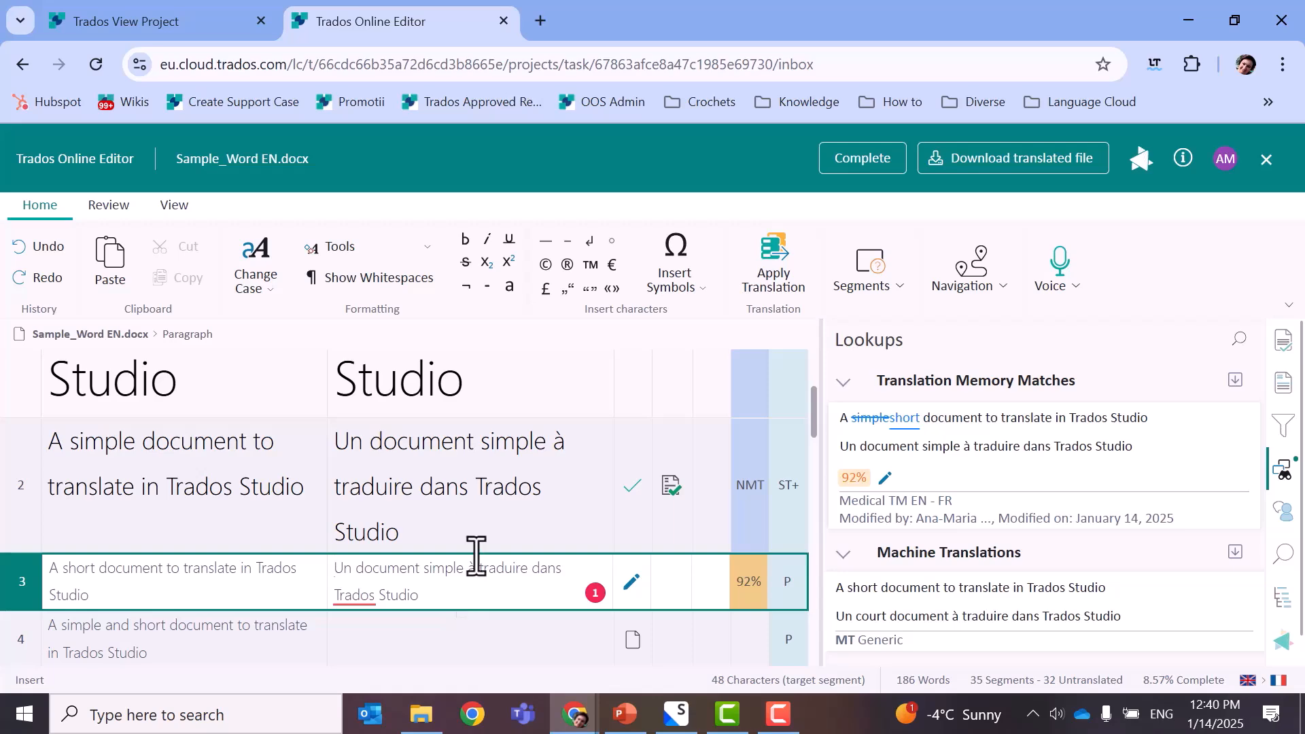
key(ctrl+Return)
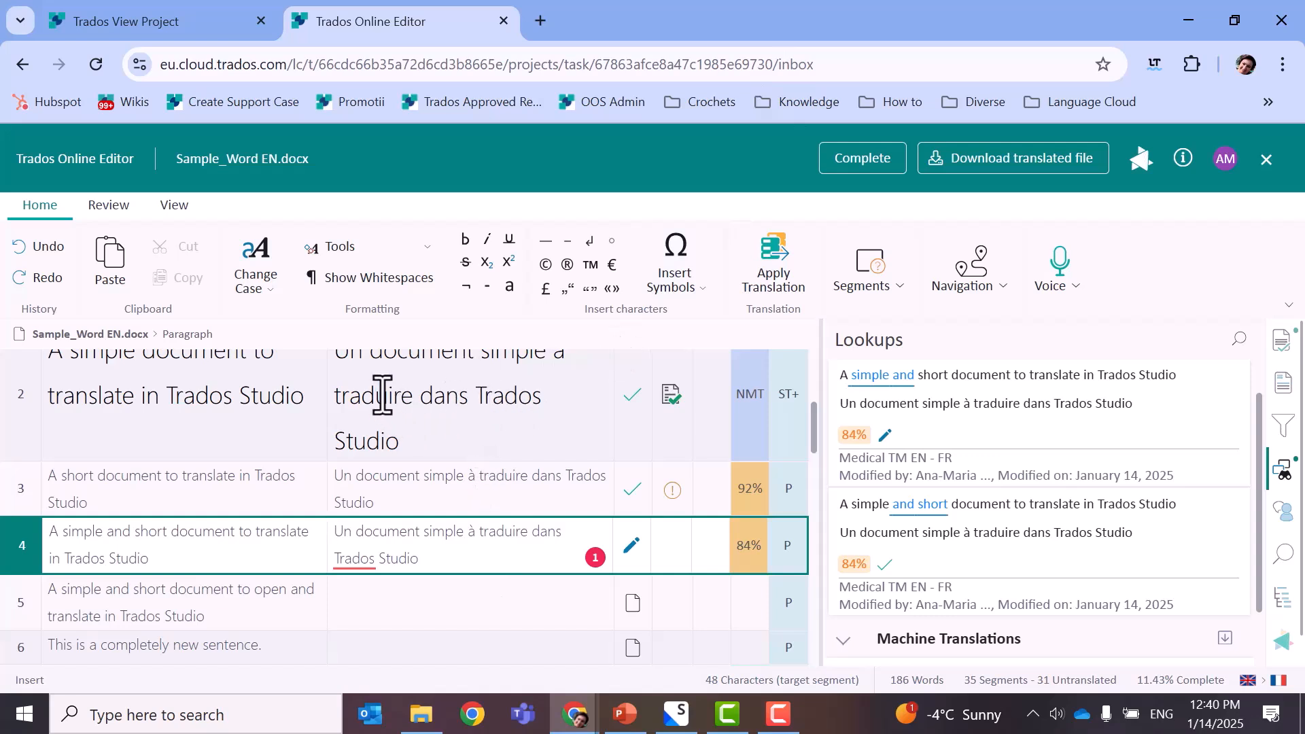
Select the word 'traduire' in segment 2's French translation
click(335, 398)
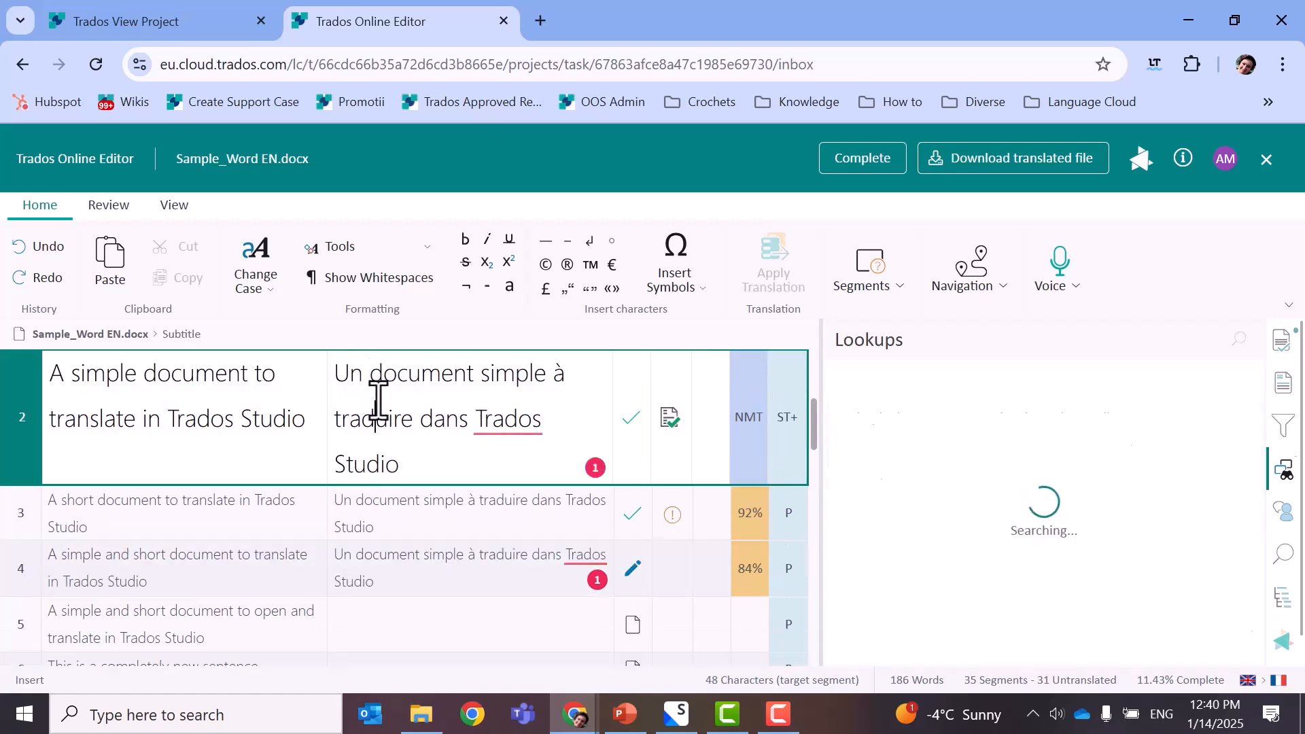
drag(338, 416, 416, 426)
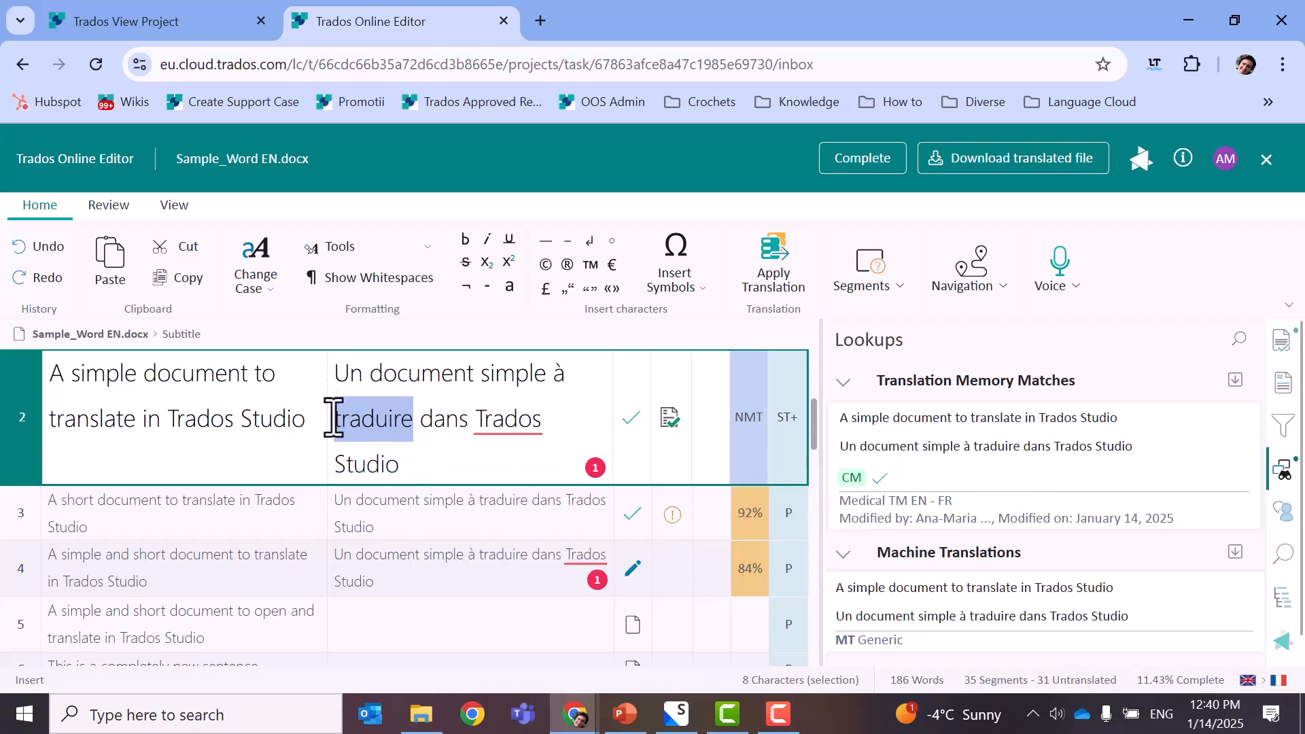
mouse_move(340, 425)
mouse_down()
mouse_move(378, 419)
mouse_move(442, 451)
mouse_move(341, 422)
mouse_move(395, 420)
mouse_move(341, 419)
mouse_move(418, 427)
mouse_up()
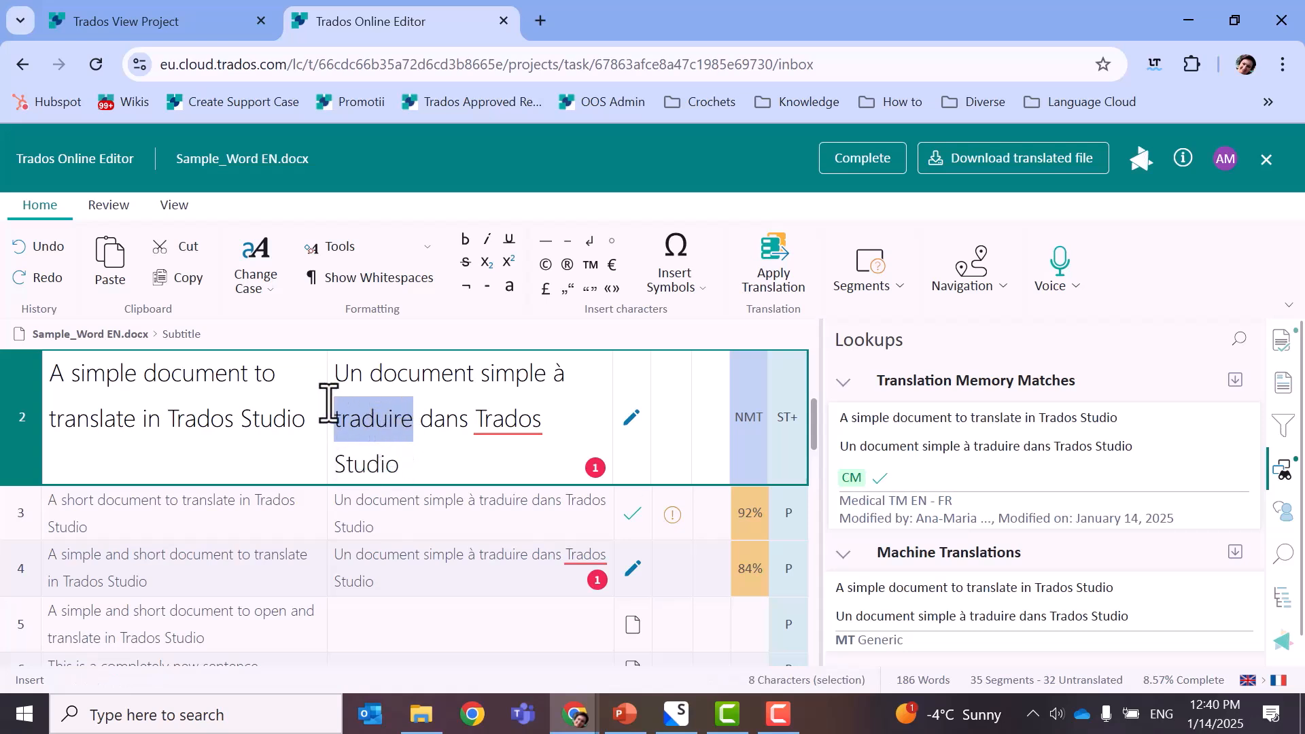
drag(341, 422, 388, 420)
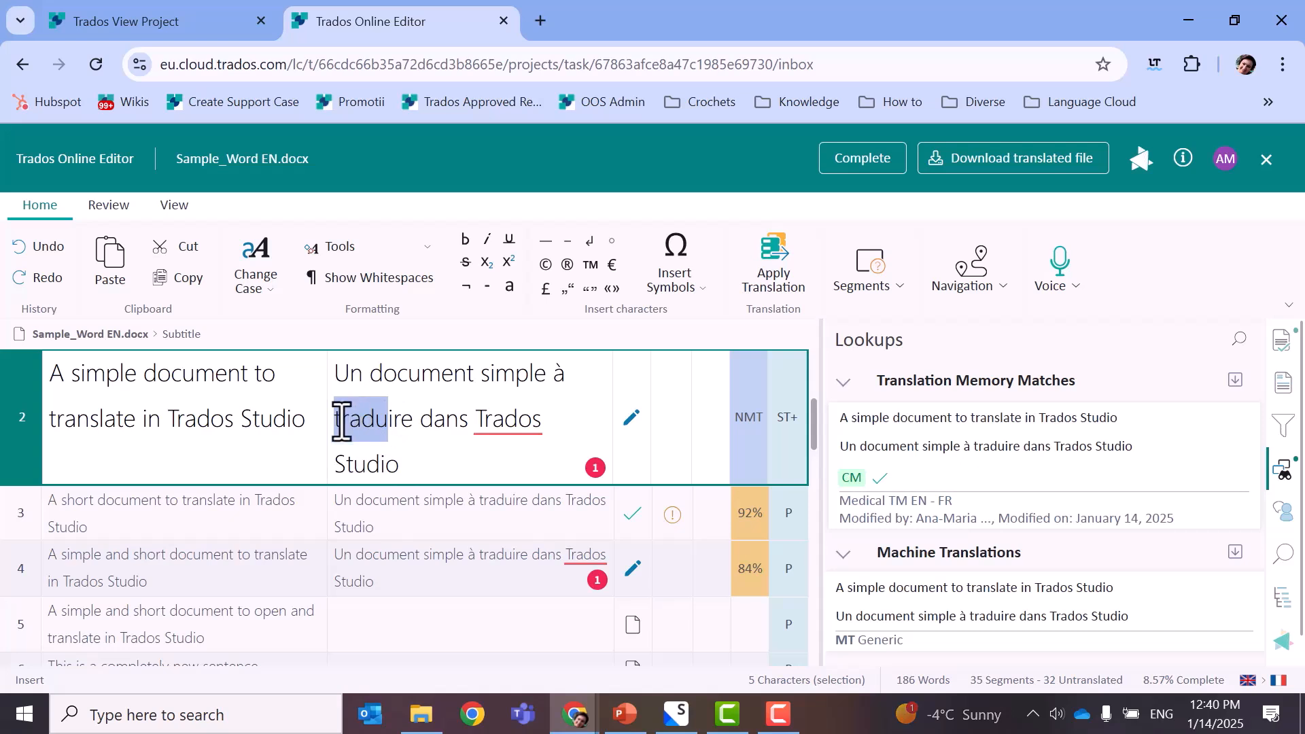
click(337, 416)
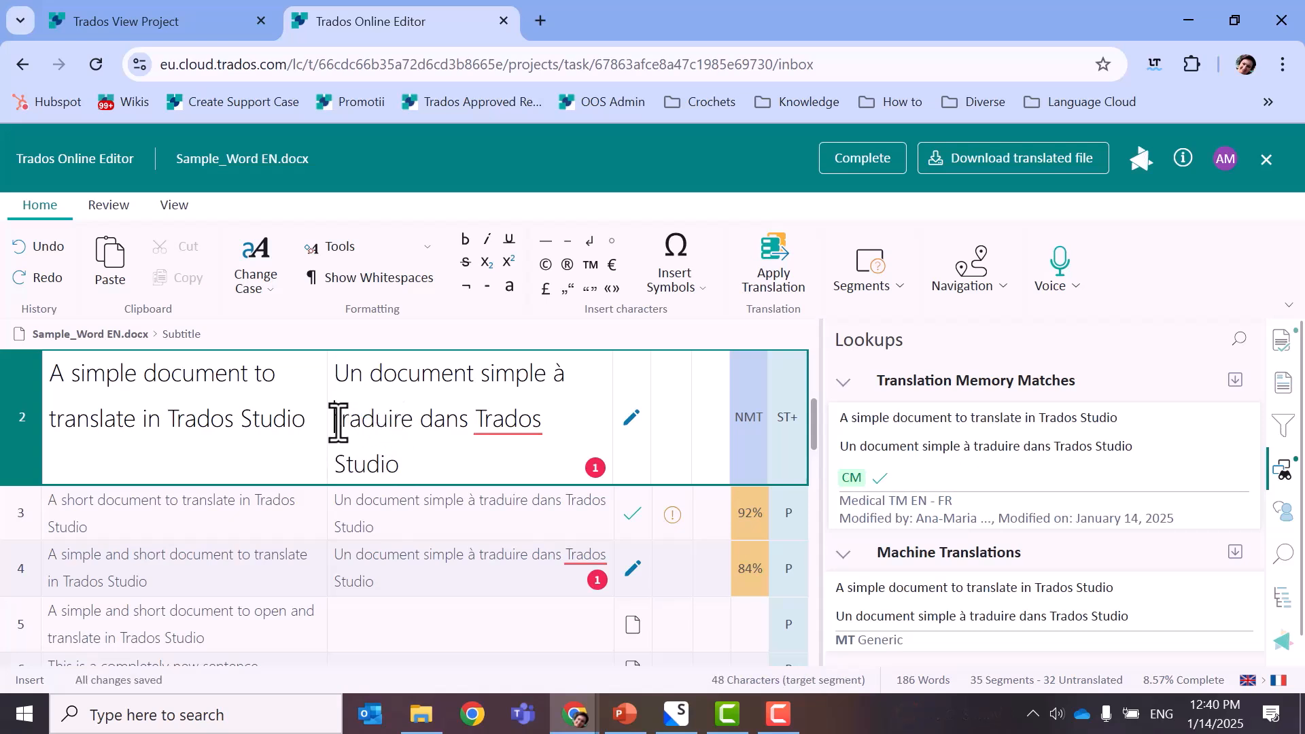
drag(338, 422, 412, 437)
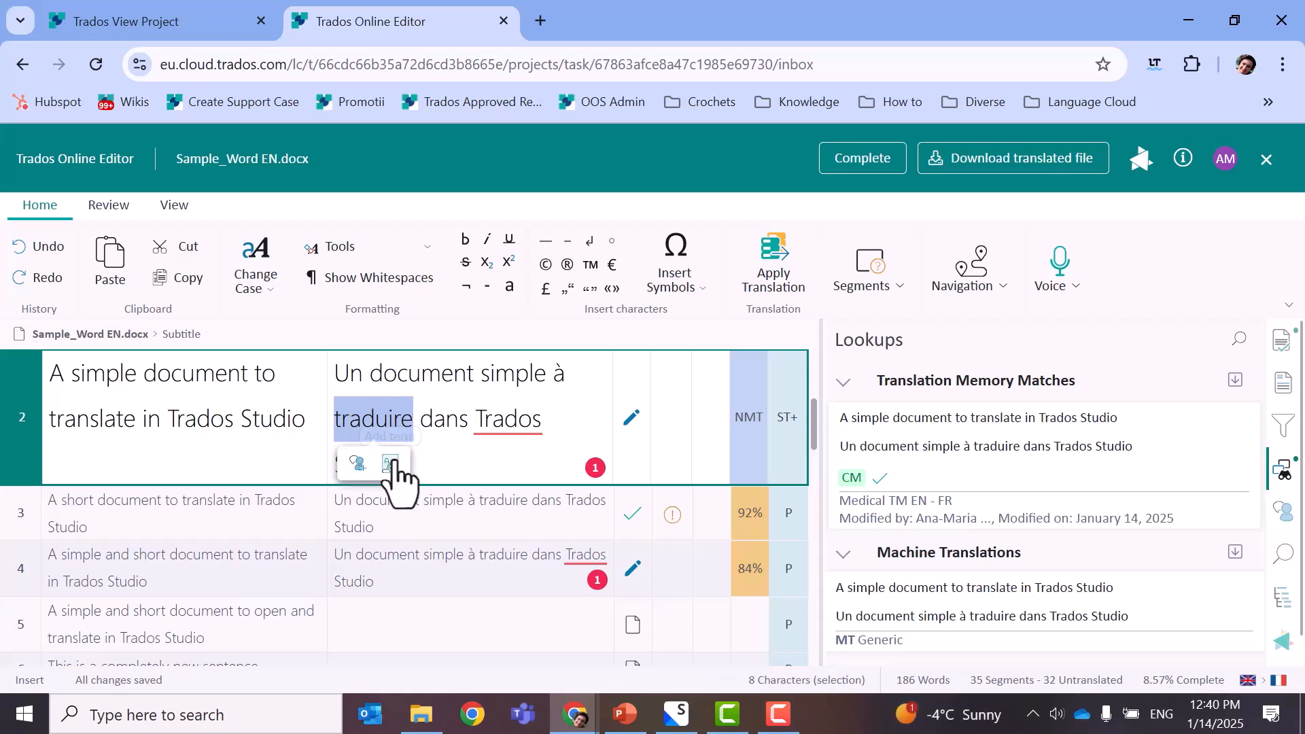
Add the term pair translate / traduire to the Medical Termbase
click(390, 465)
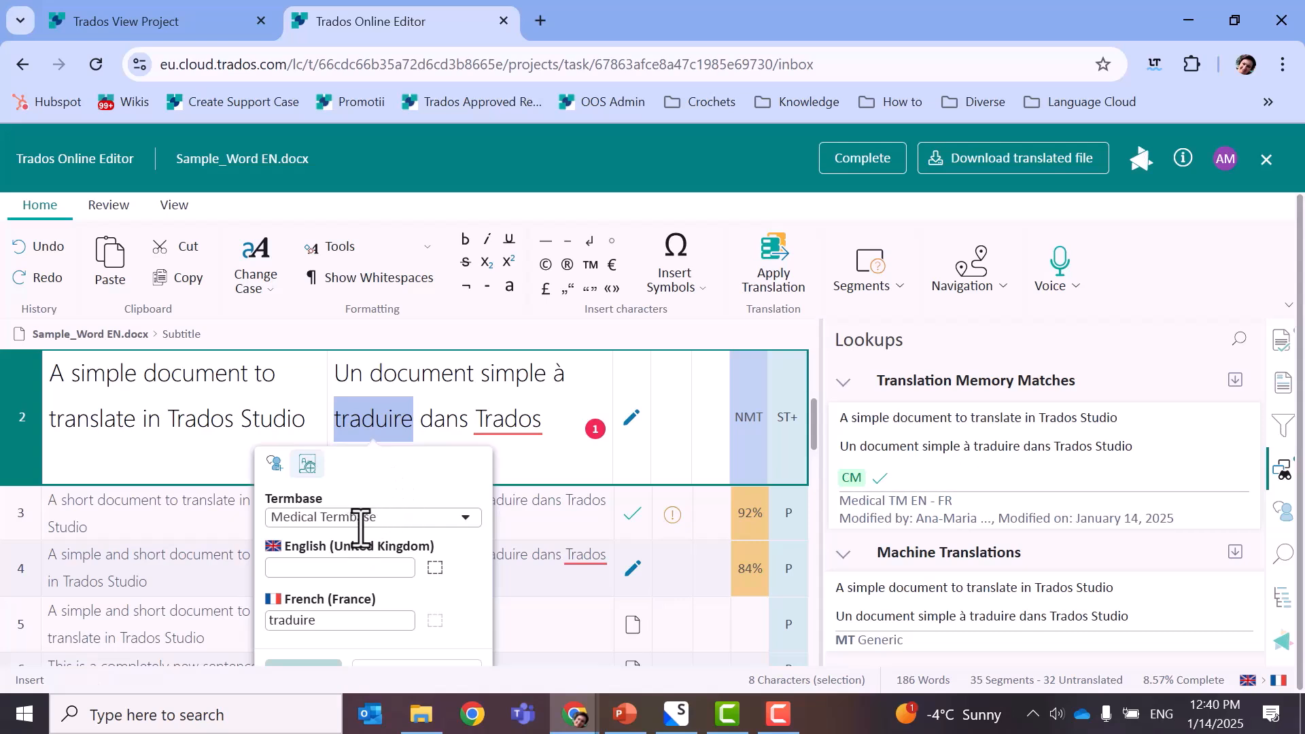
click(435, 568)
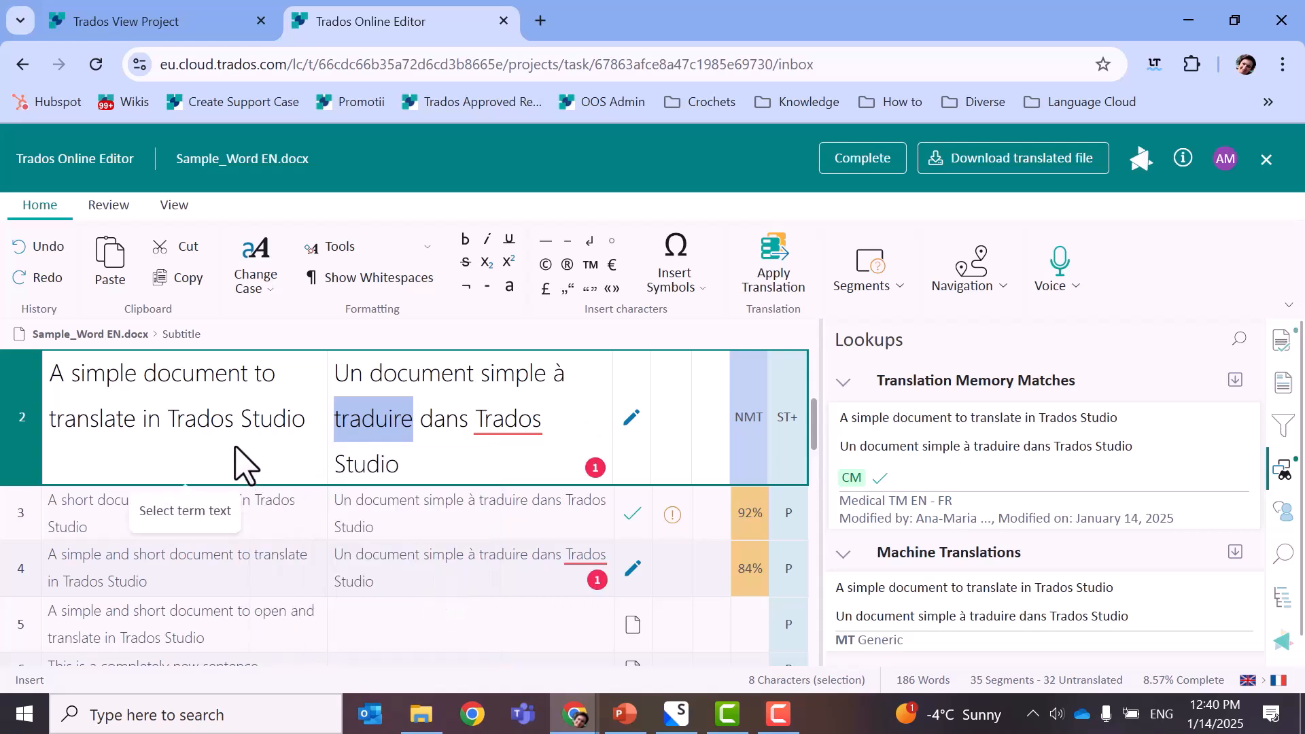
drag(52, 420, 136, 419)
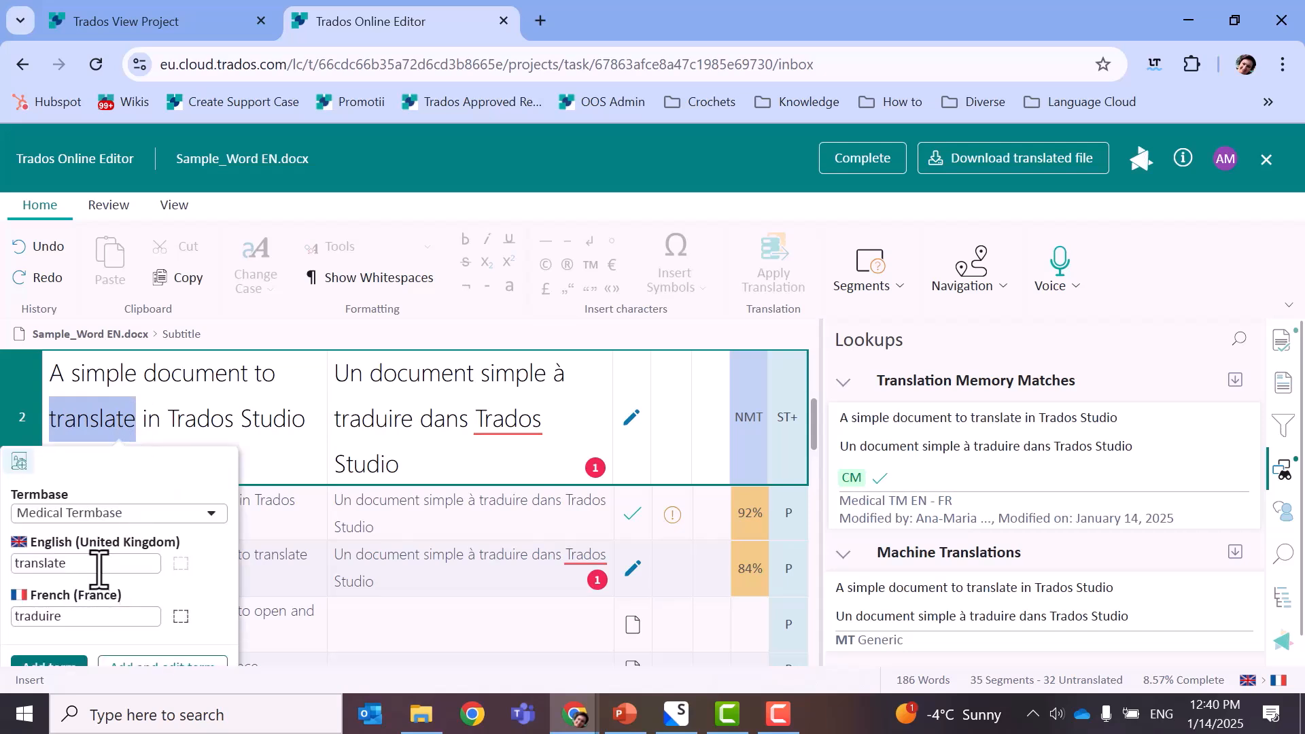
click(47, 664)
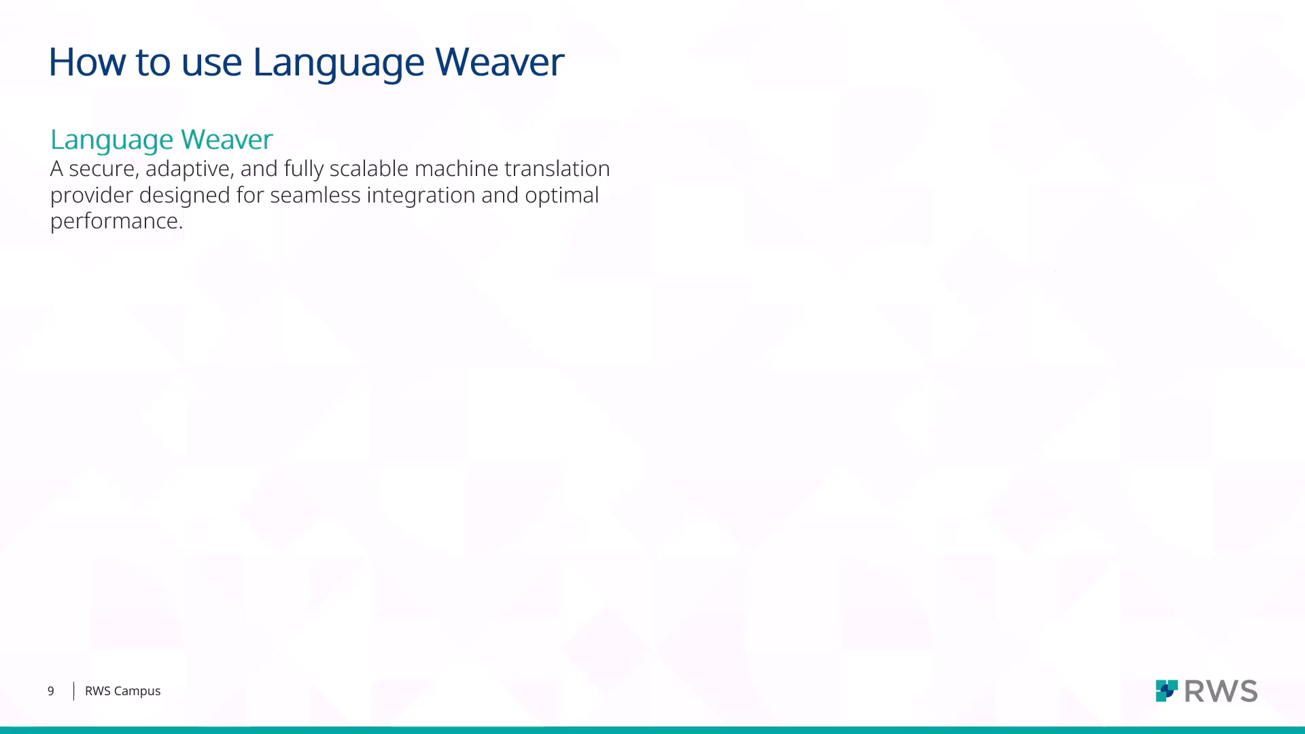
Advance past the Language Weaver slide and start a new Trados project
click(685, 164)
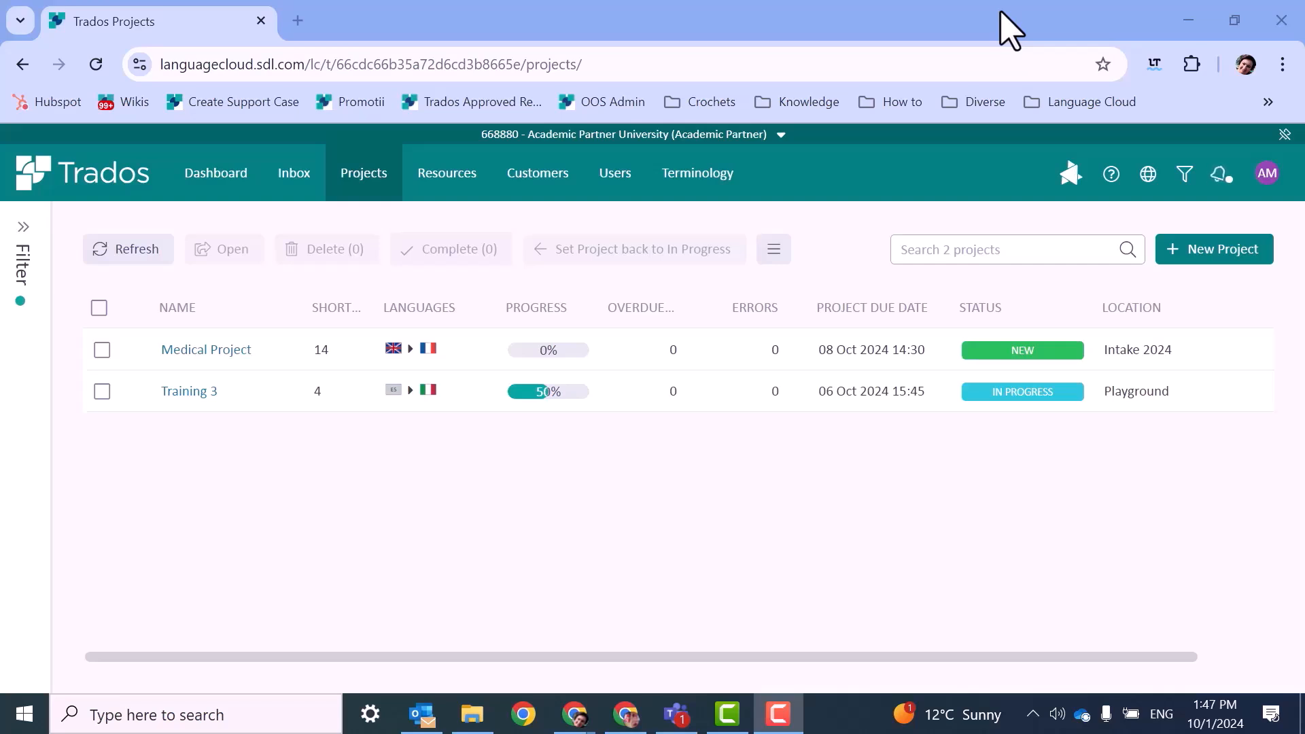
click(1235, 250)
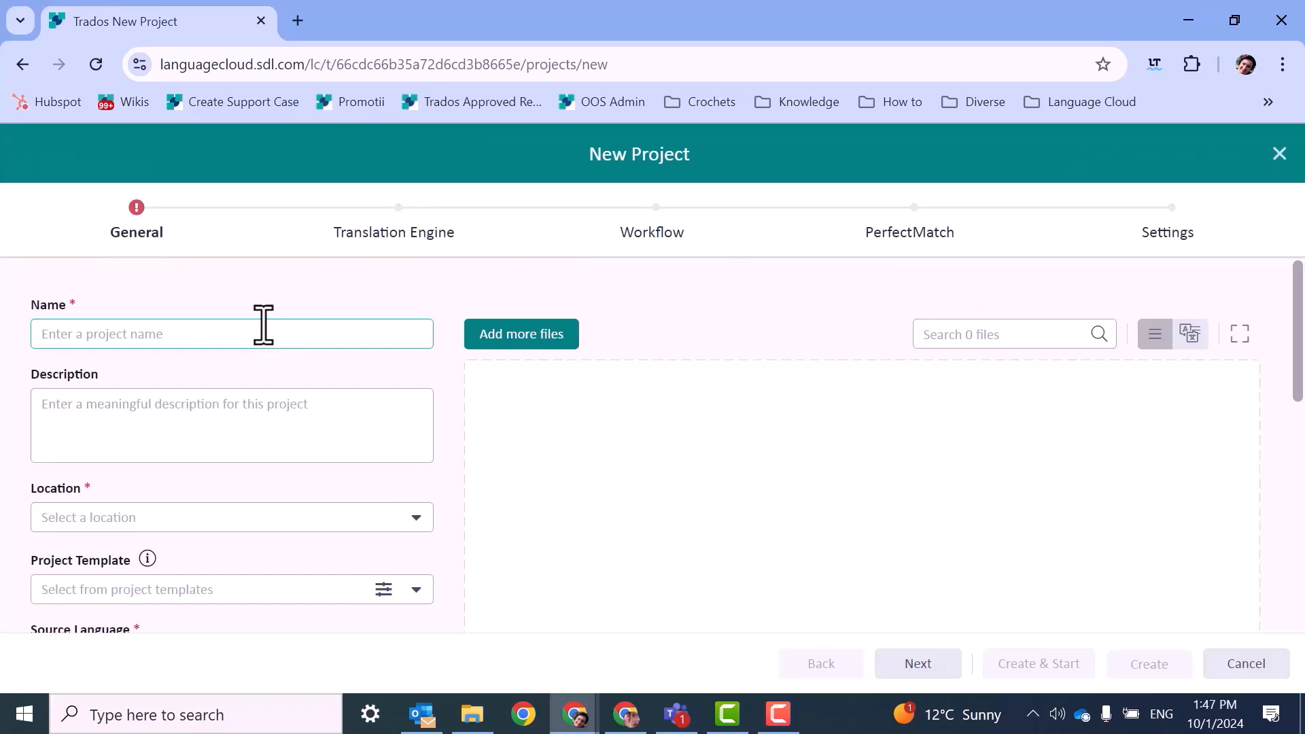
Name the project 'Machine Translation demo' in Intake 2024, English (United Kingdom) to French (France)
text(Machine Translation demo)
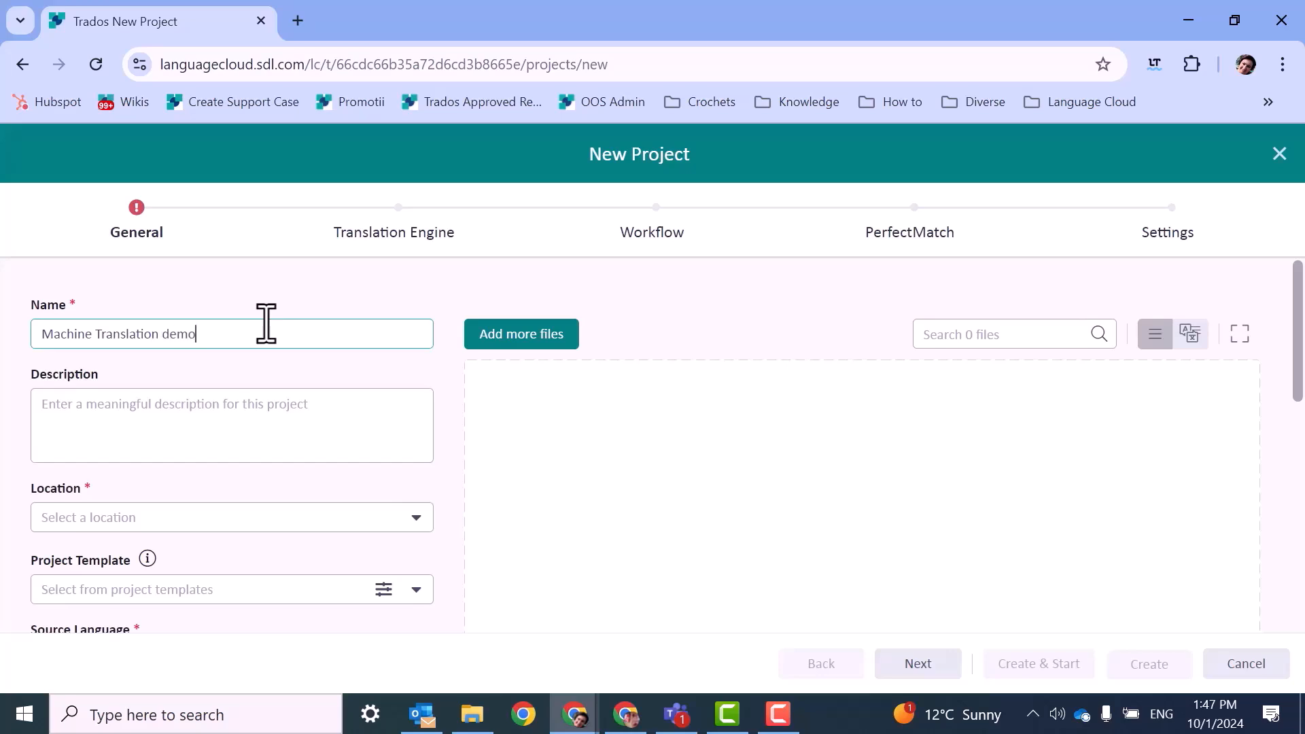
click(416, 518)
click(203, 367)
scroll(256, 442, down, 3)
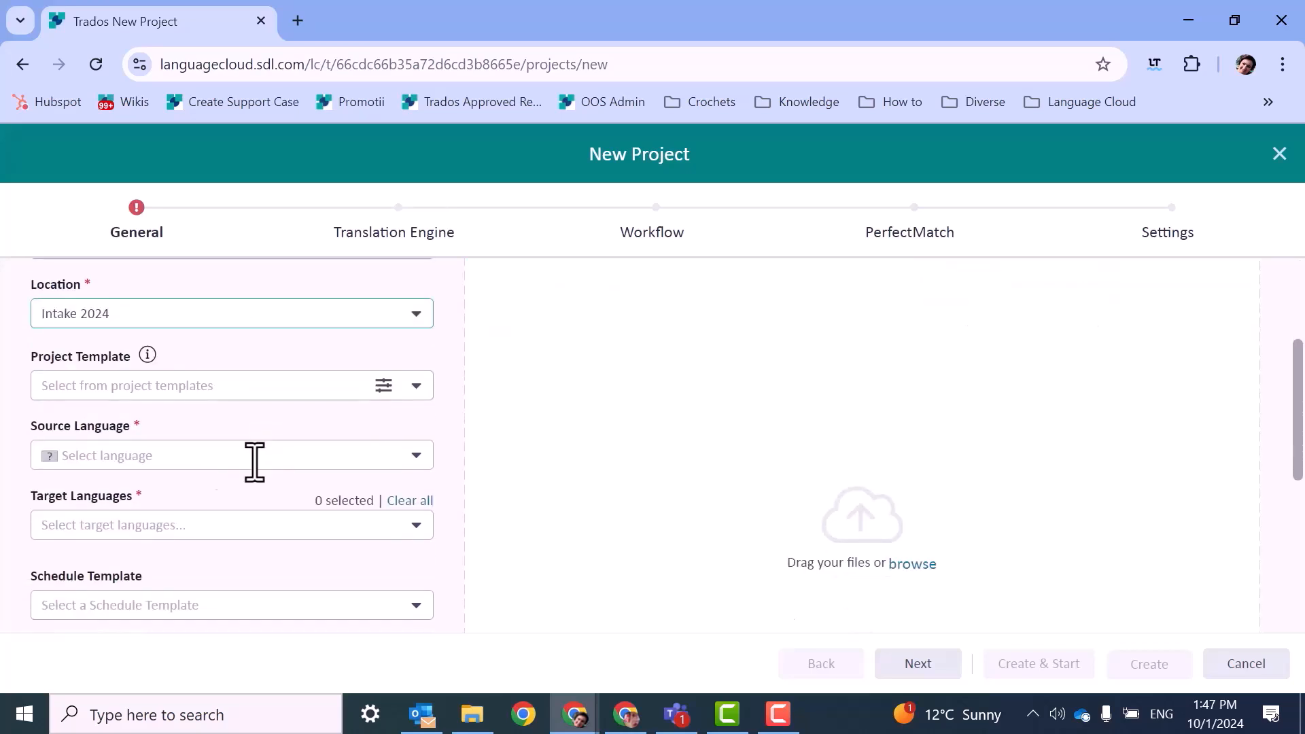
click(412, 457)
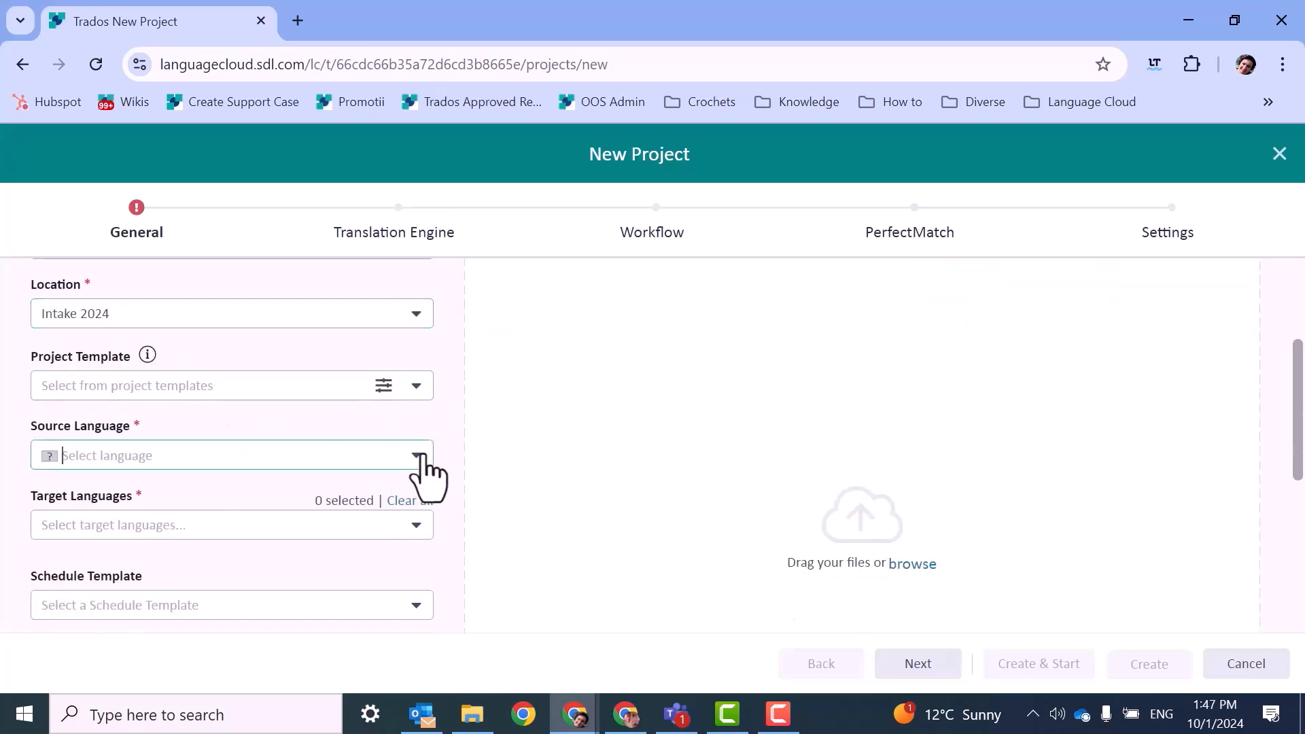
click(193, 150)
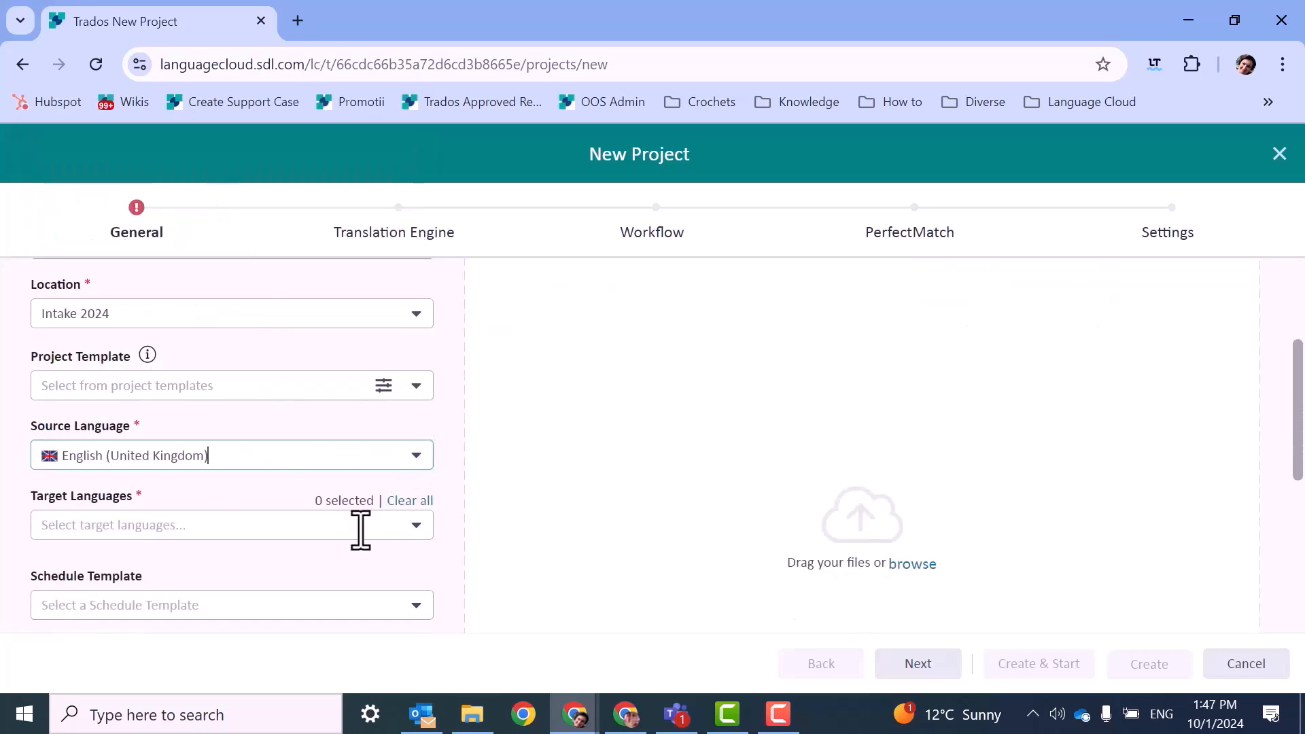
click(412, 526)
click(217, 221)
scroll(316, 500, down, 5)
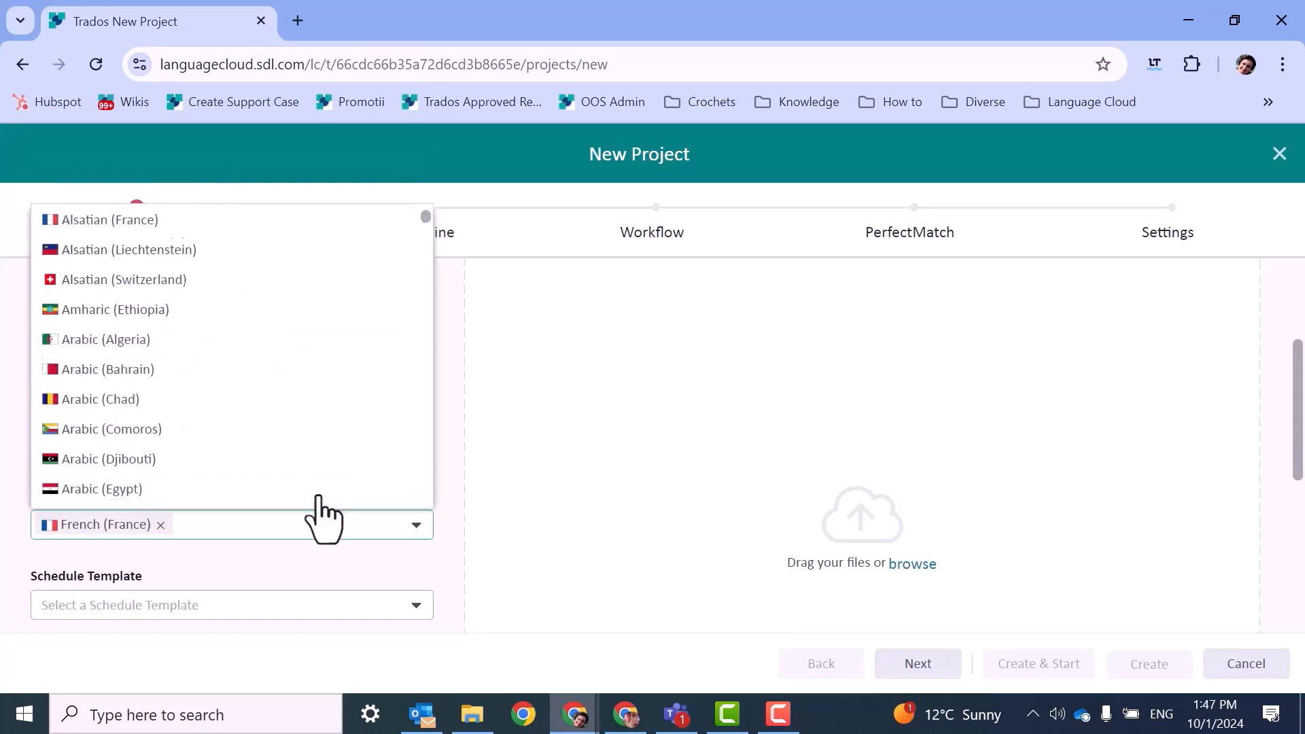
click(441, 537)
scroll(431, 560, down, 5)
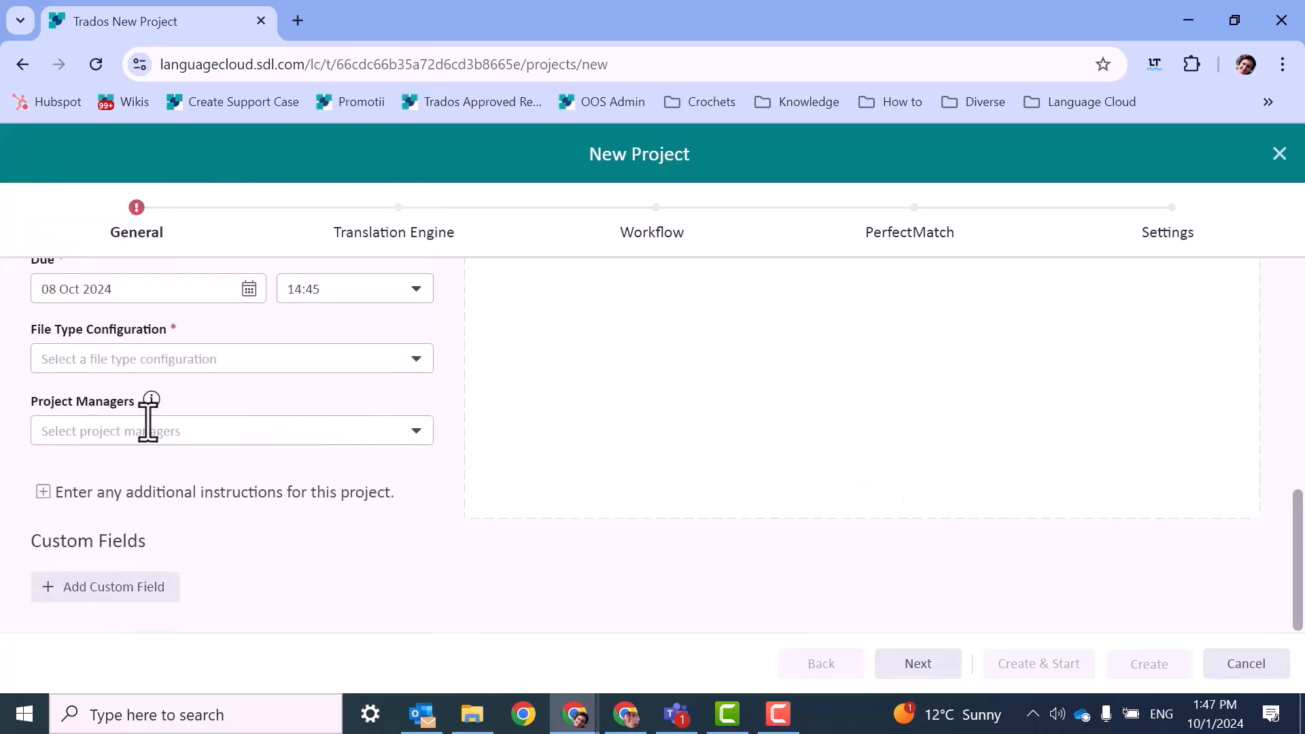
Use the Default File Type Configuration and add Demo doc as the project file
click(417, 367)
click(271, 420)
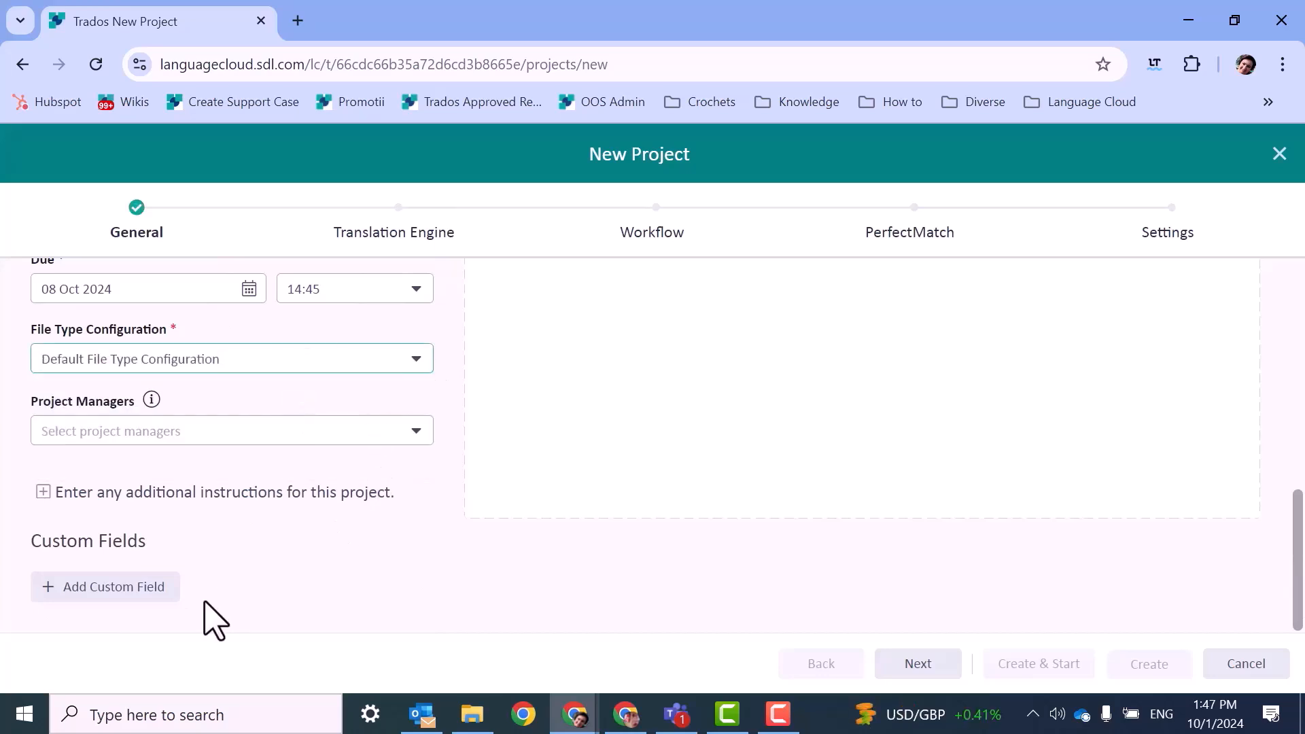
scroll(890, 509, up, 7)
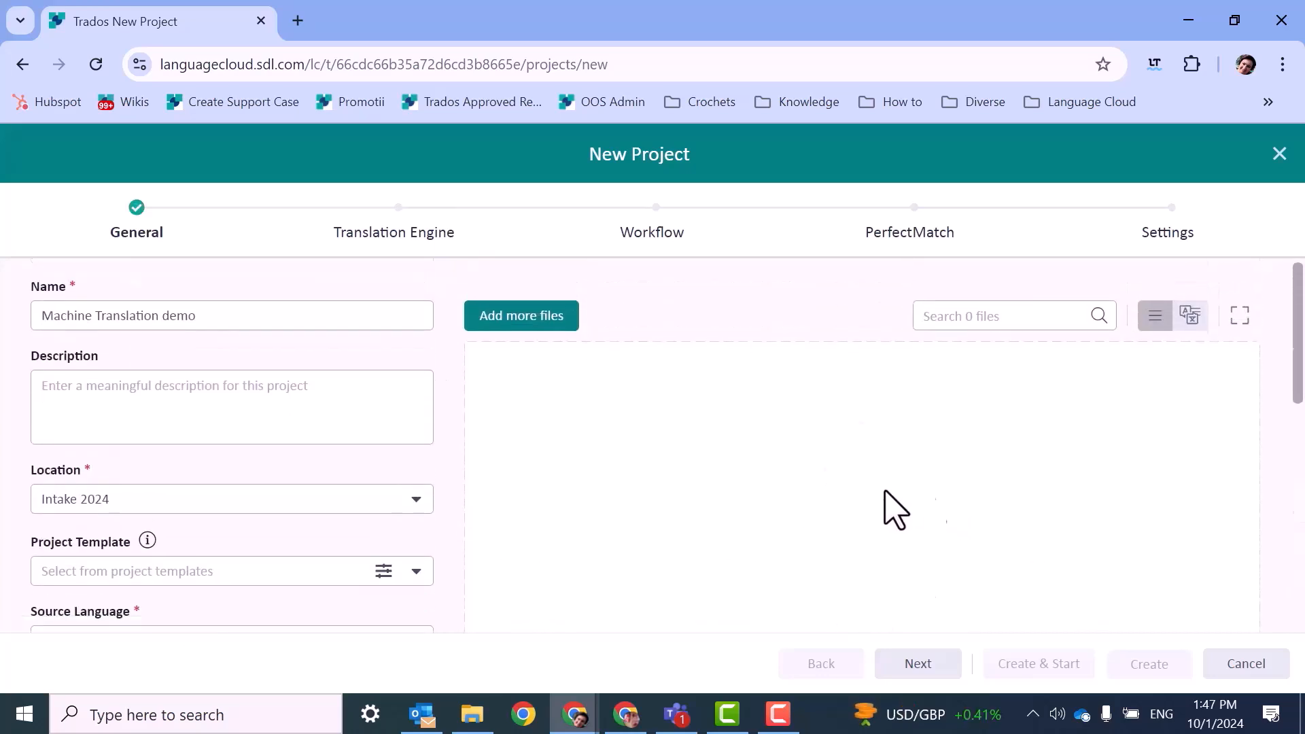
scroll(890, 510, down, 4)
click(911, 469)
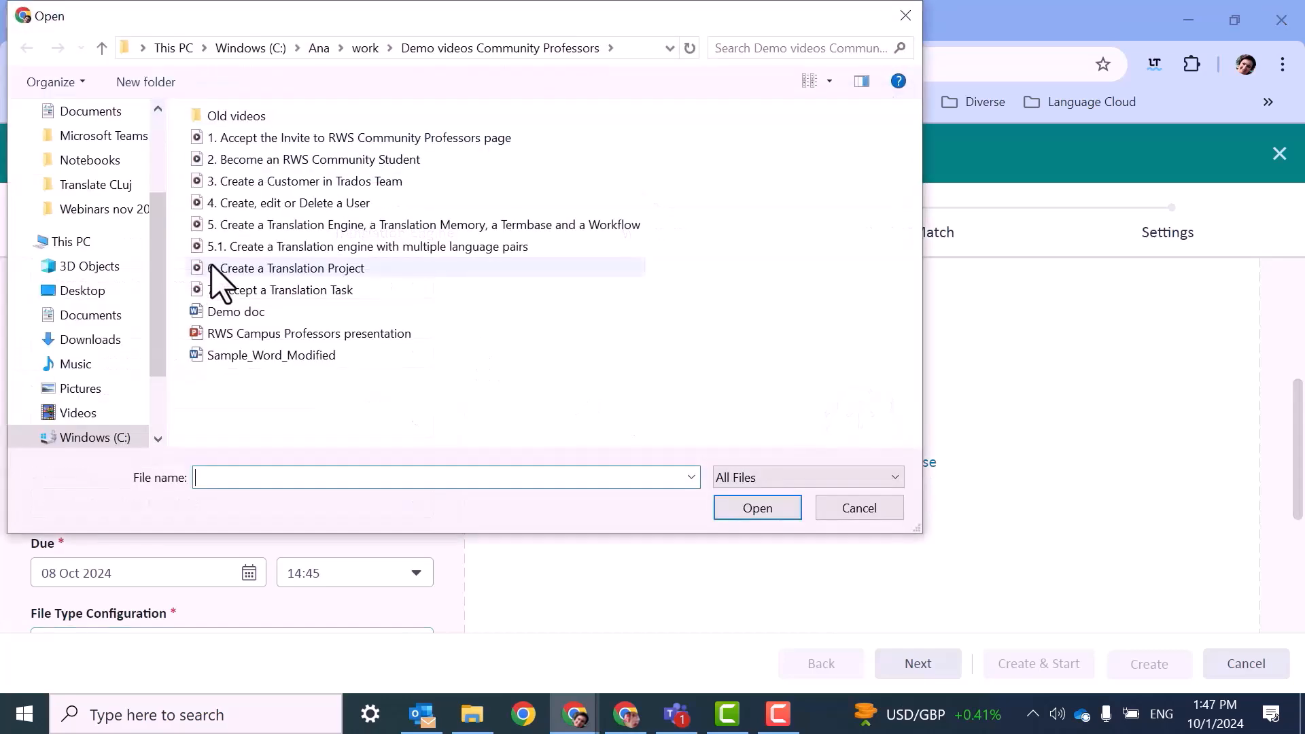
click(292, 313)
click(782, 514)
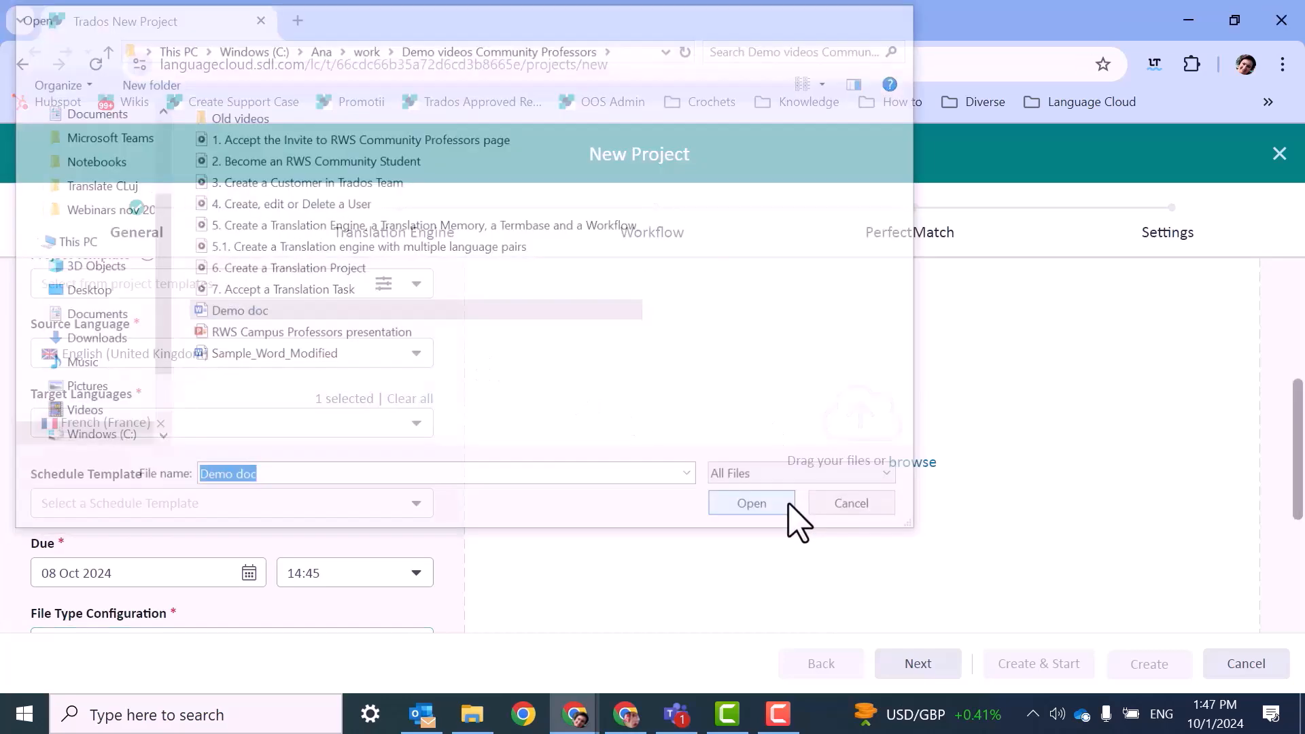
click(918, 672)
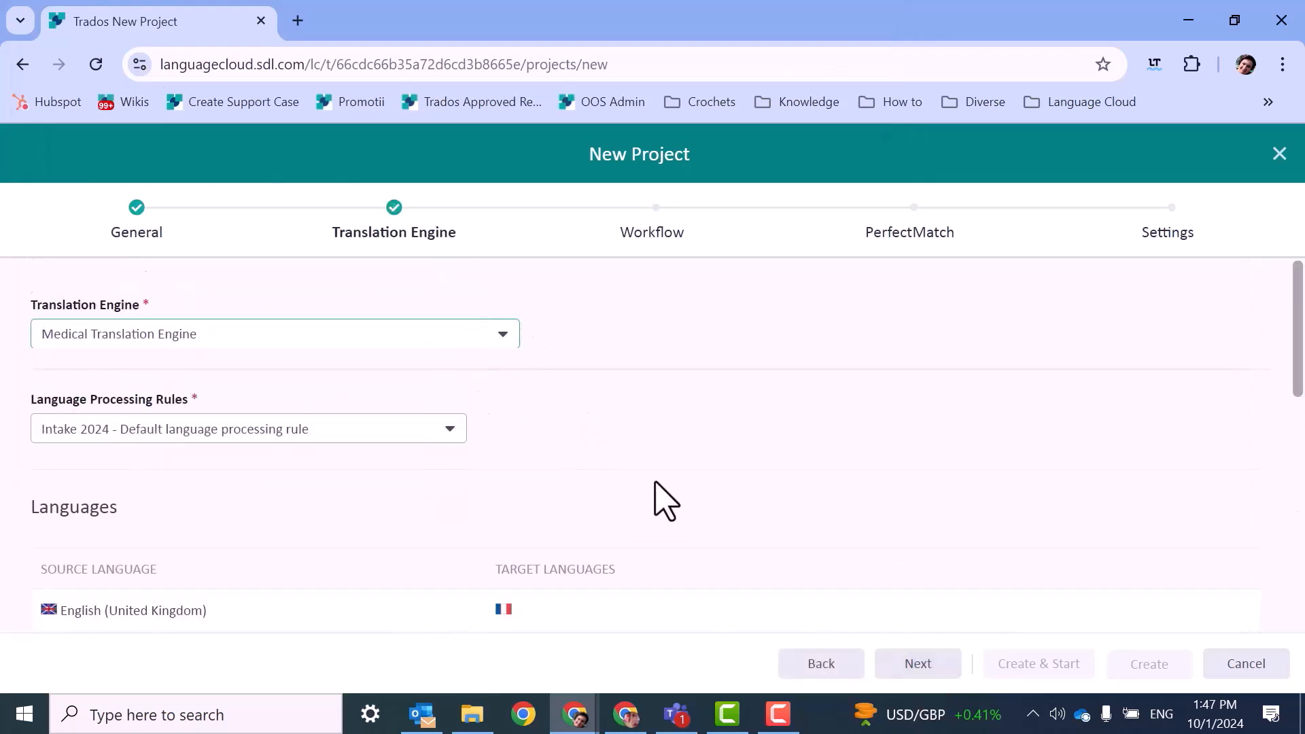
Add the Language Weaver Generic MT model to the new project and continue to Workflow
scroll(652, 489, down, 5)
scroll(639, 476, down, 5)
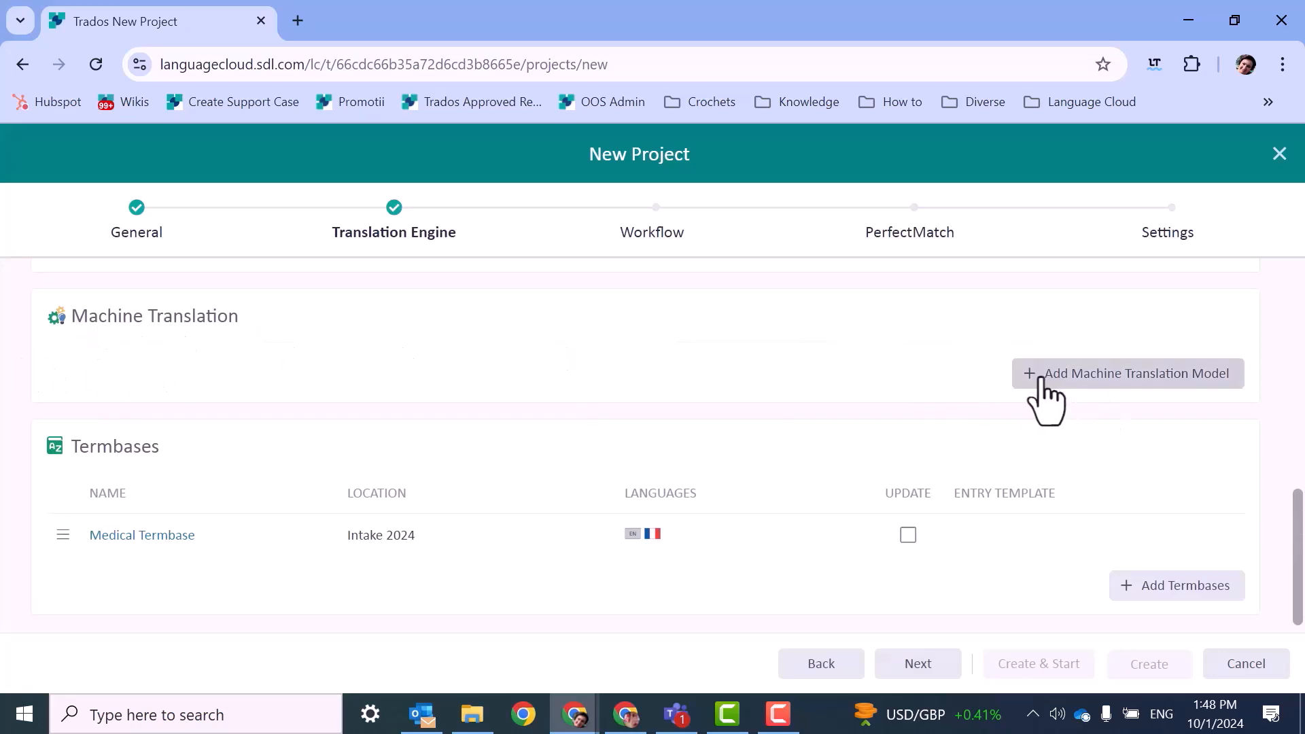
click(1087, 384)
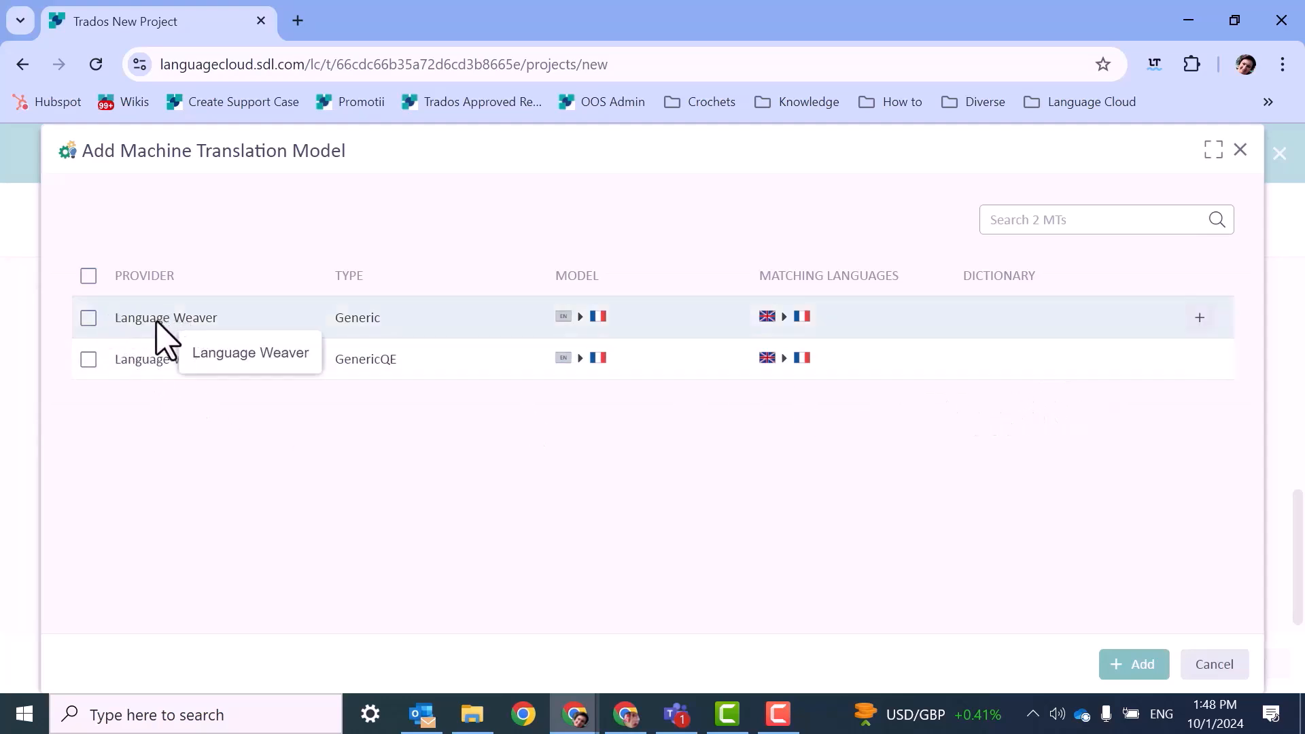
click(89, 319)
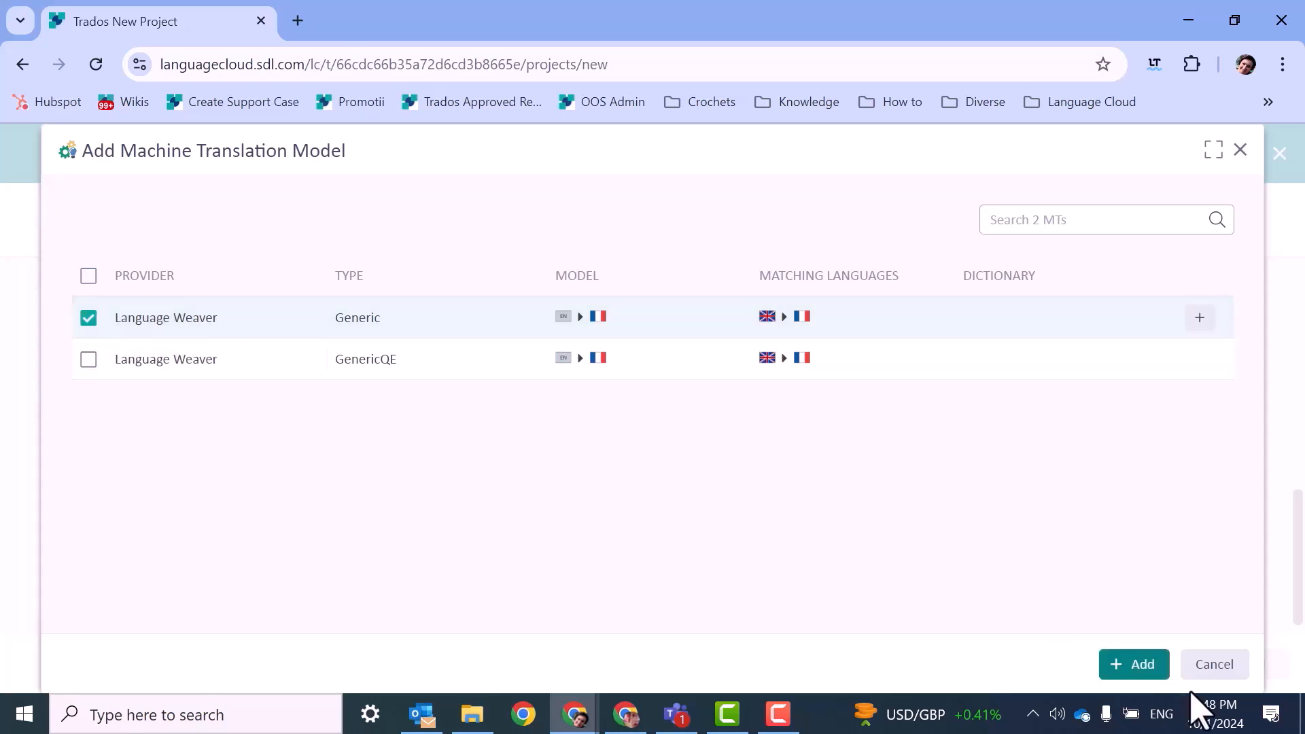
click(1121, 667)
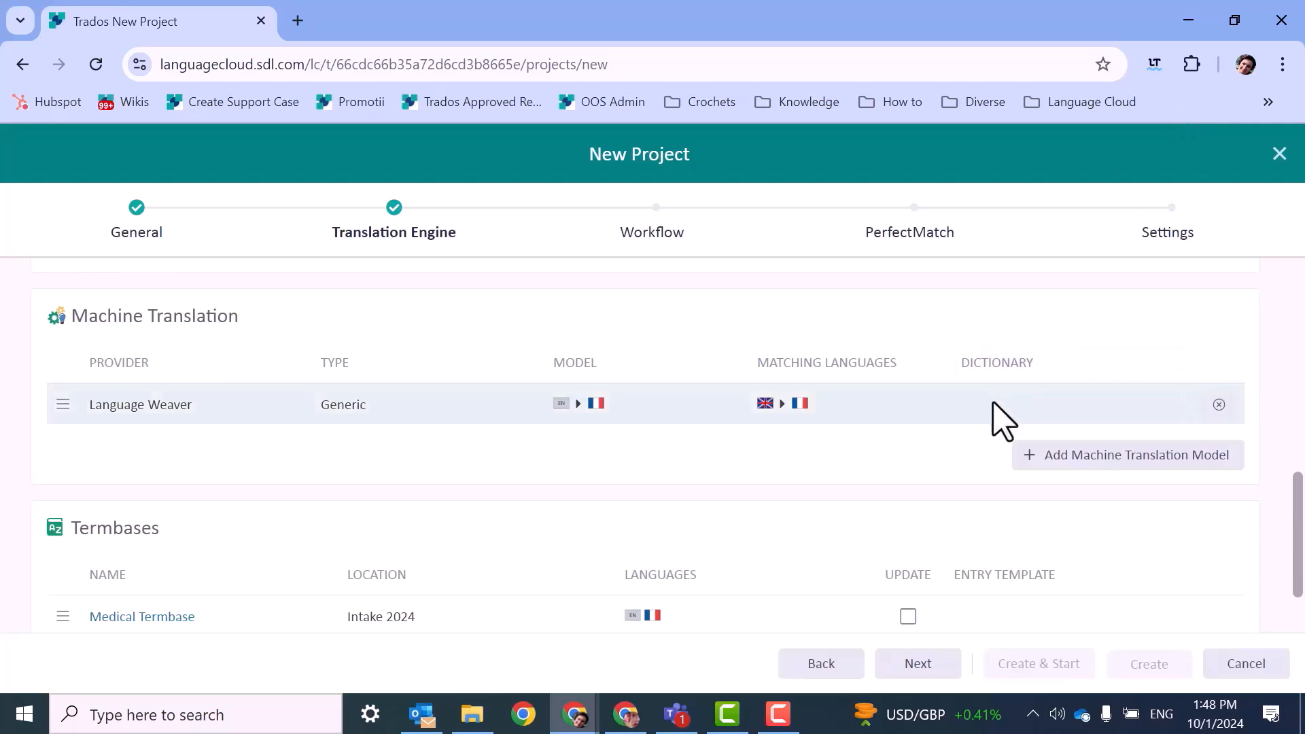
scroll(373, 539, down, 1)
scroll(194, 397, up, 1)
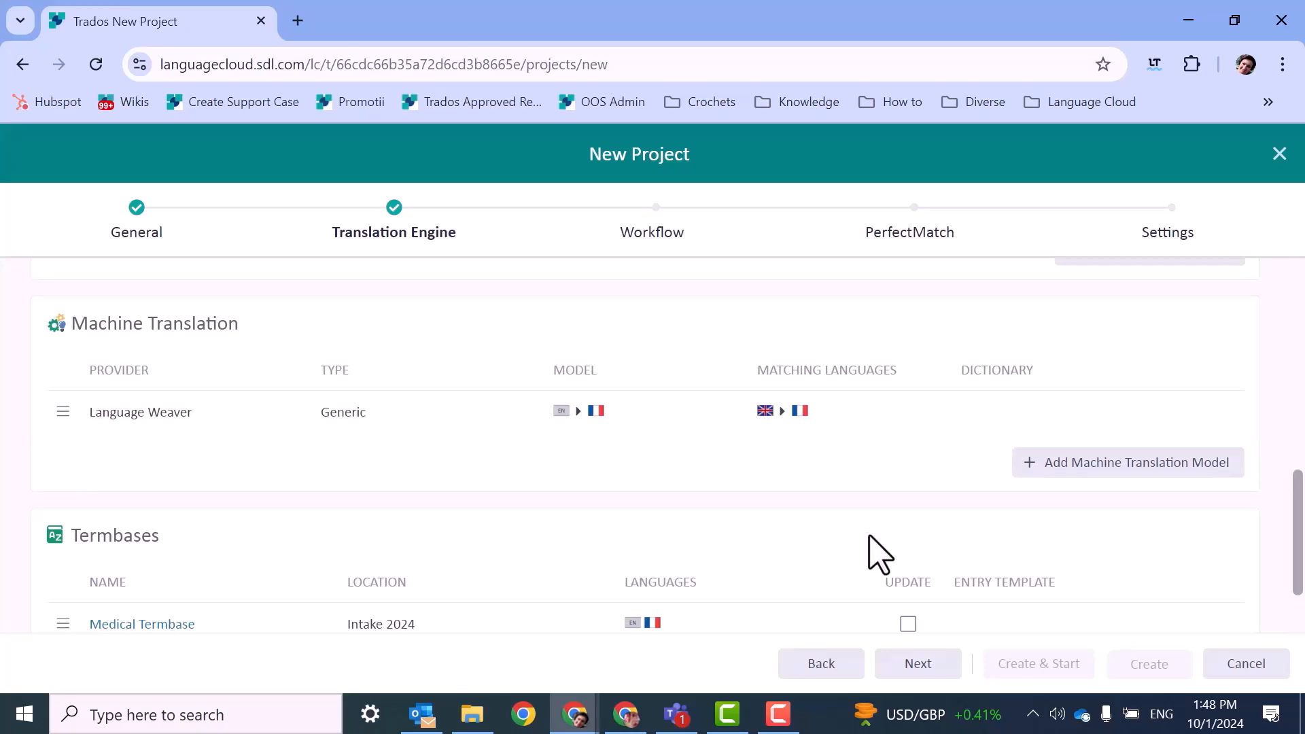
click(916, 670)
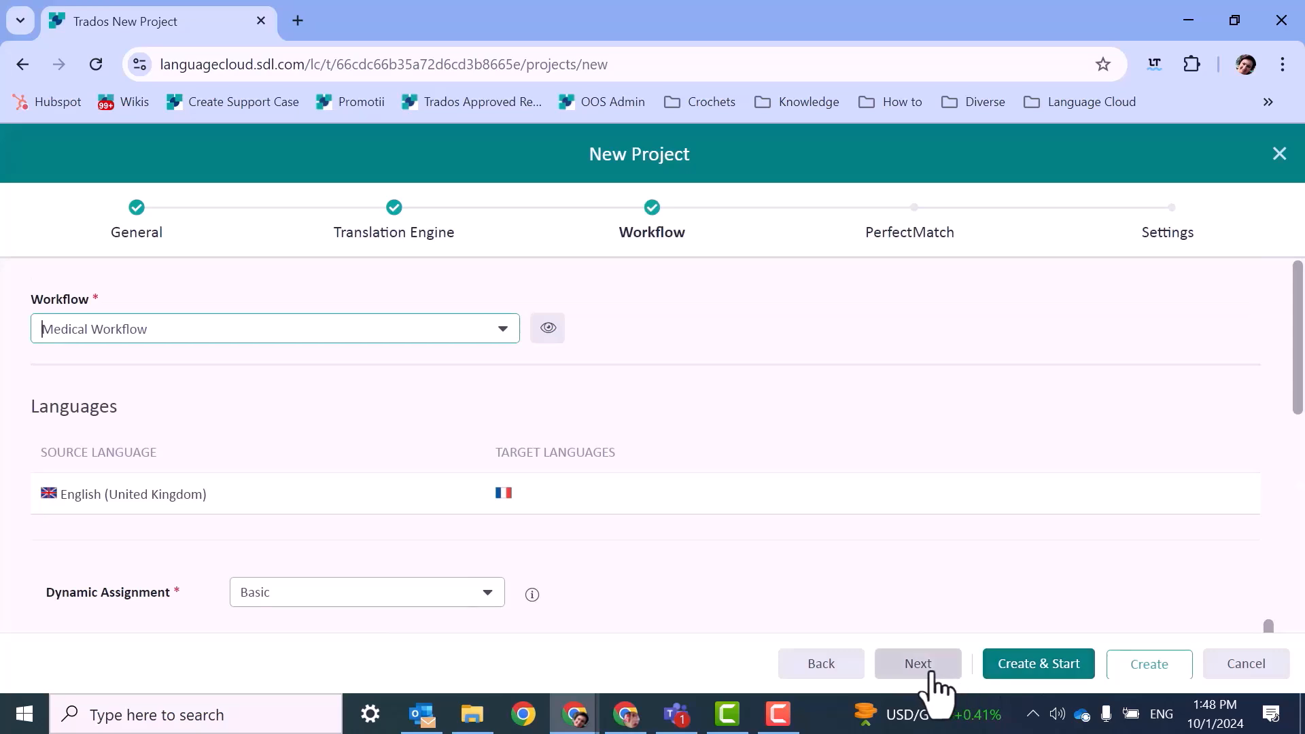
Create and start the Machine Translation demo project
click(1036, 665)
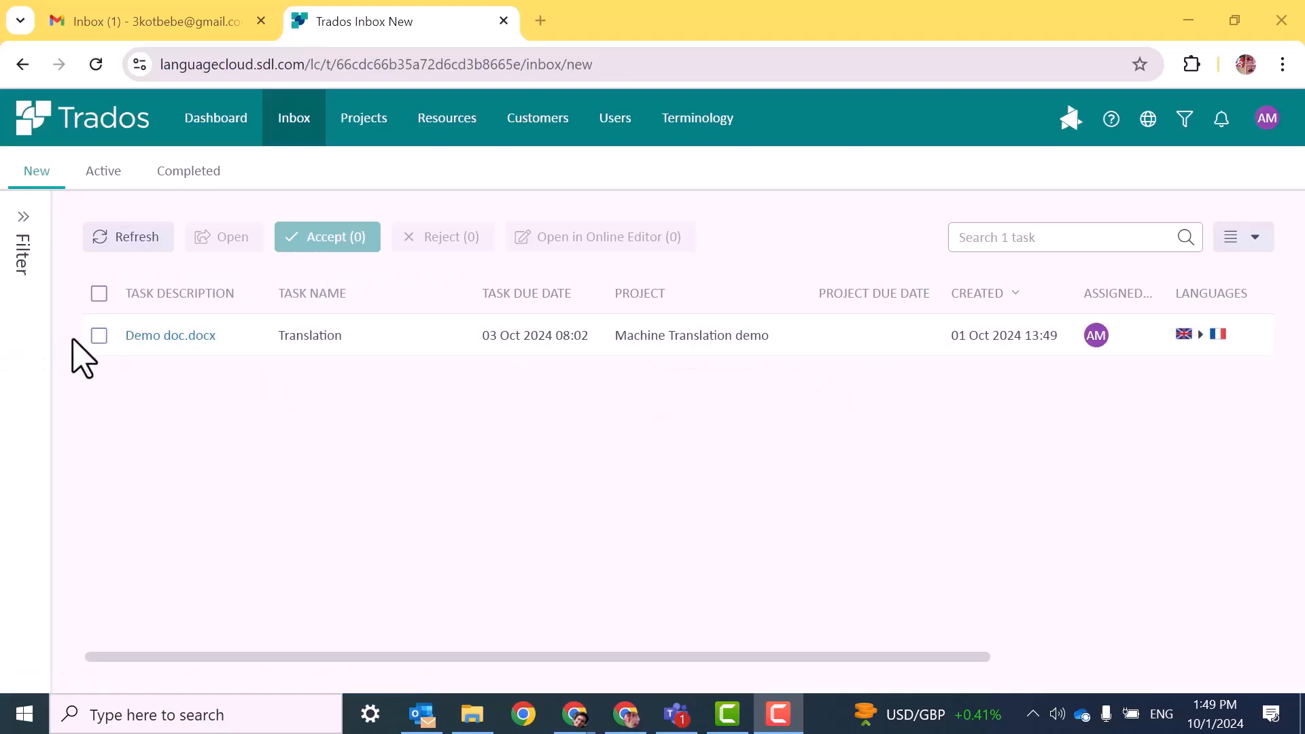
Accept the Demo doc.docx translation task and open its details under Active
click(99, 336)
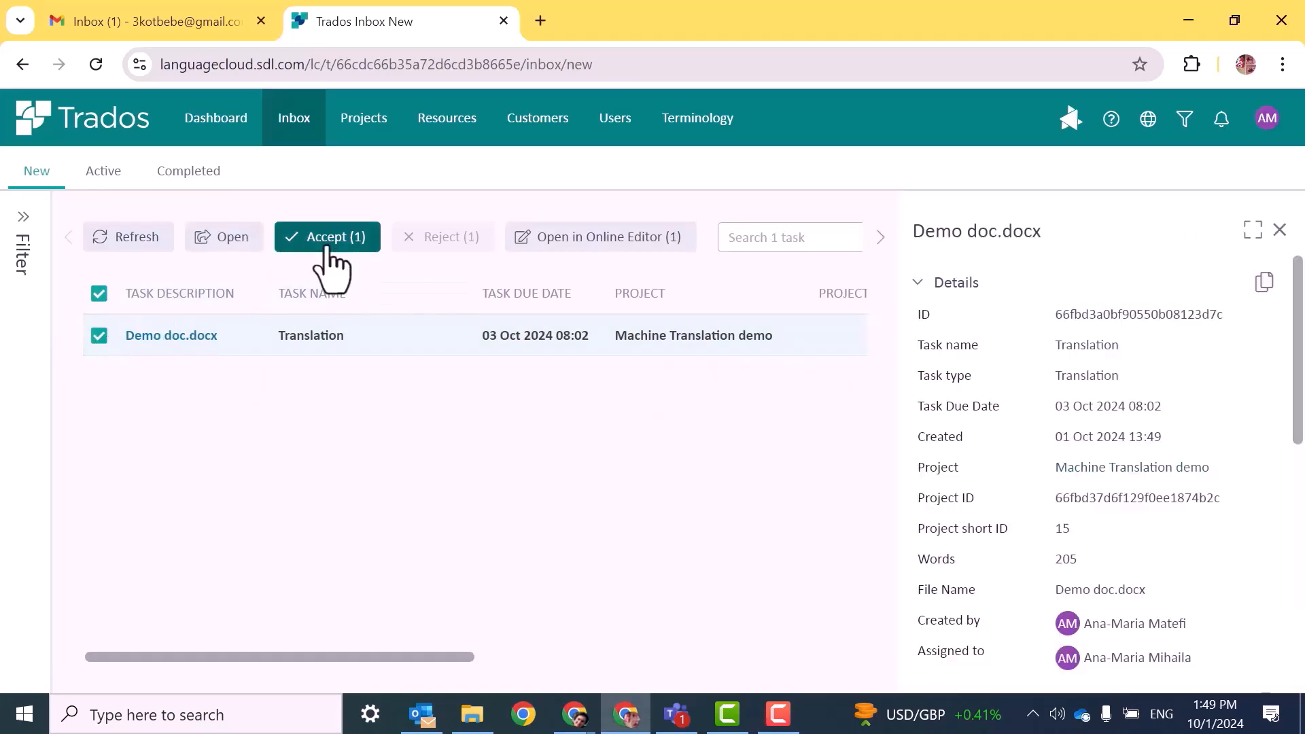
click(326, 245)
click(848, 497)
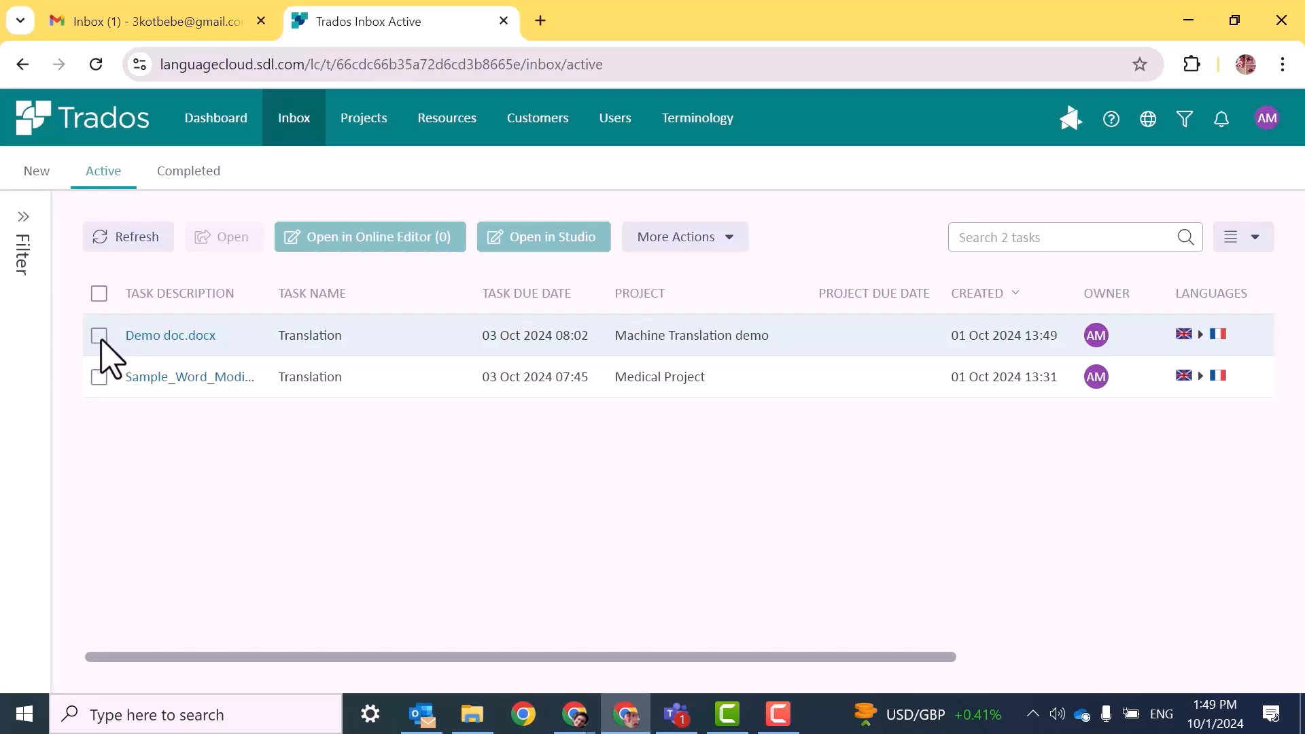
click(99, 335)
click(165, 340)
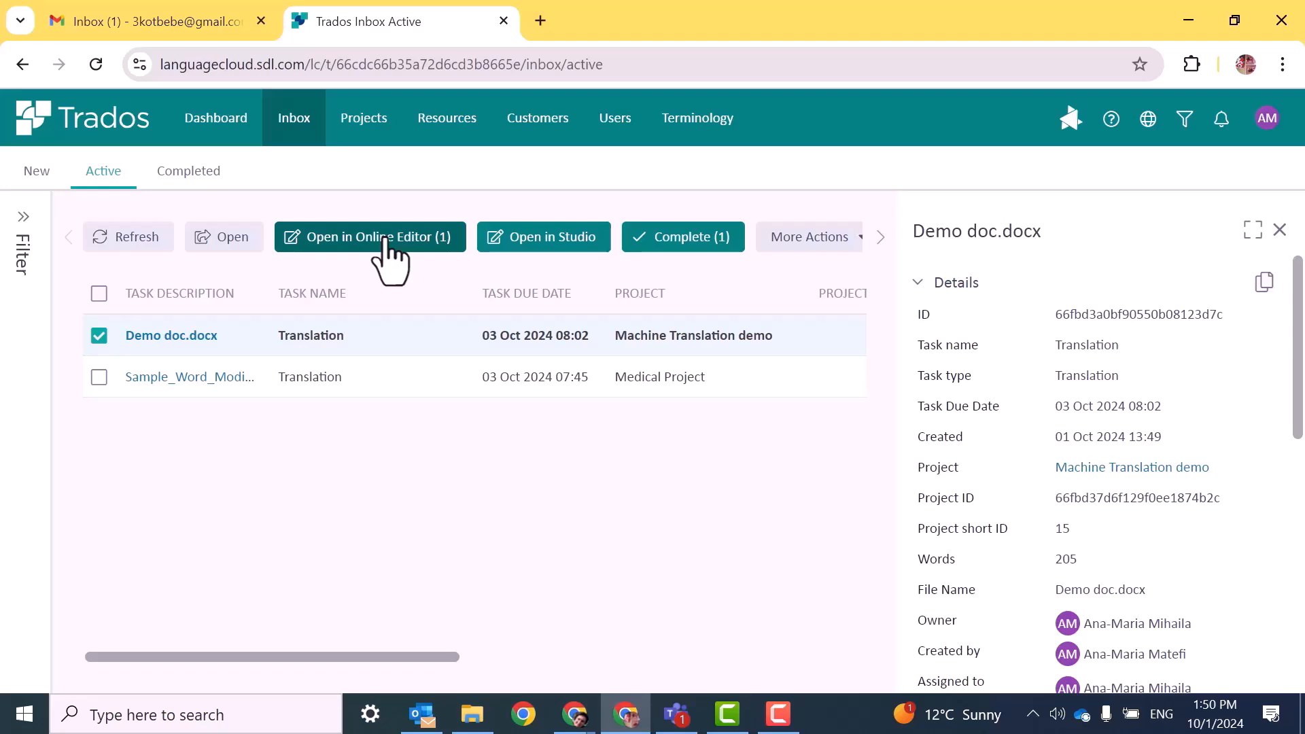
Open Demo doc.docx in the Online Editor, review its 37 NMT-translated French segments, and dismiss the Simplified ribbon tip
click(388, 261)
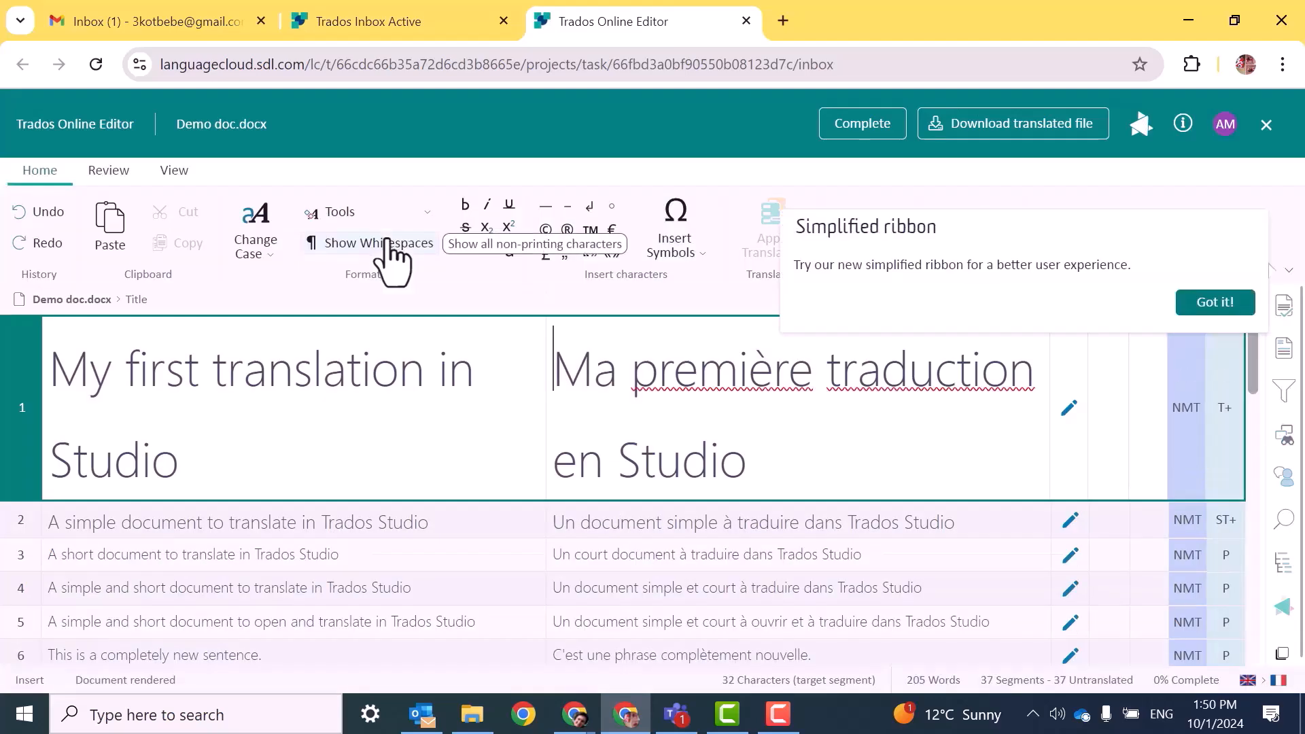
scroll(777, 445, down, 2)
scroll(755, 455, down, 8)
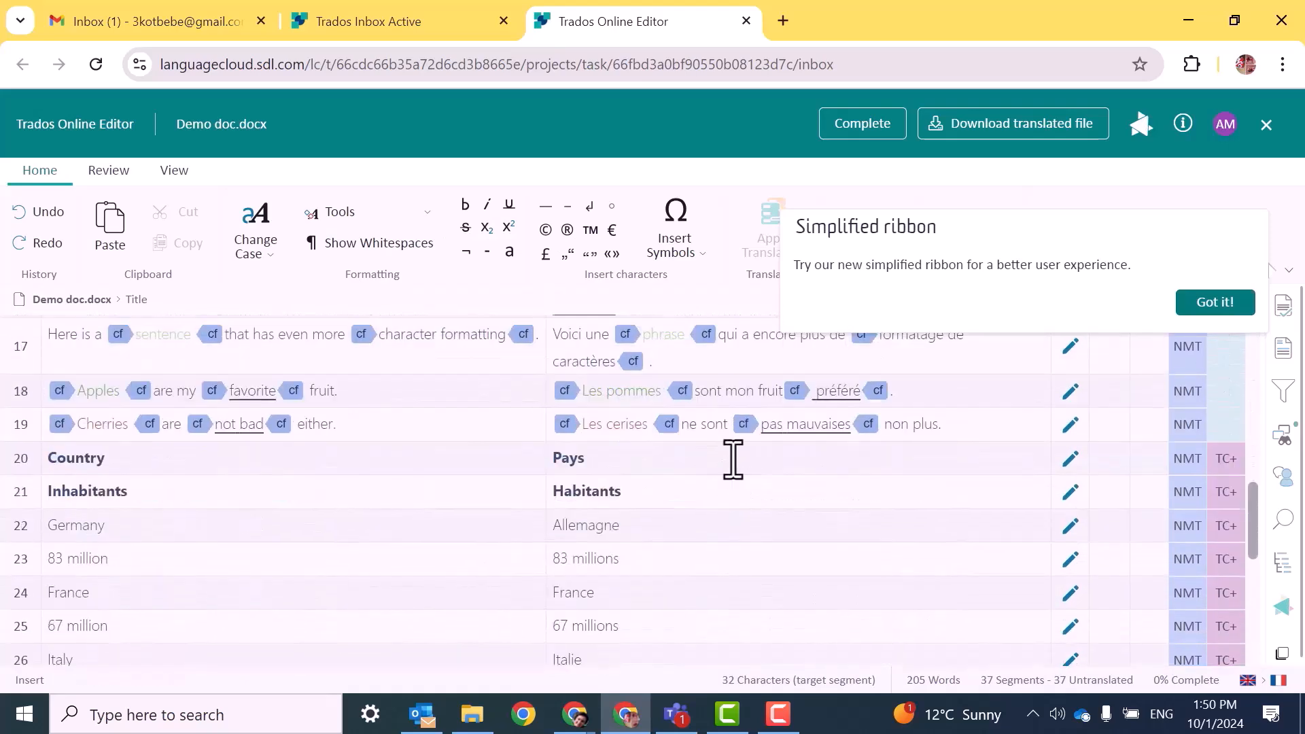
scroll(731, 459, down, 10)
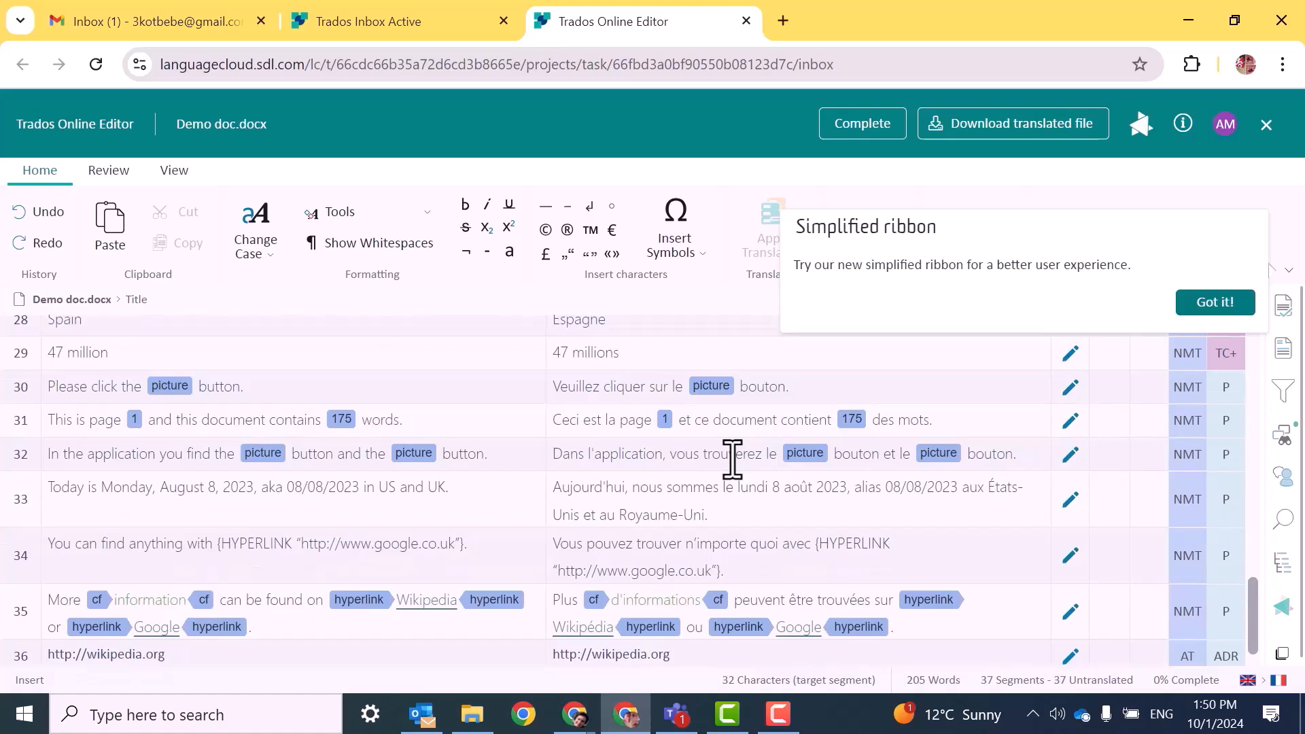
scroll(732, 459, up, 5)
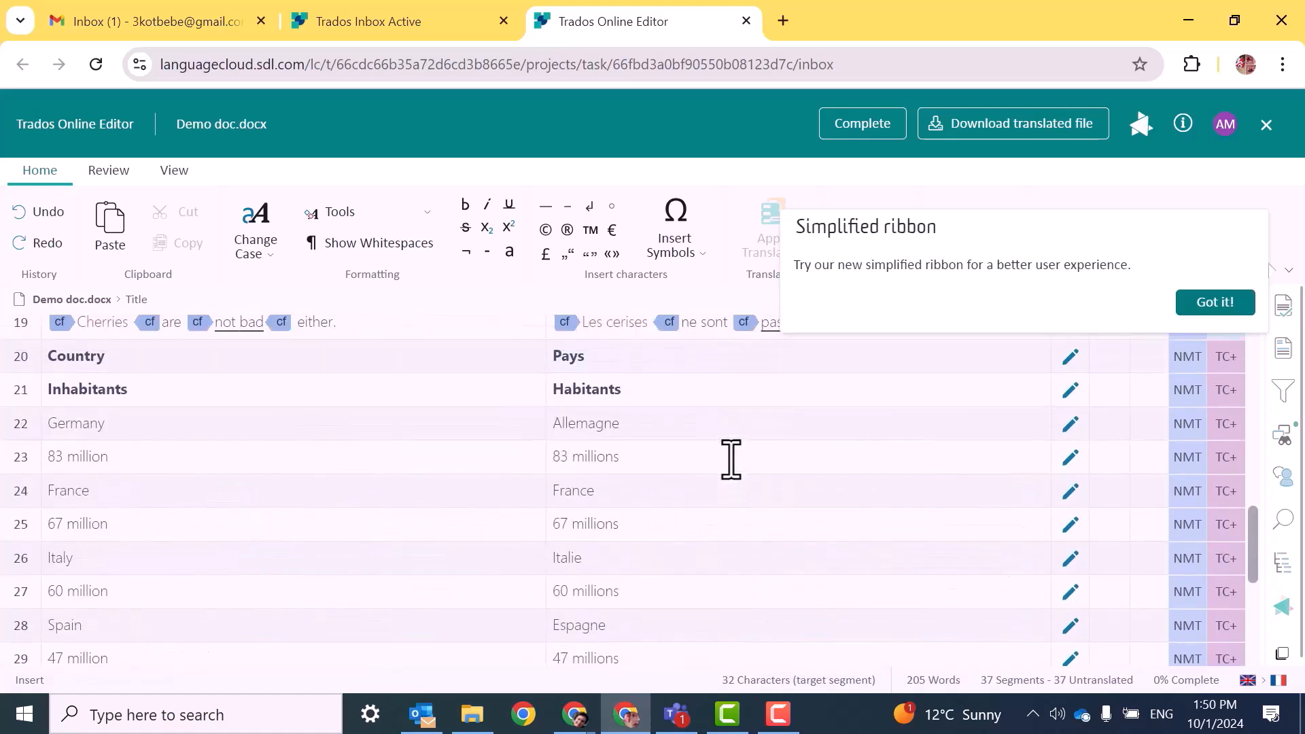
scroll(730, 458, up, 6)
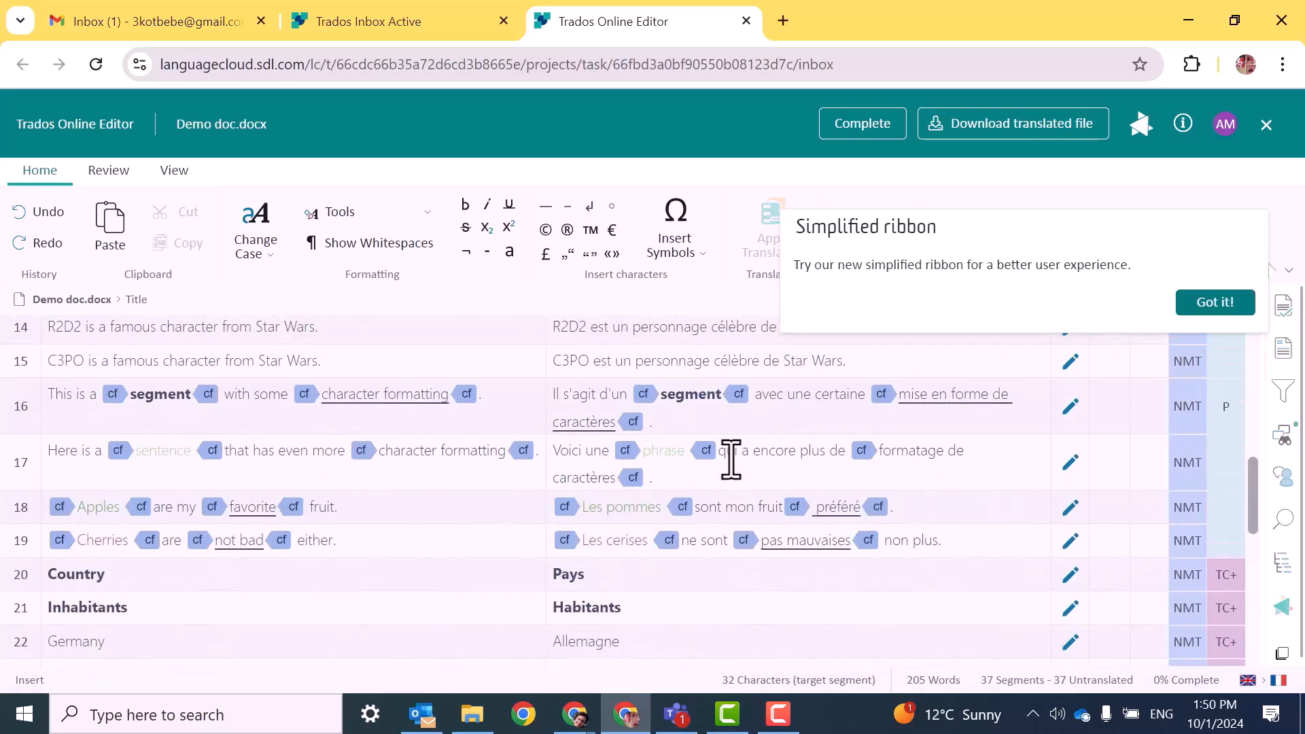
click(1214, 303)
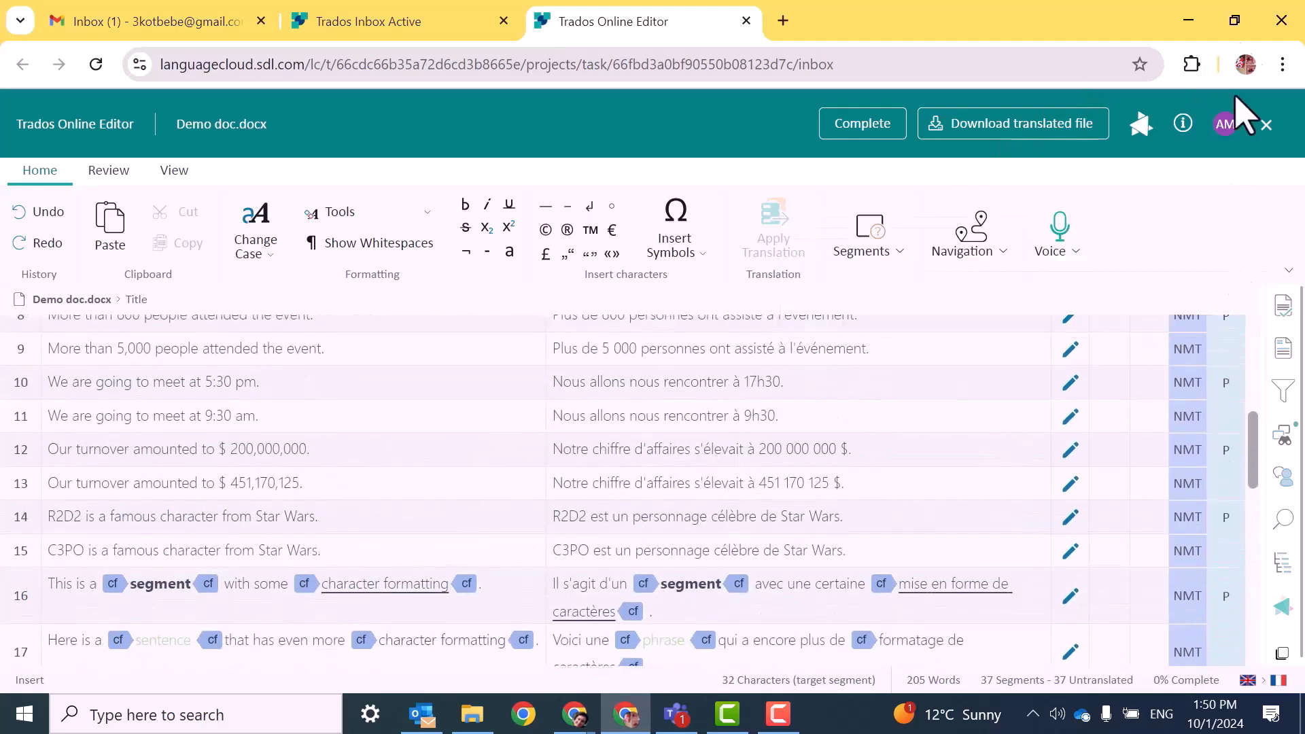
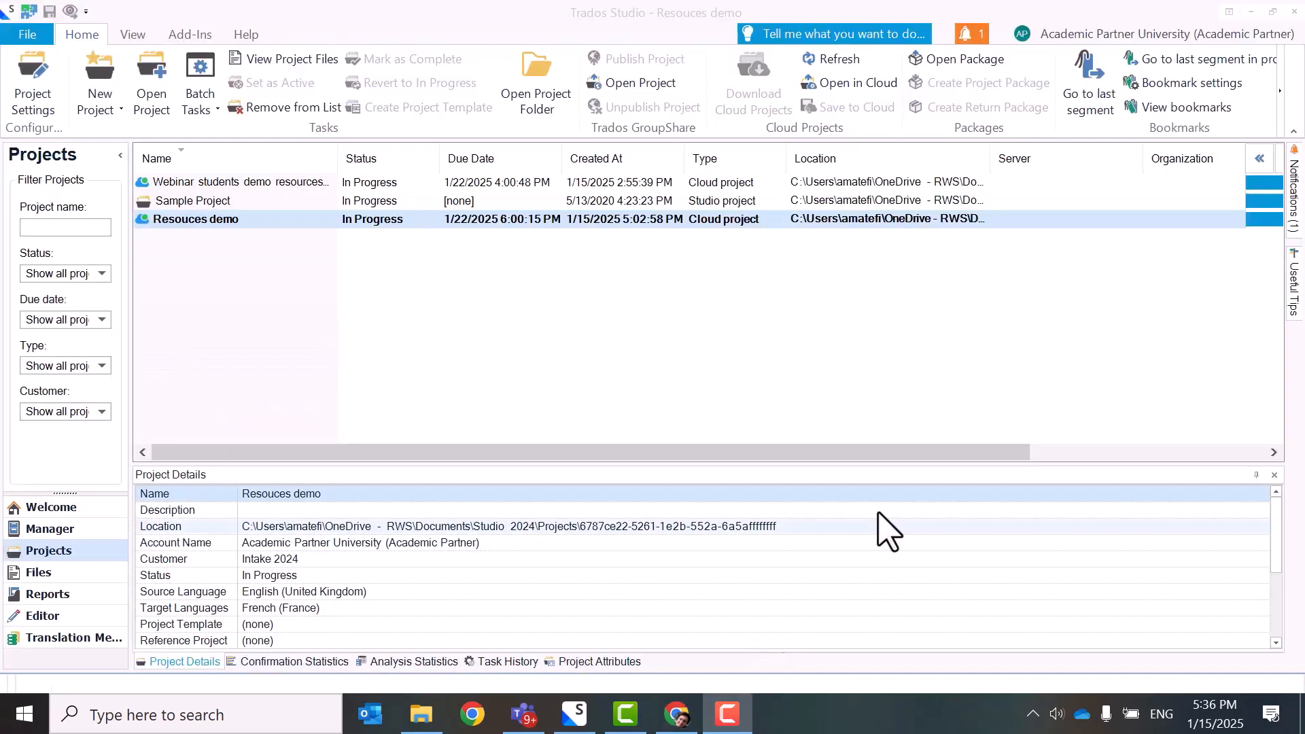
Start work on the ready 'Translation: Sample_Word EN.docx' task from the Notifications pane
mouse_move(1298, 216)
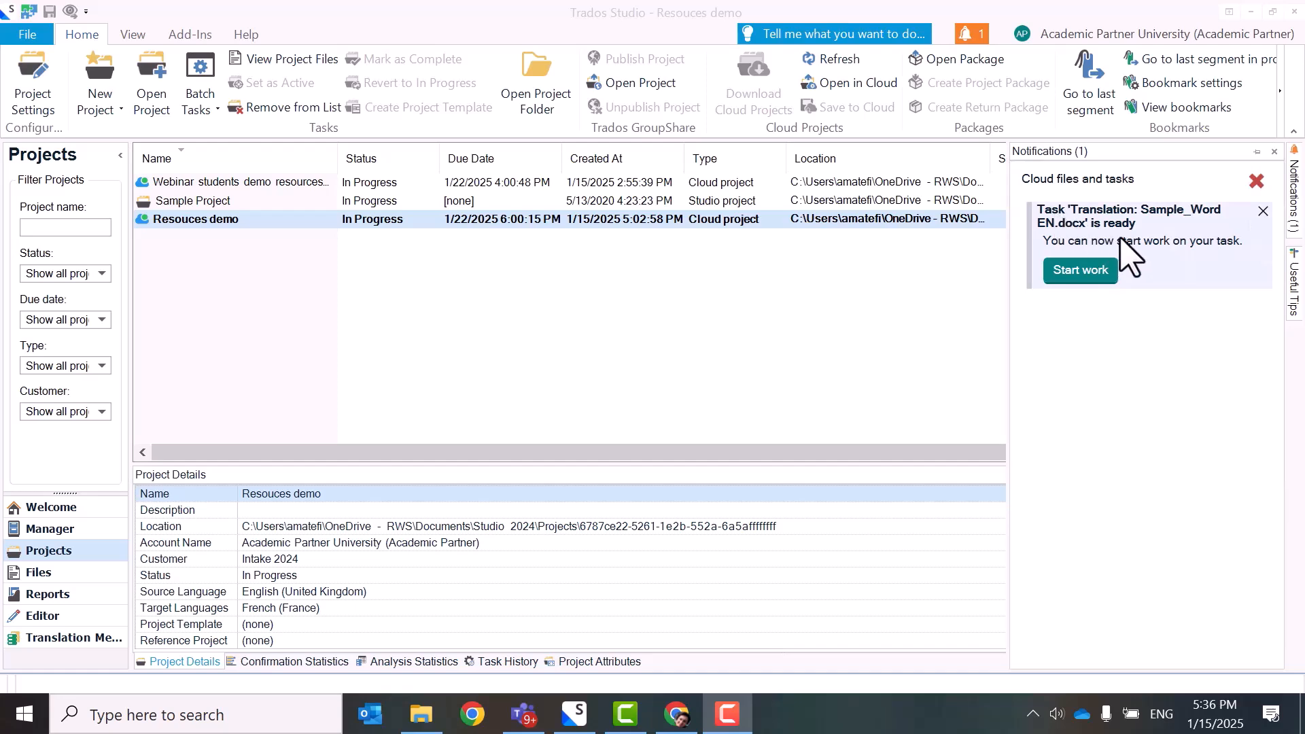
click(1089, 275)
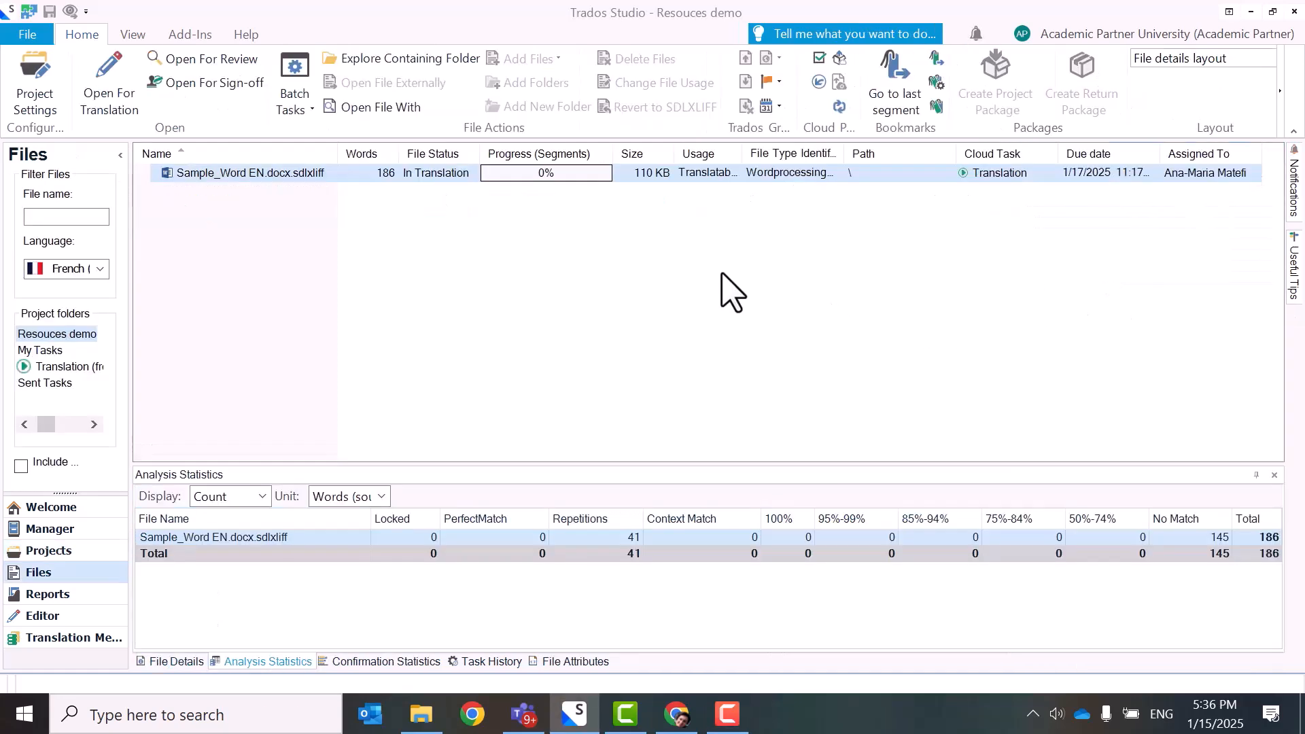
Open Sample_Word EN.docx.sdlxliff in the Editor and place the cursor in segment 1's target
double_click(441, 173)
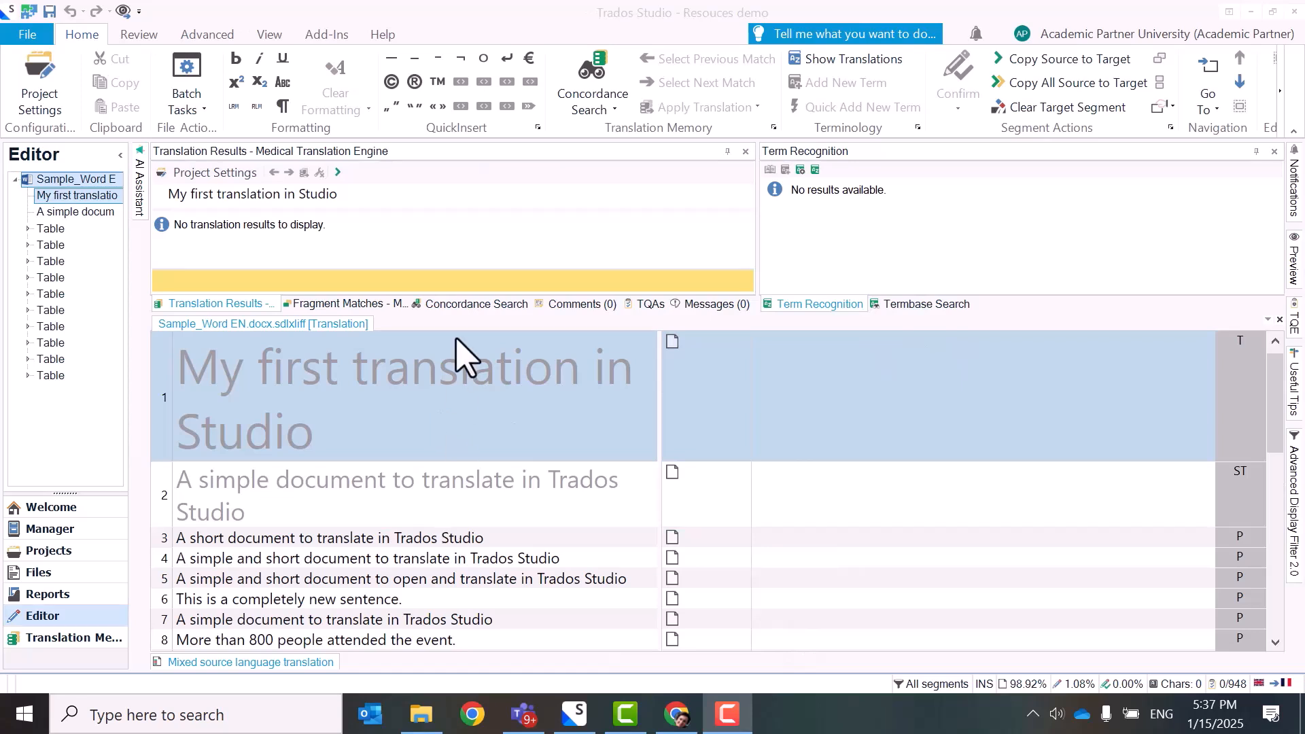
click(946, 365)
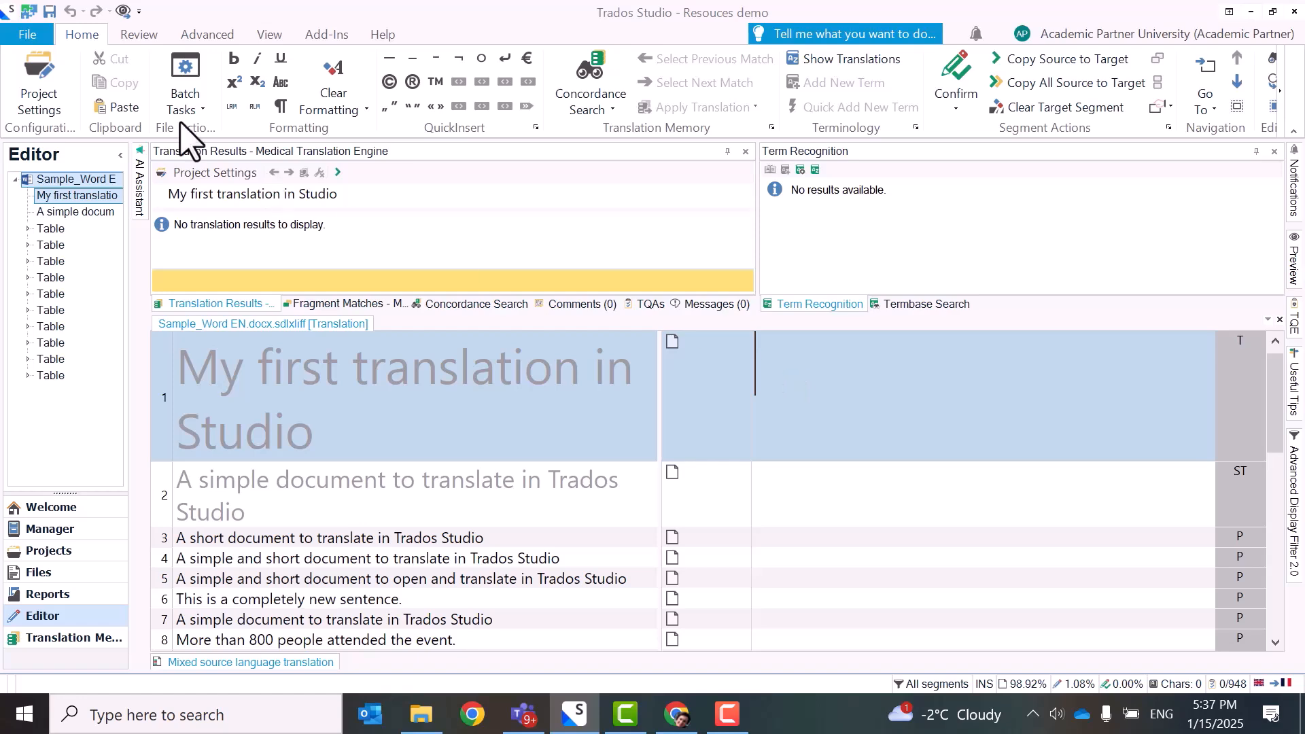
Add Language Weaver Cloud-based resources with the Test - NMT model as a translation provider
click(33, 82)
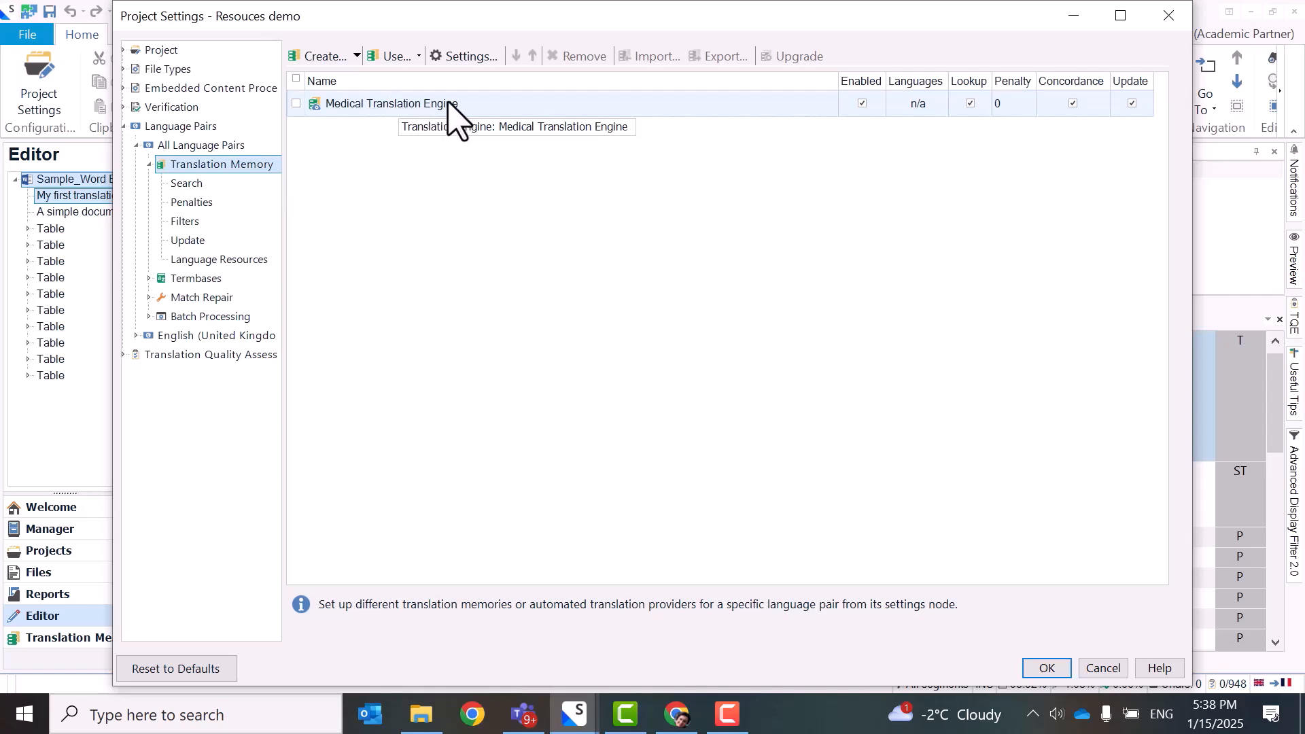
click(401, 58)
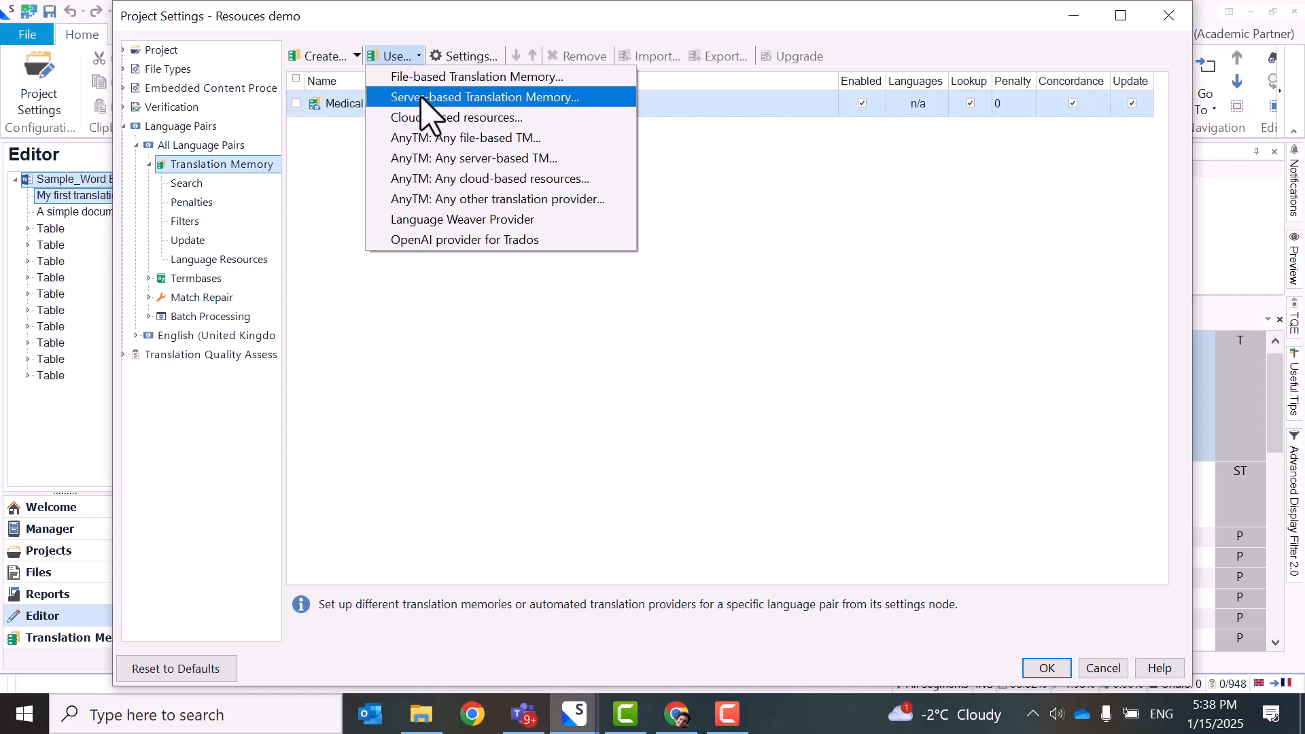
click(430, 117)
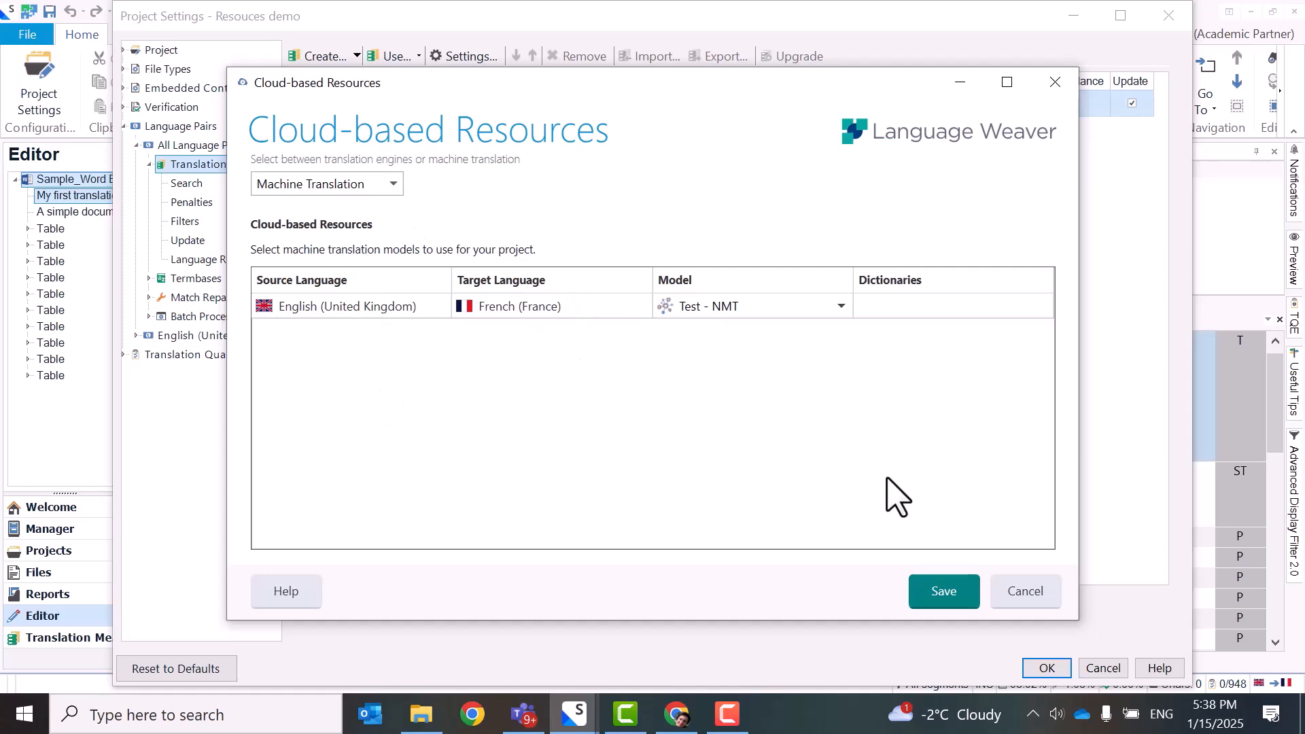
click(953, 598)
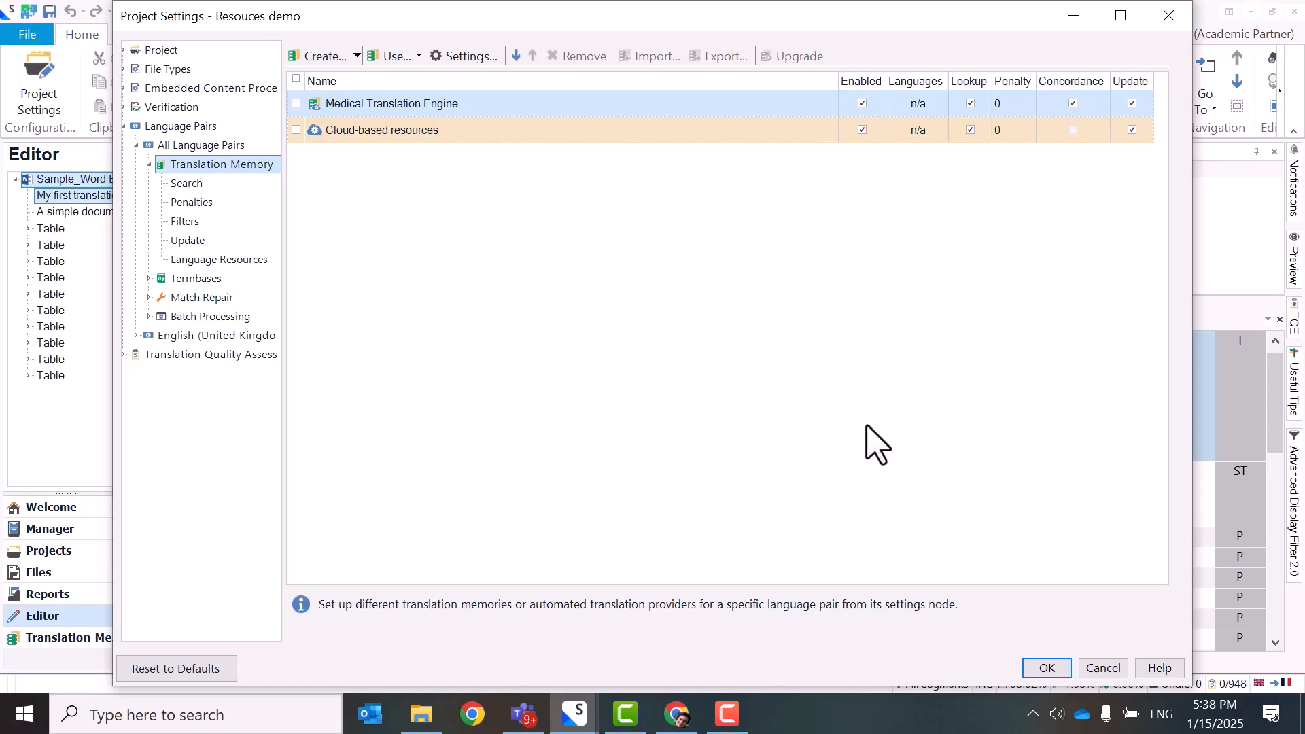
Add the OpenAI provider for Trados, then check the Cloud-based Terminology English–French termbase settings
click(396, 56)
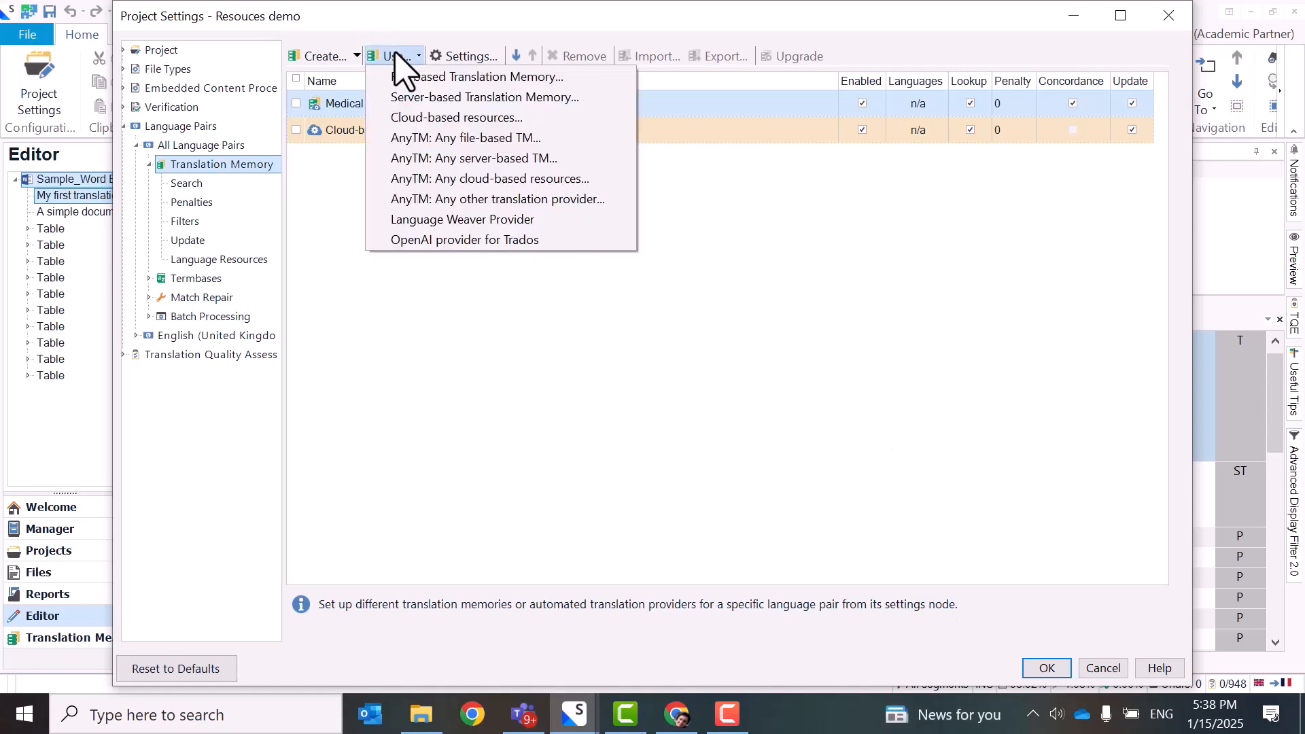
click(462, 240)
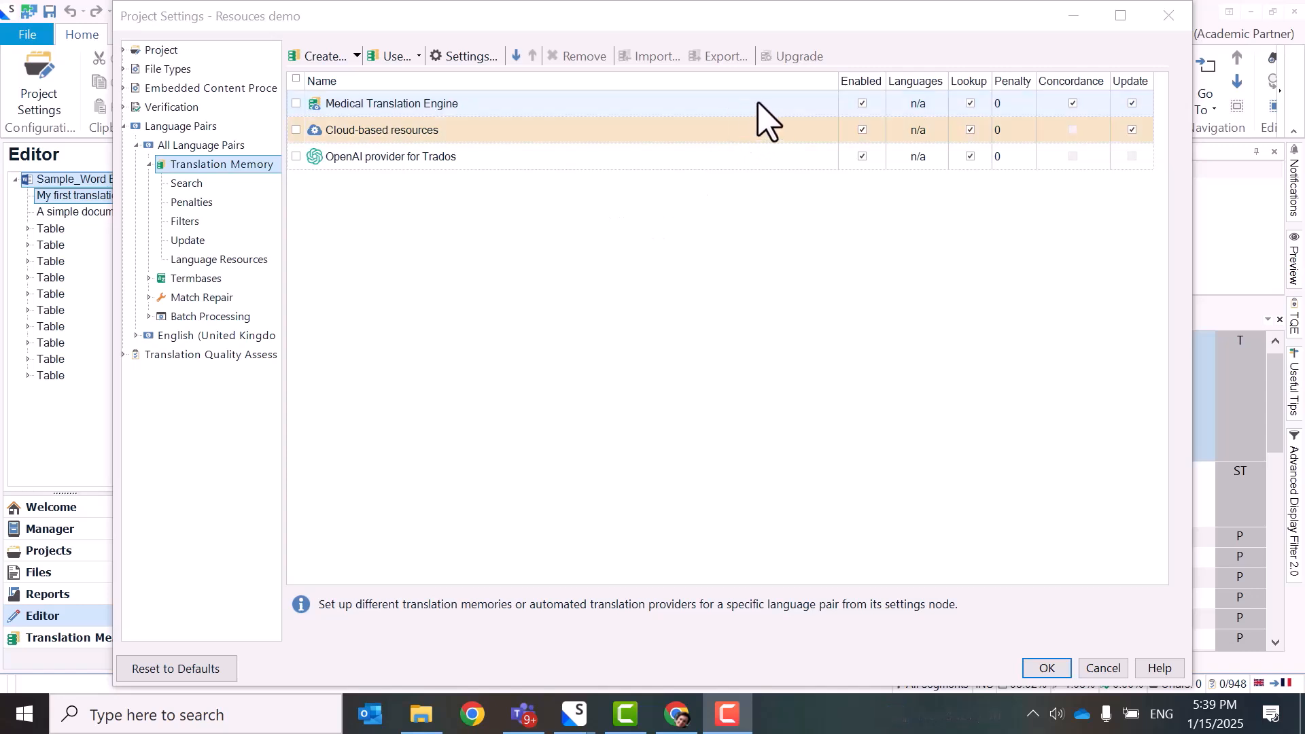
click(808, 112)
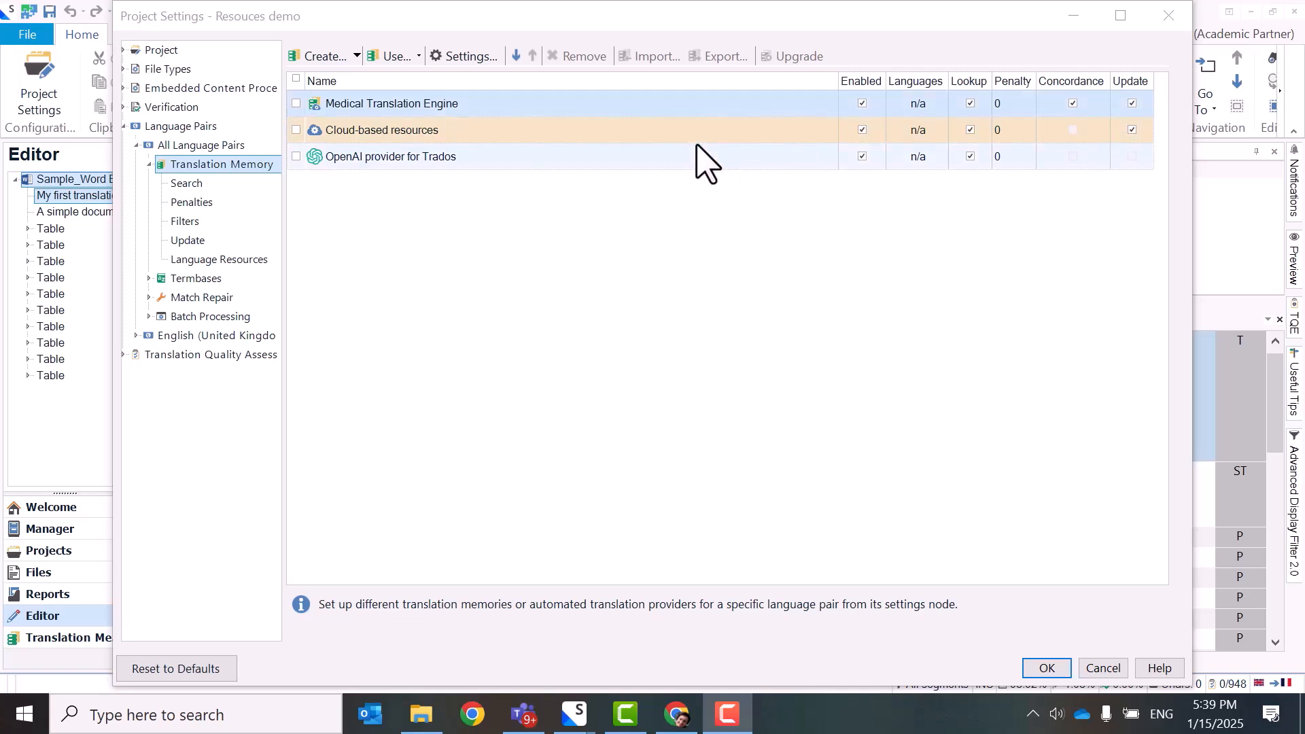
click(731, 136)
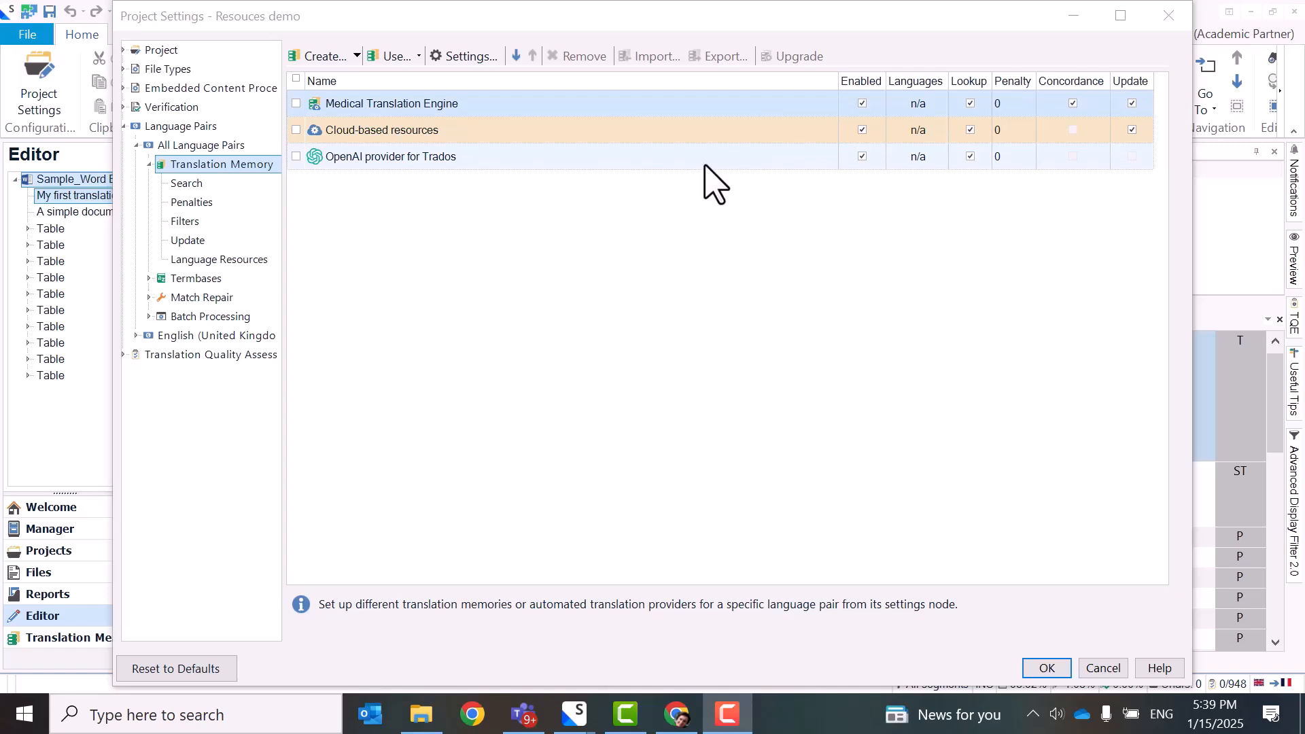
click(223, 279)
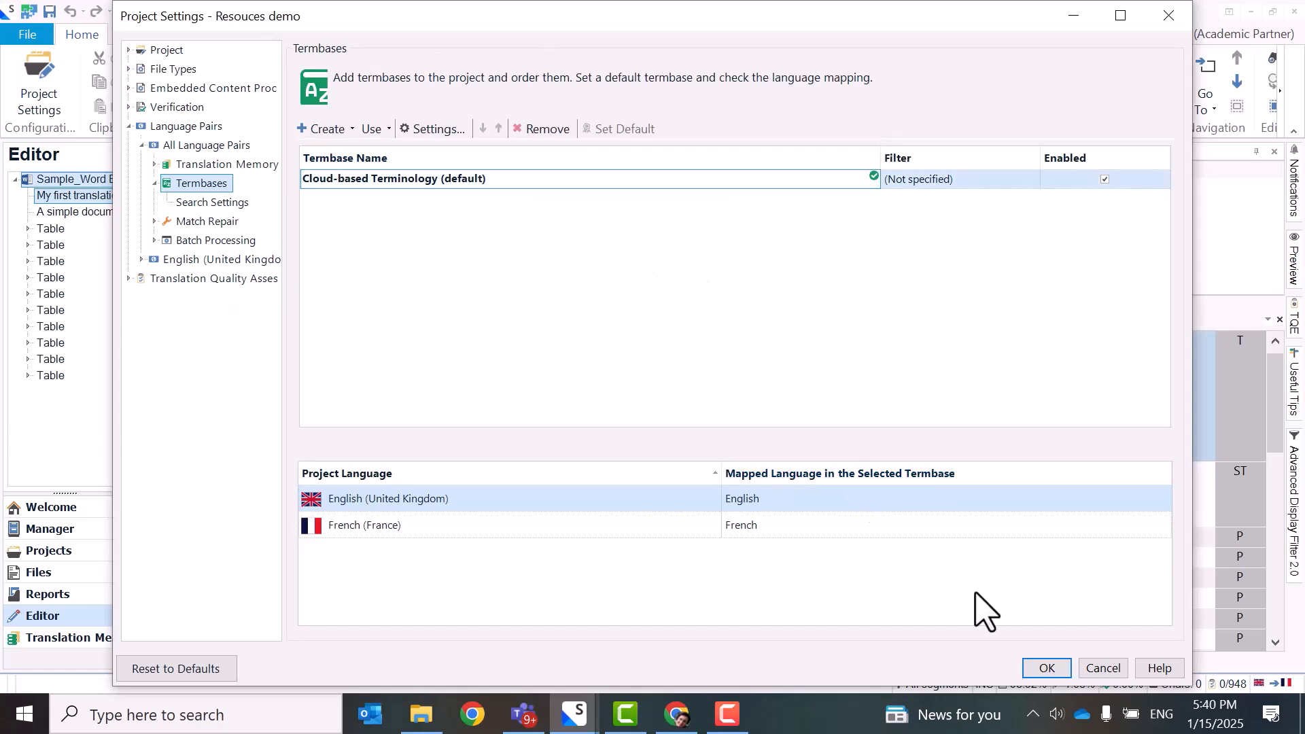
Apply the project settings so segment 1 gets 'Ma première traduction en Studio'
click(1042, 668)
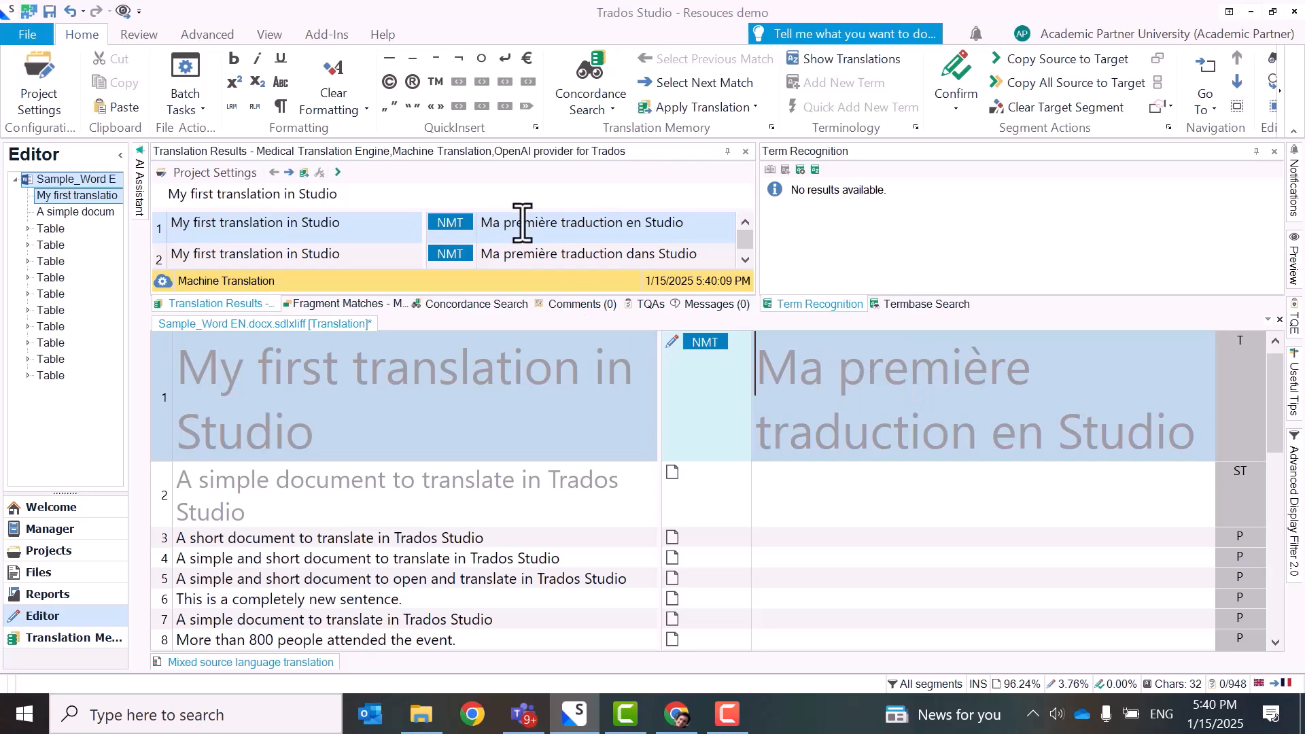
Replace segment 1's translation with the OpenAI suggestion and confirm it with Ctrl+Enter
right_click(216, 287)
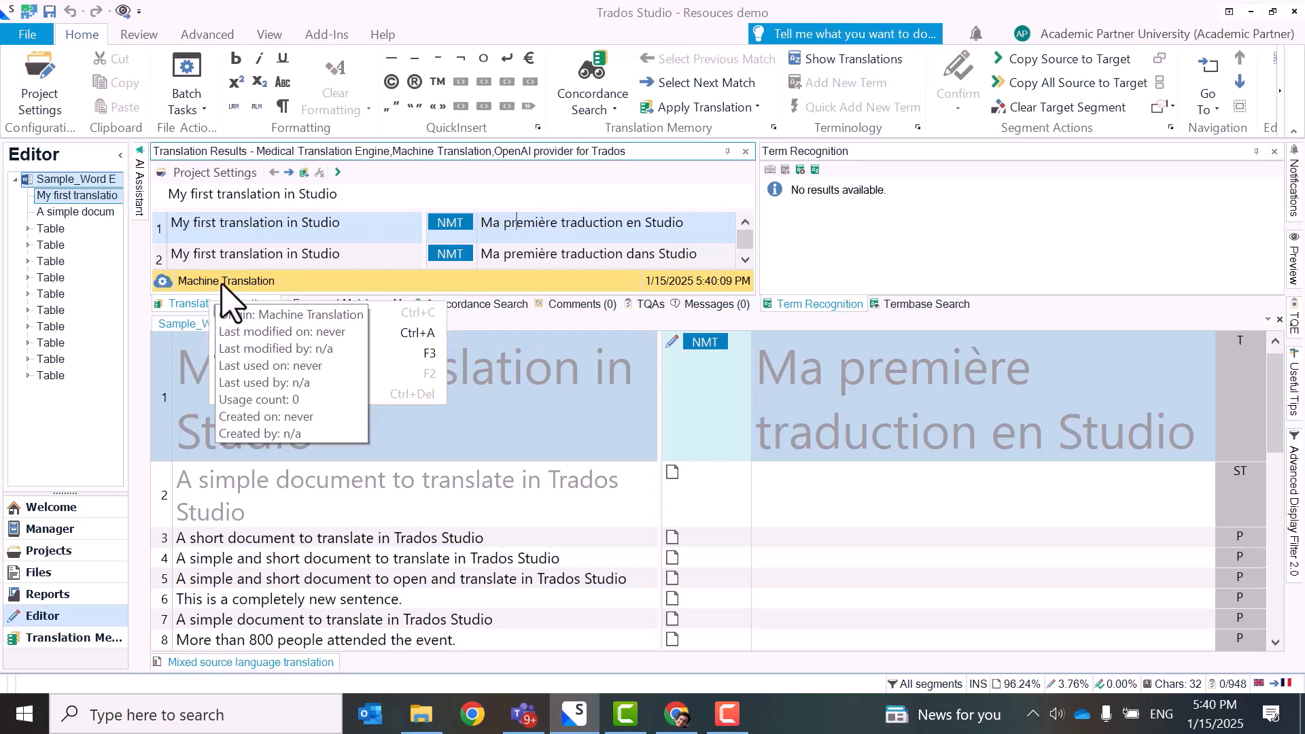
click(584, 253)
click(574, 255)
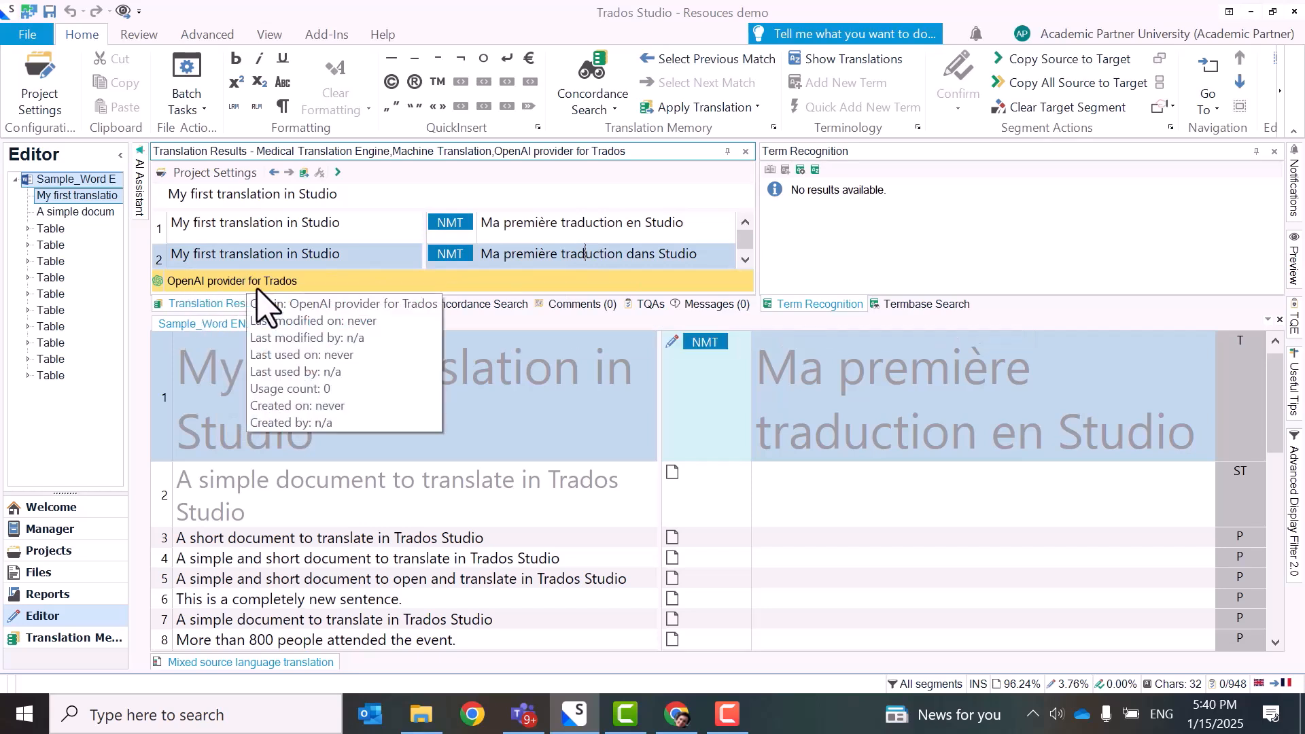
mouse_move(177, 287)
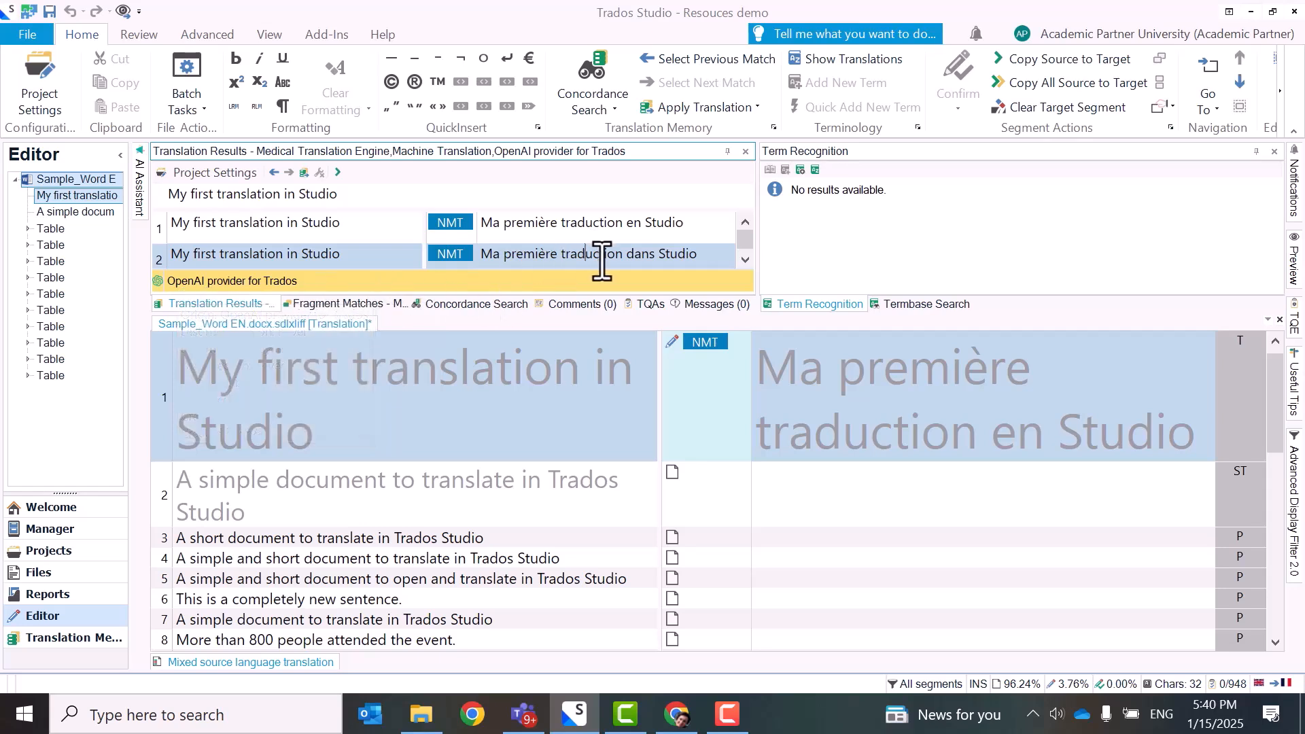
click(304, 172)
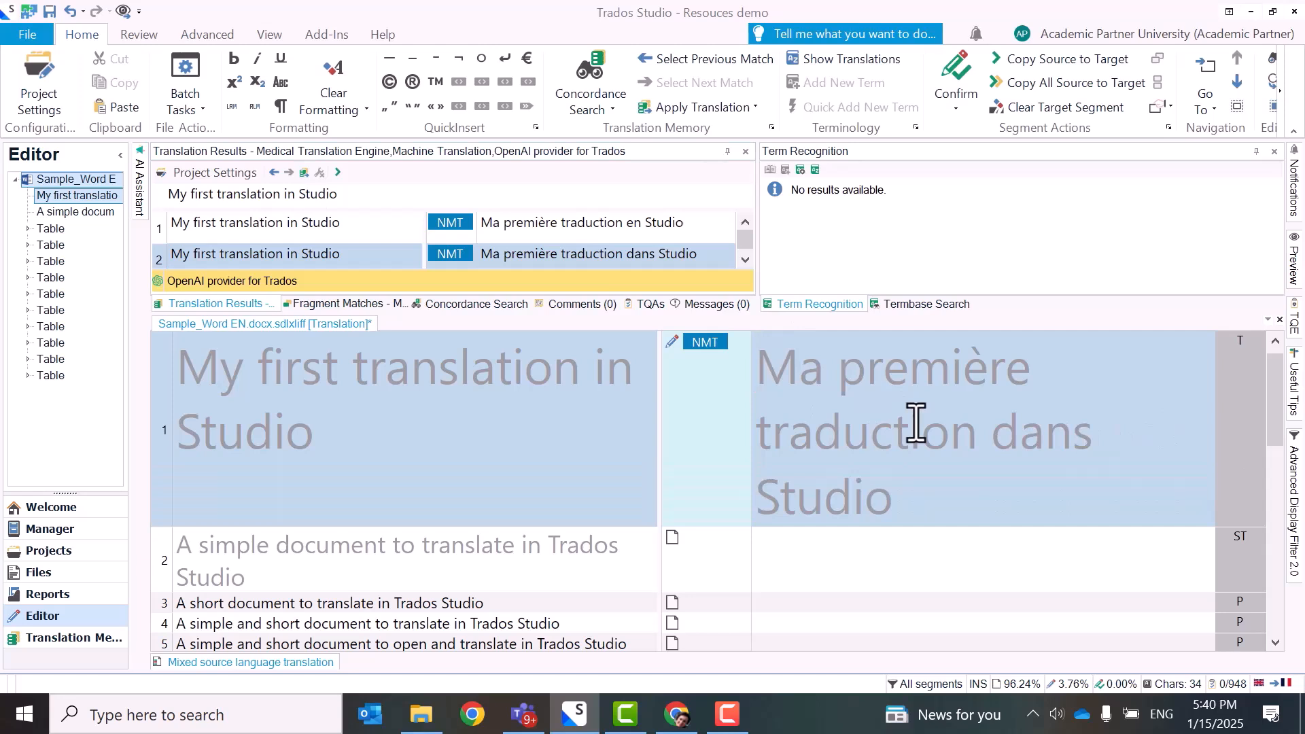
mouse_move(710, 341)
key(ctrl+Return)
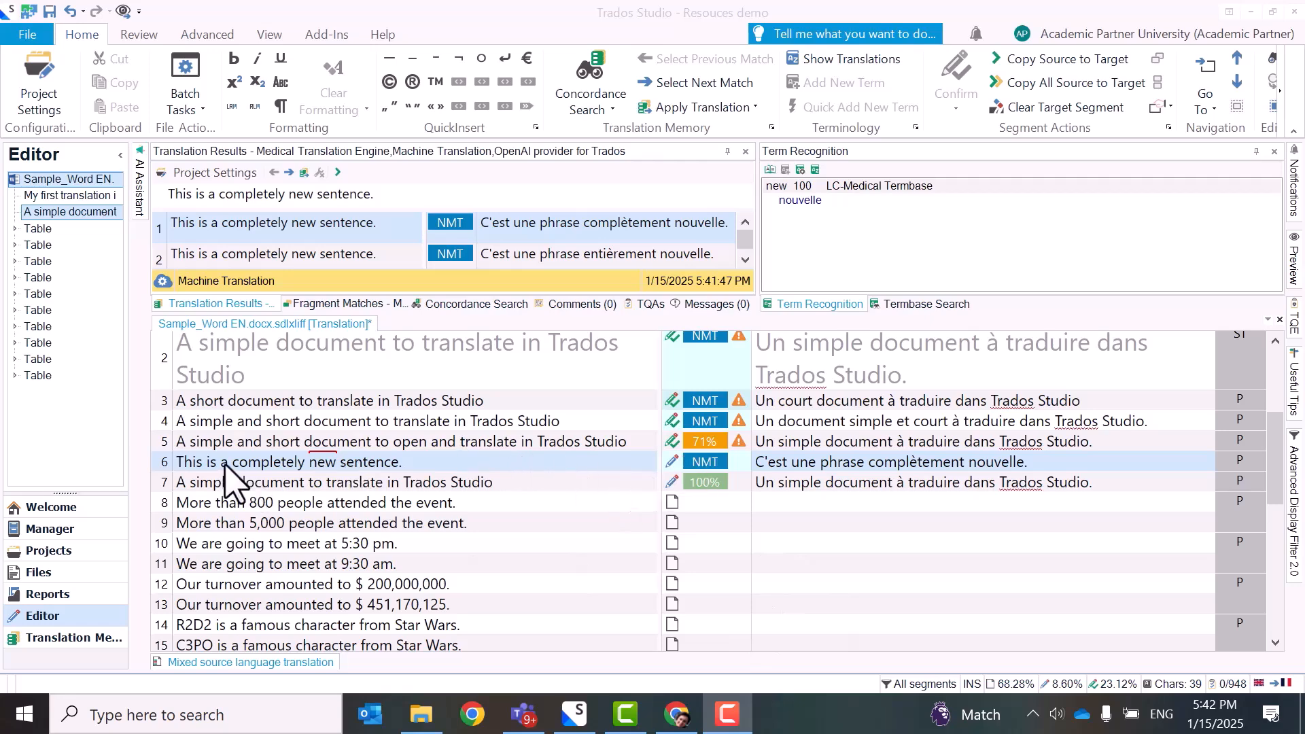
Select 'completely' and 'complètement' in segment 6 and add them as a new termbase term
drag(233, 467, 307, 472)
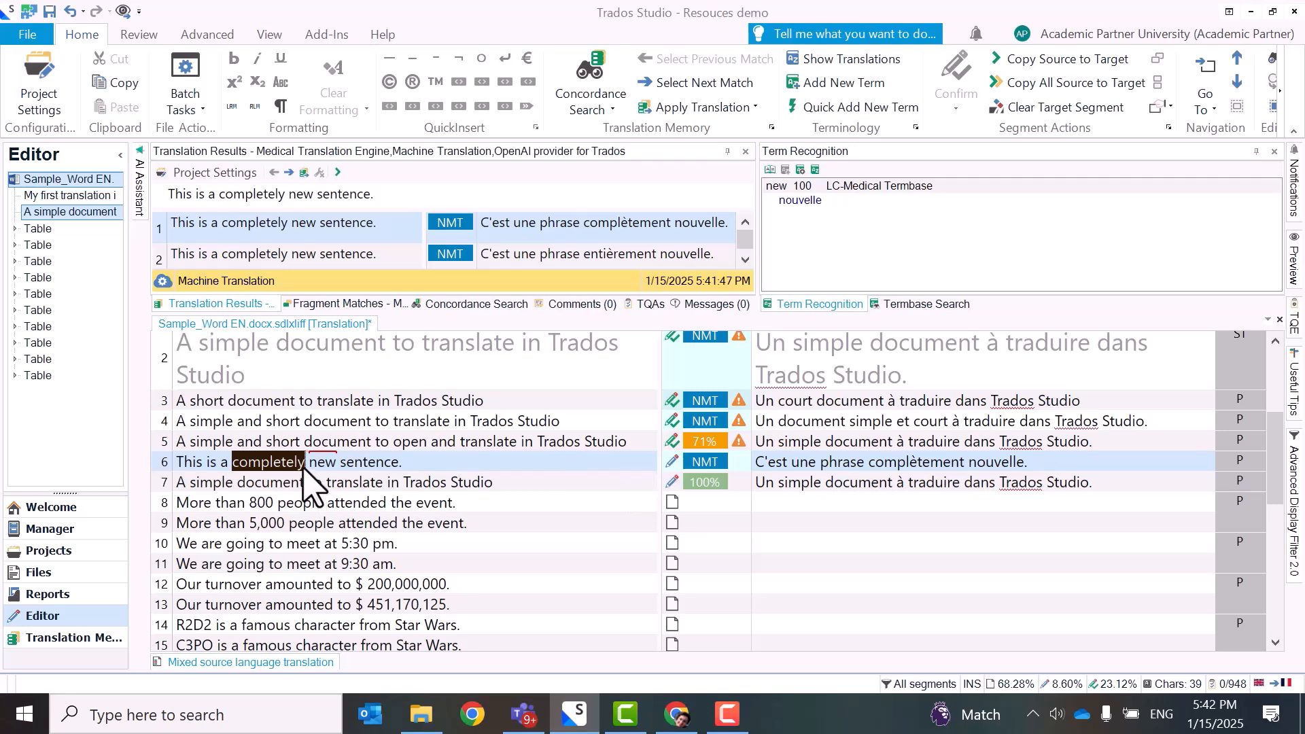
click(873, 463)
drag(873, 463, 970, 469)
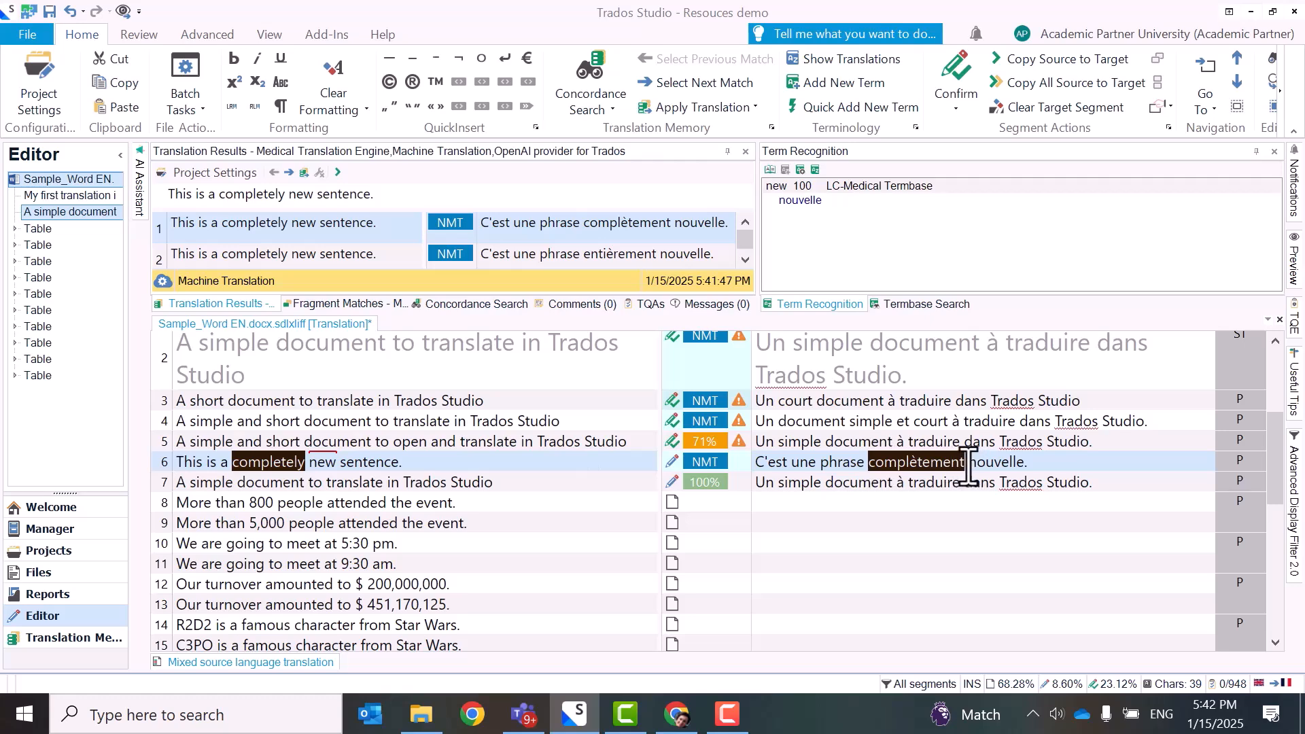
right_click(908, 468)
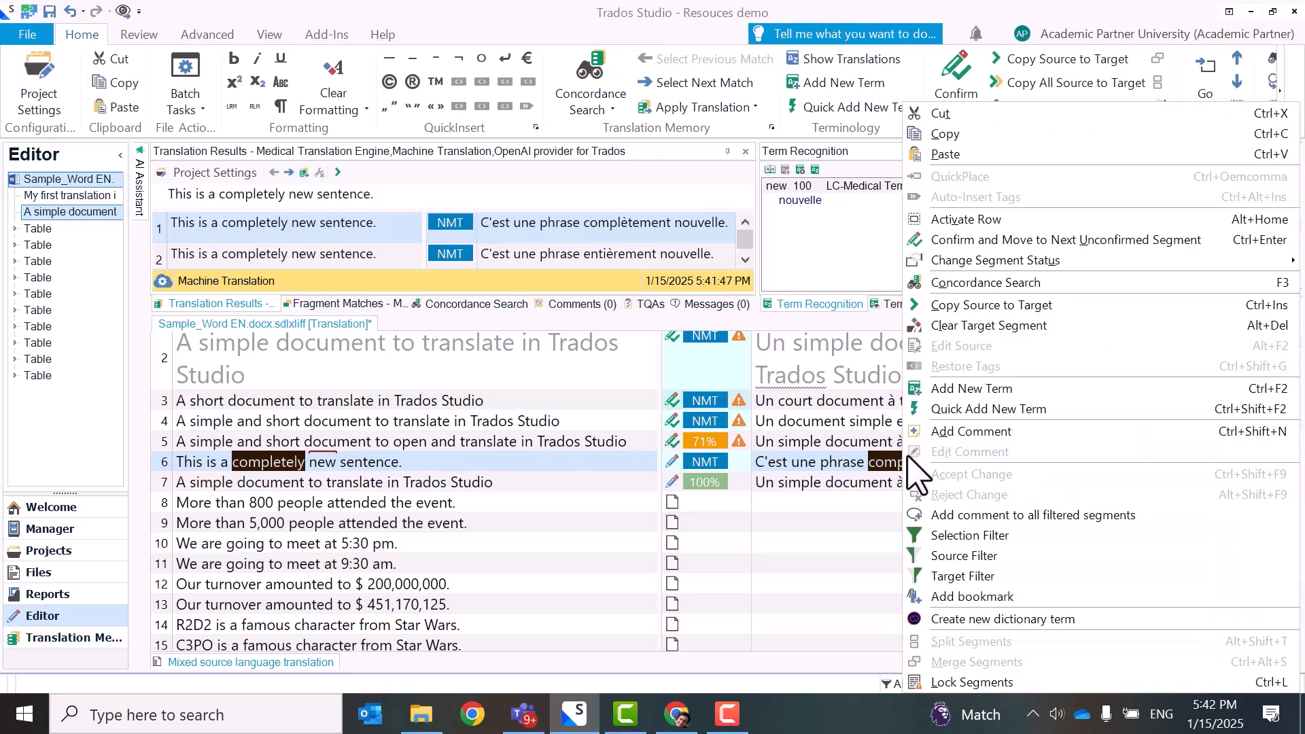
click(982, 392)
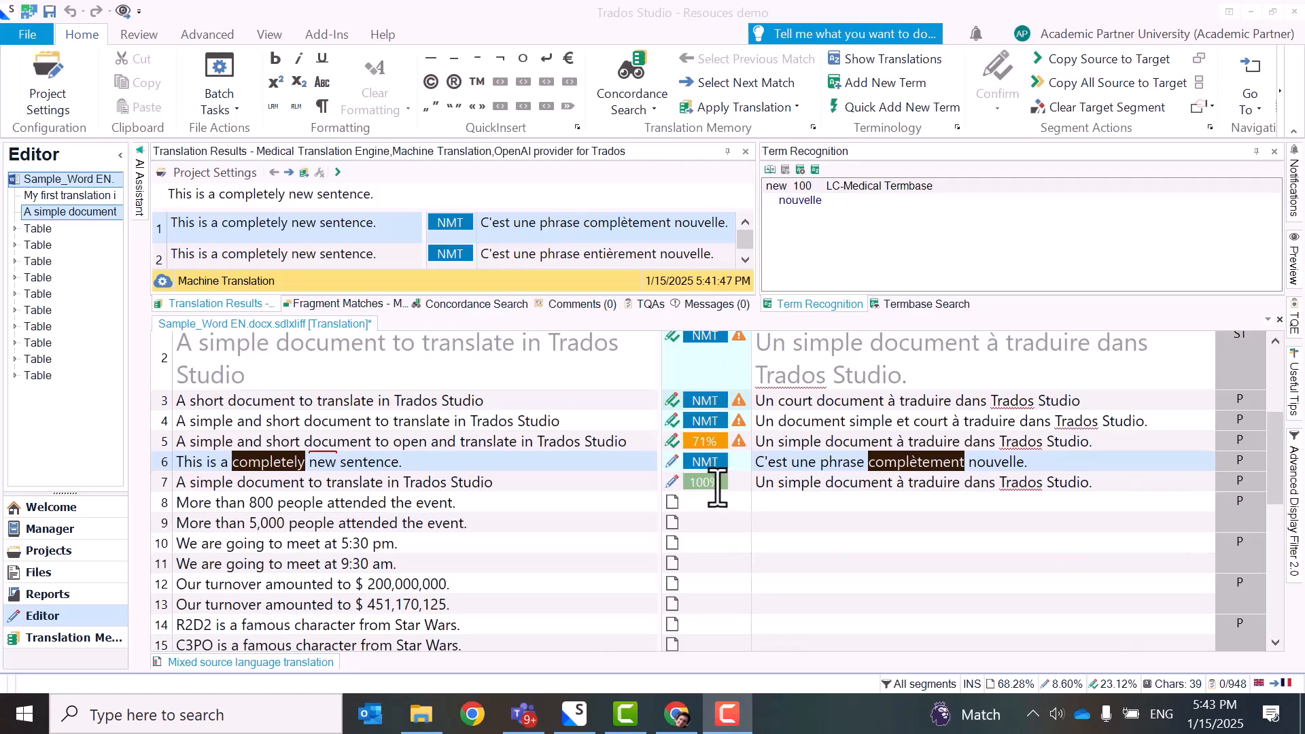
Go to segment 7 and inspect its 100% Medical TM EN - FR match and NMT details
click(868, 469)
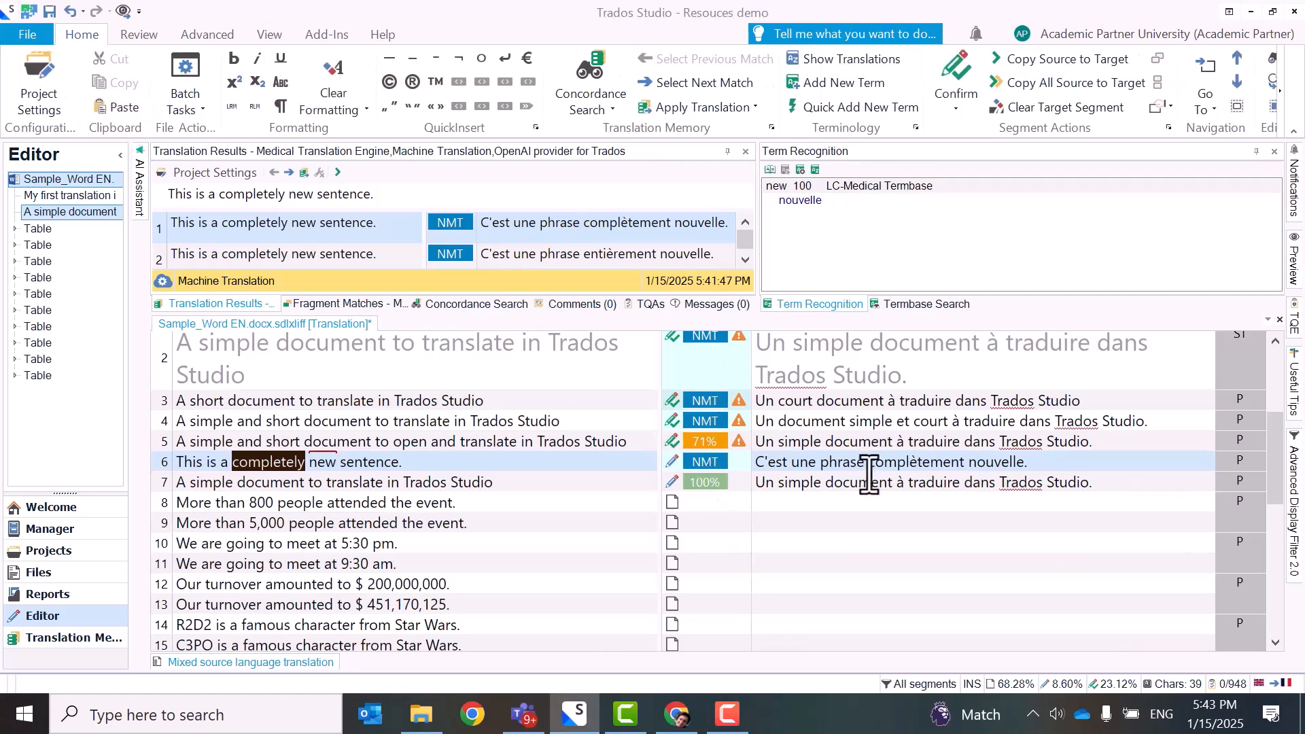
click(870, 481)
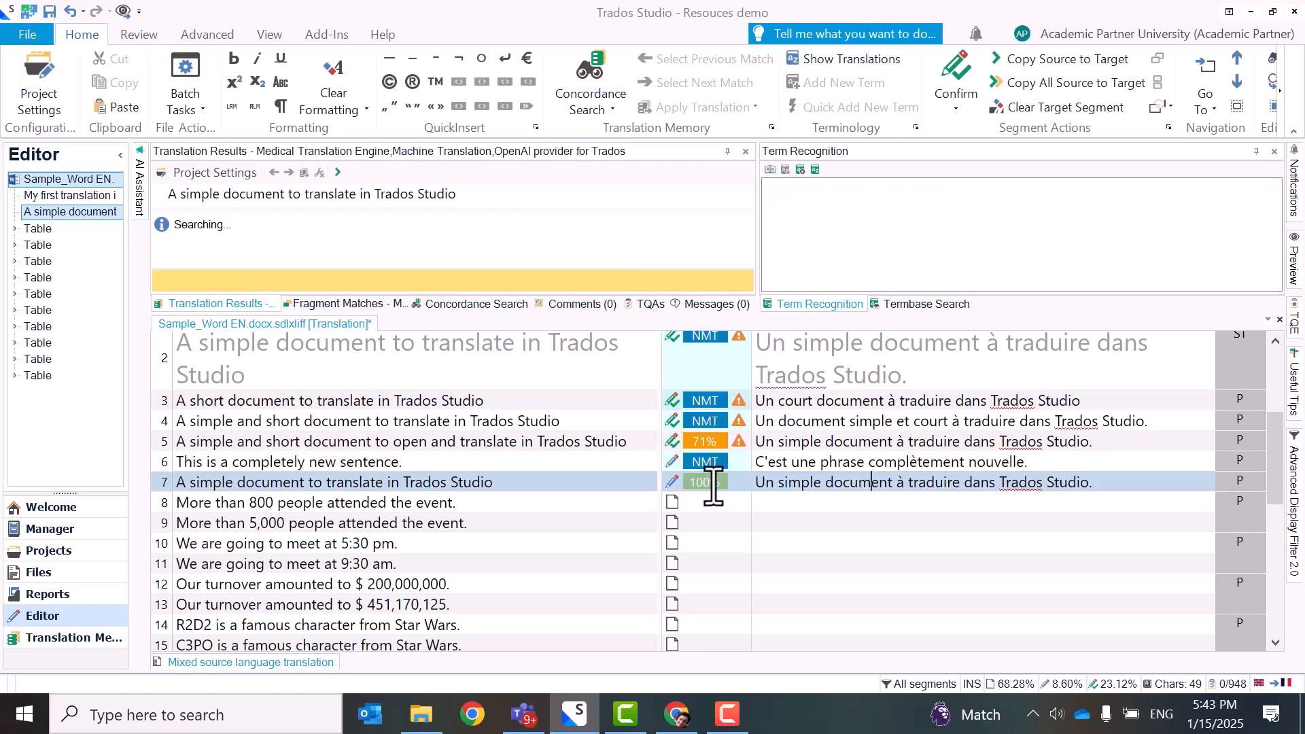
mouse_move(713, 486)
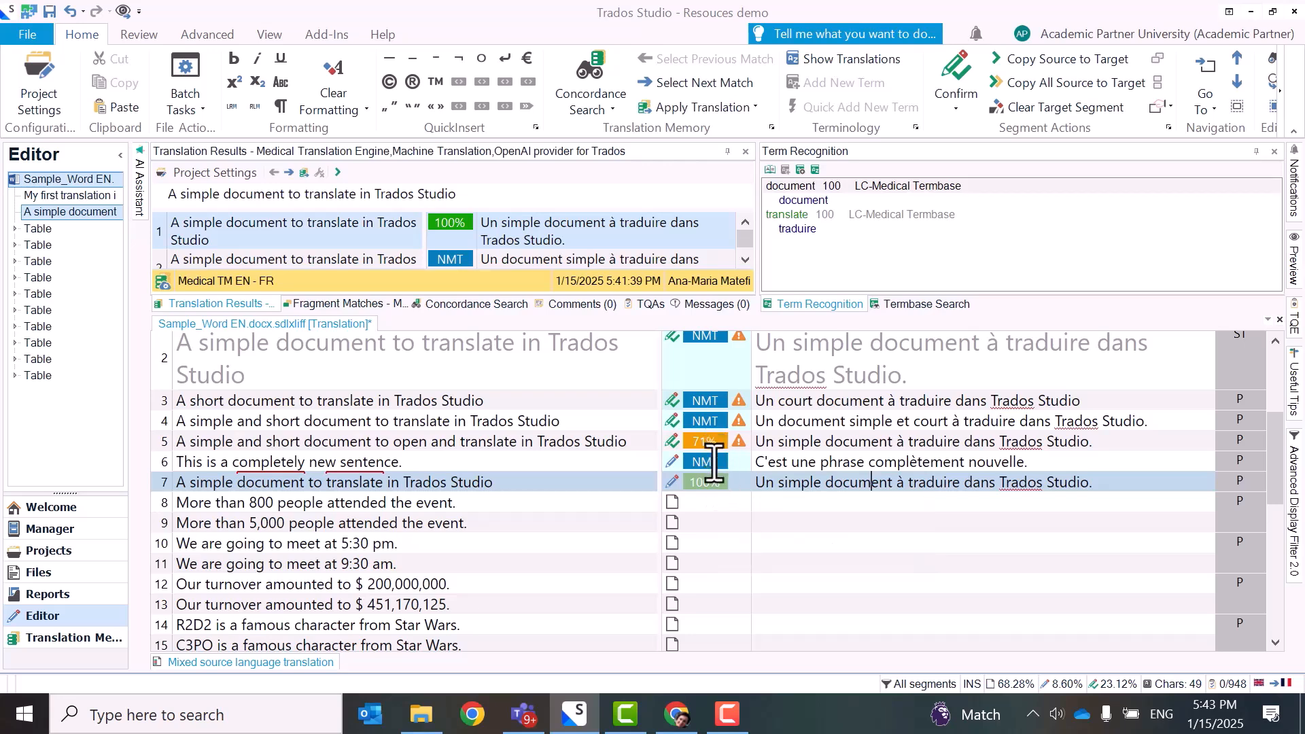
mouse_move(713, 463)
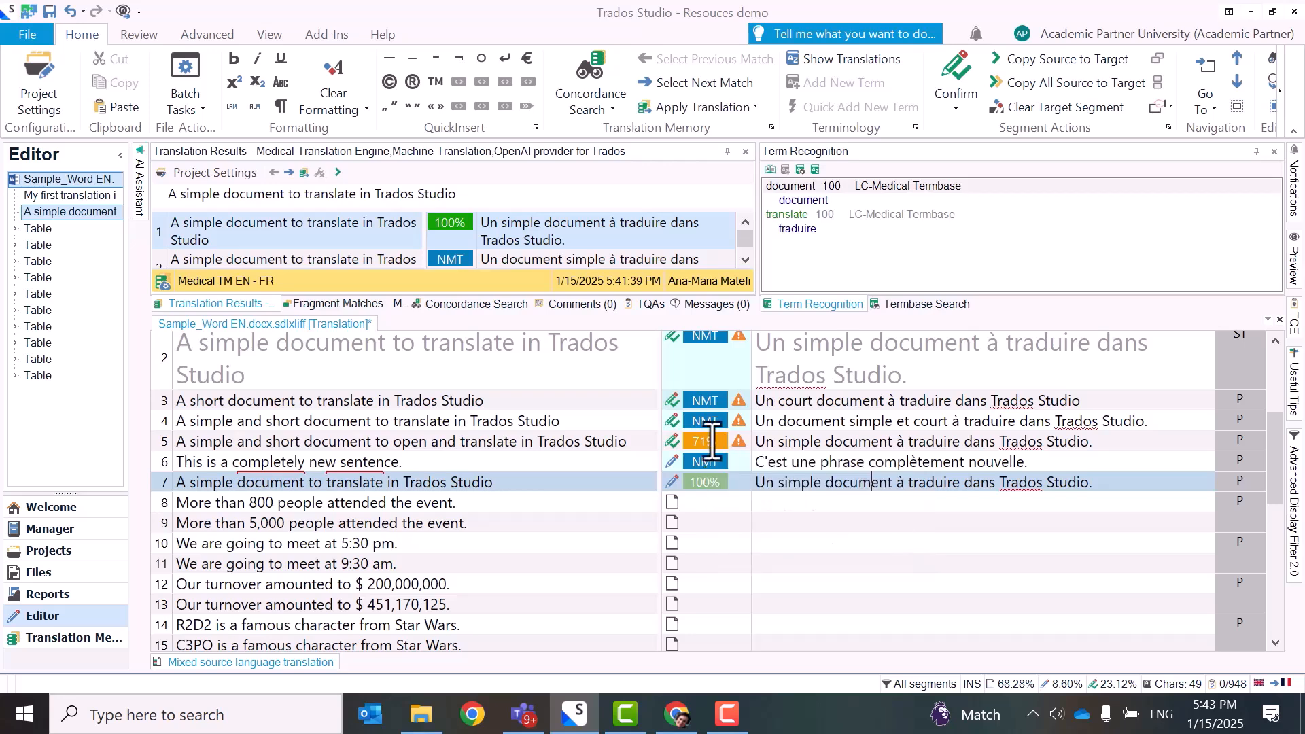